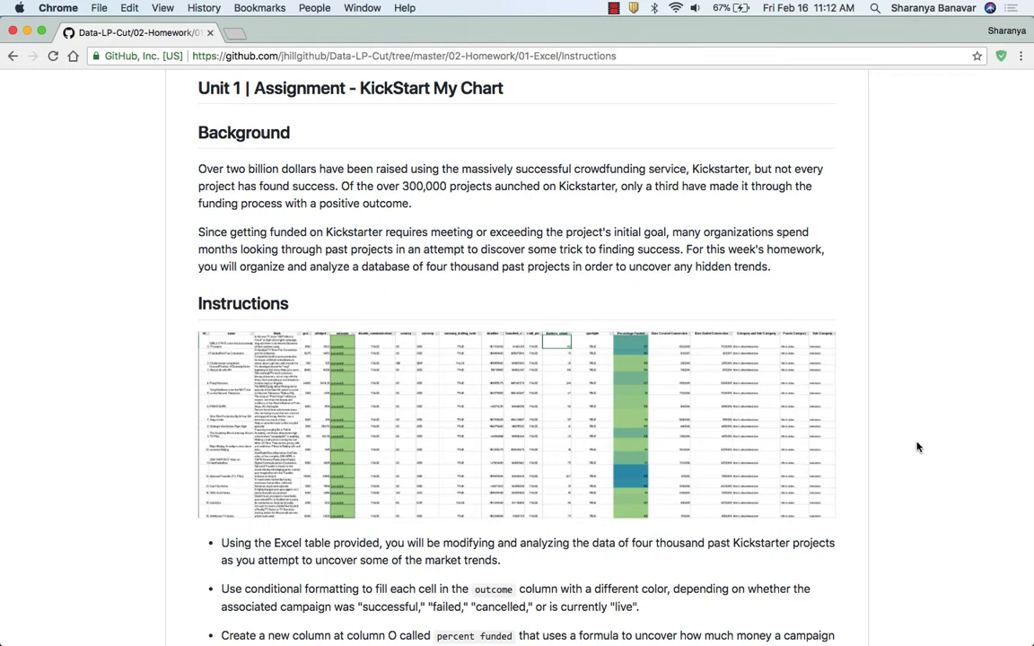
Read the Instructions section of the KickStart My Chart assignment page, covering conditional formatting and the new columns to create.
{"action": "scroll", "coordinate": [917, 446], "scroll_direction": "down", "scroll_amount": 5}
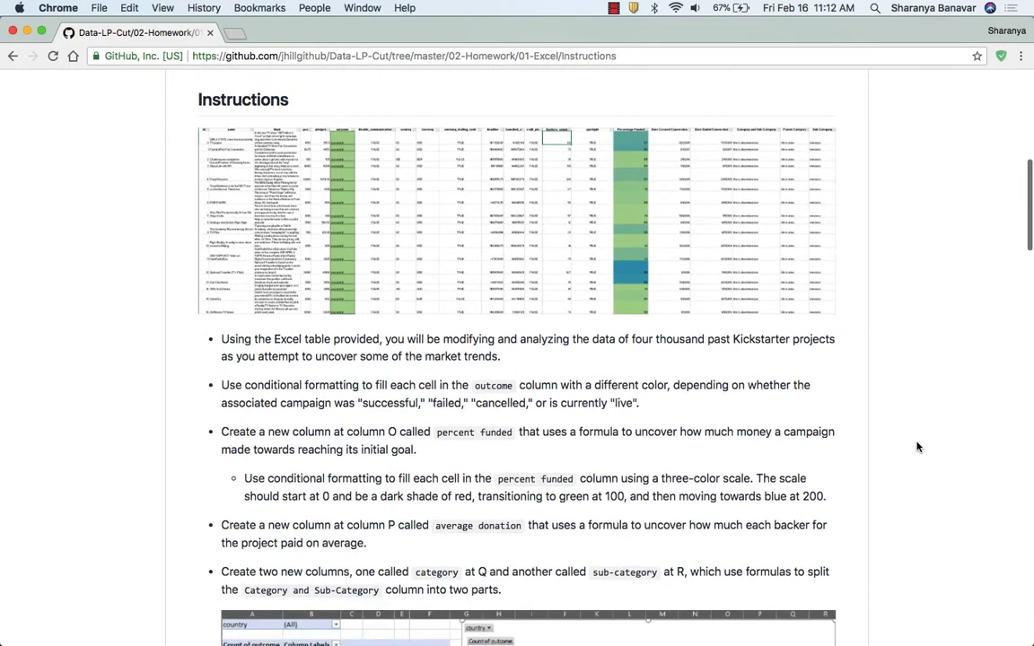
{"action": "scroll", "coordinate": [917, 446], "scroll_direction": "down", "scroll_amount": 2}
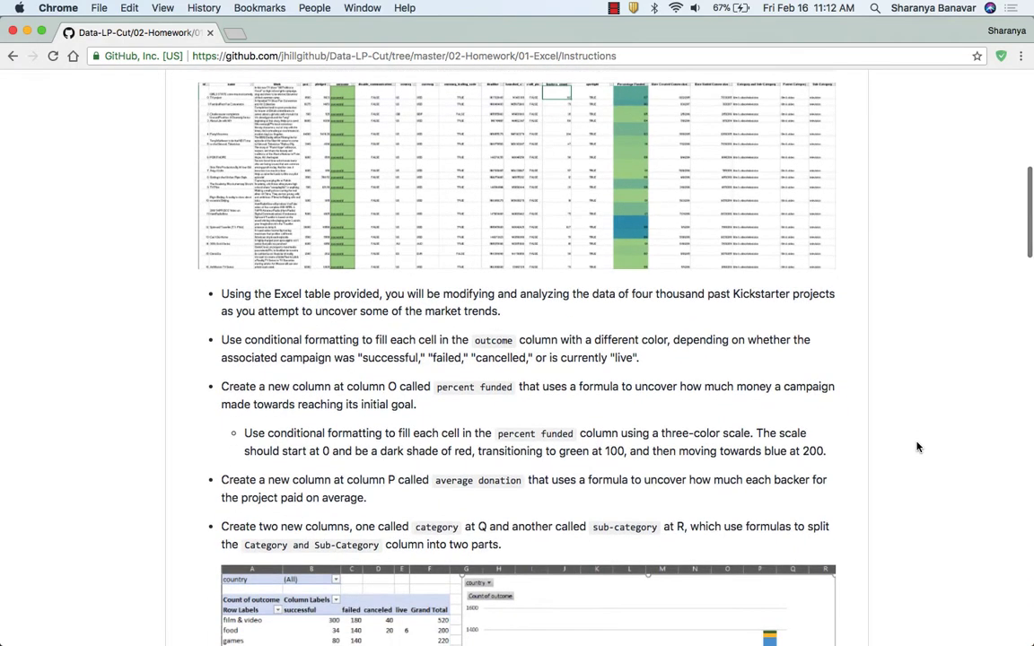
{"action": "scroll", "coordinate": [917, 446], "scroll_direction": "down", "scroll_amount": 1}
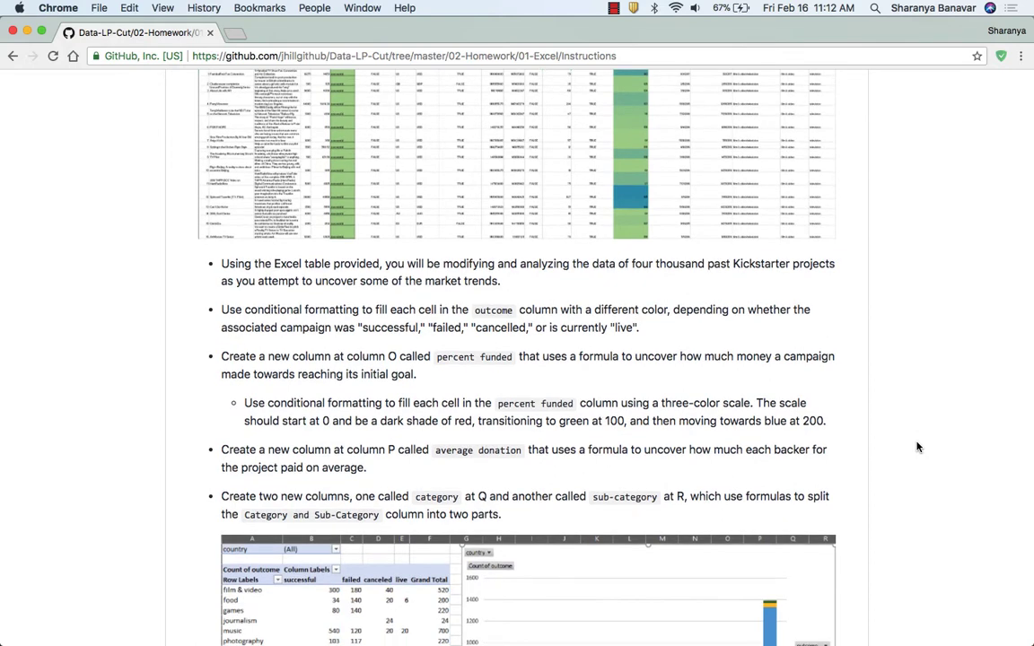
Switch to the StarterBook workbook in Excel and look through its columns from id across to Category and Sub-Category.
{"action": "key", "text": "super+Tab"}
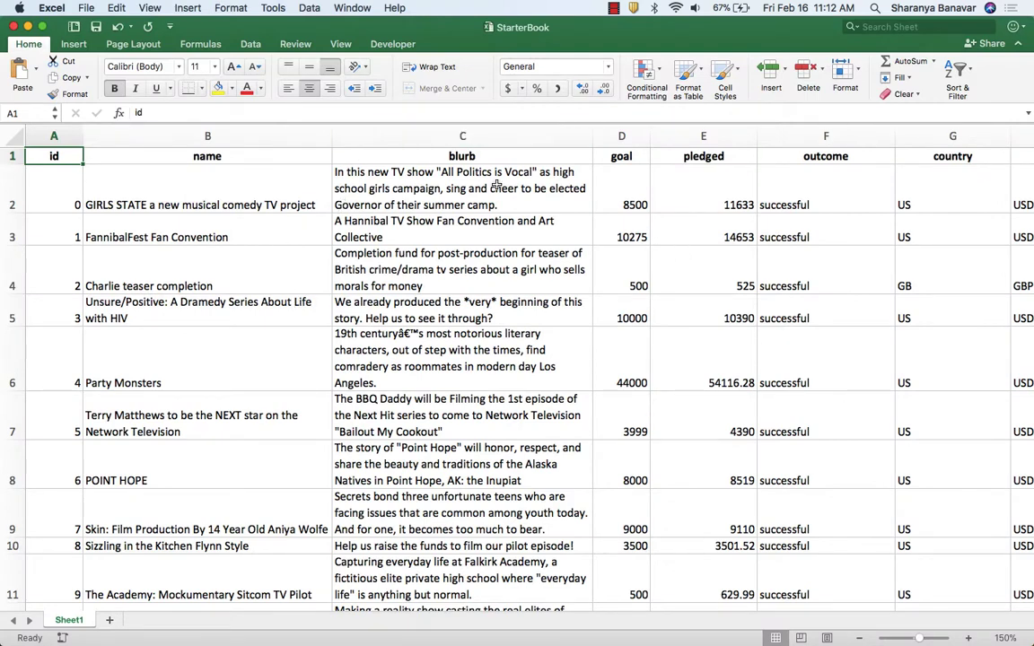
{"action": "scroll", "coordinate": [503, 189], "scroll_direction": "right", "scroll_amount": 3}
{"action": "scroll", "coordinate": [505, 191], "scroll_direction": "right", "scroll_amount": 5}
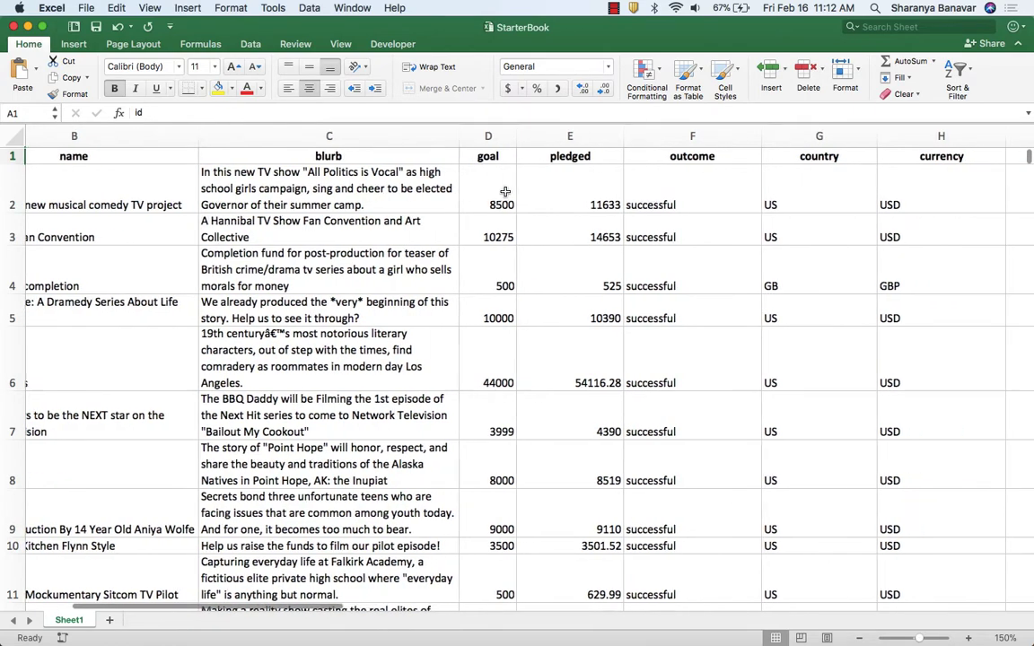
{"action": "scroll", "coordinate": [506, 191], "scroll_direction": "right", "scroll_amount": 1}
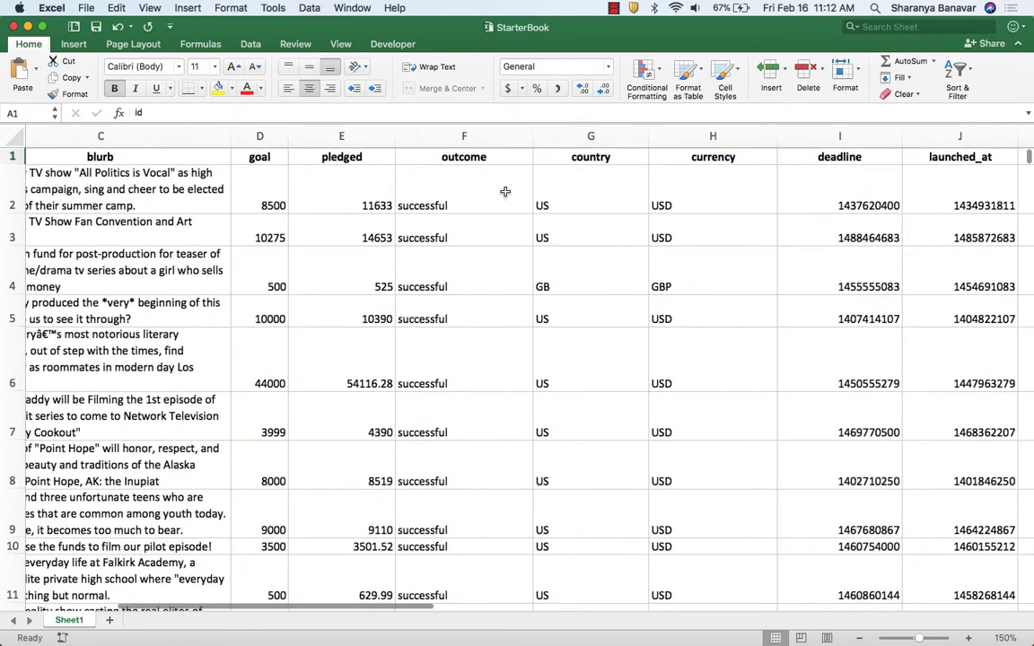
{"action": "scroll", "coordinate": [505, 191], "scroll_direction": "right", "scroll_amount": 10}
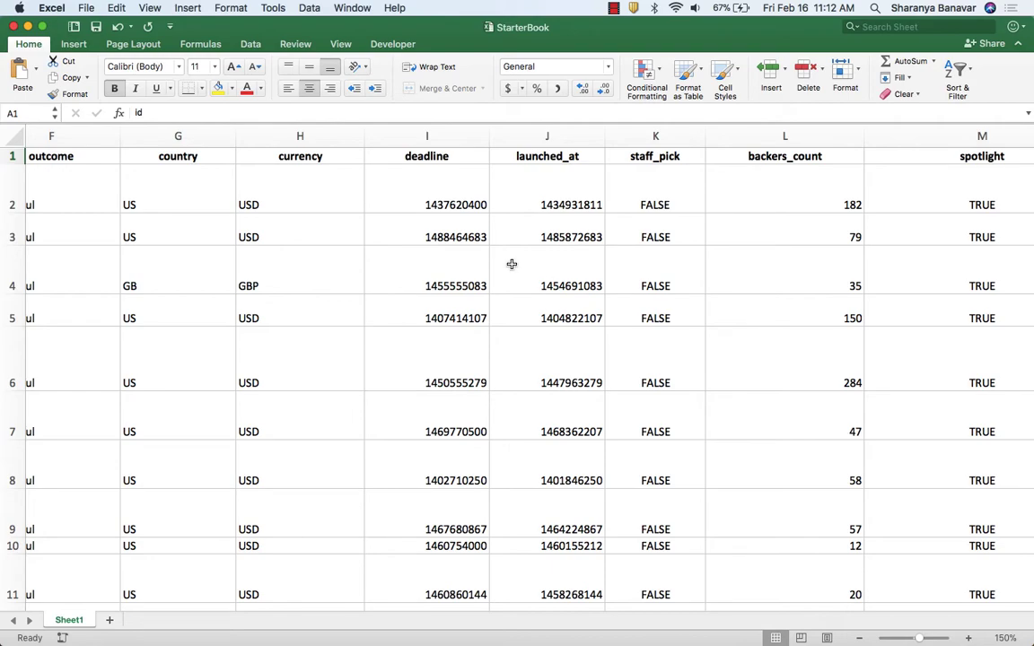
{"action": "scroll", "coordinate": [511, 264], "scroll_direction": "right", "scroll_amount": 10}
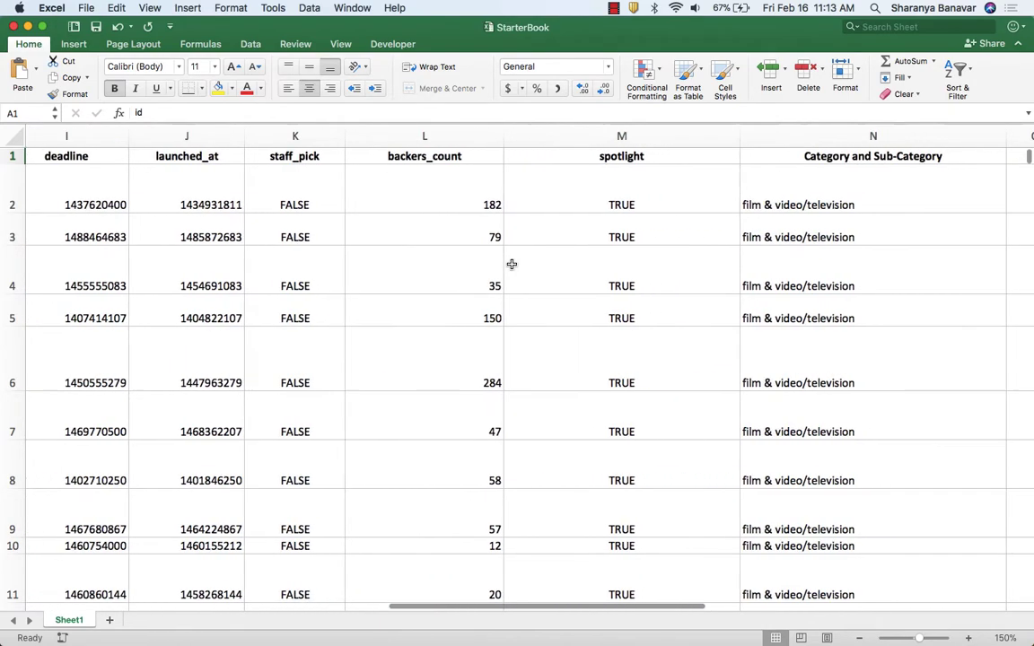
{"action": "scroll", "coordinate": [512, 264], "scroll_direction": "right", "scroll_amount": 5}
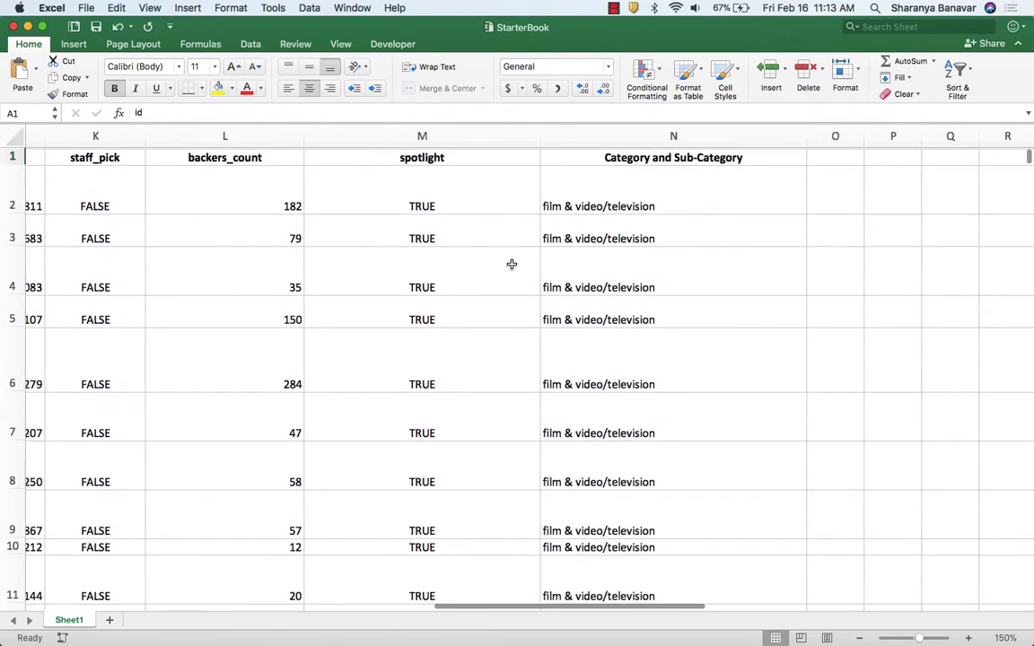
{"action": "scroll", "coordinate": [512, 264], "scroll_direction": "right", "scroll_amount": 2}
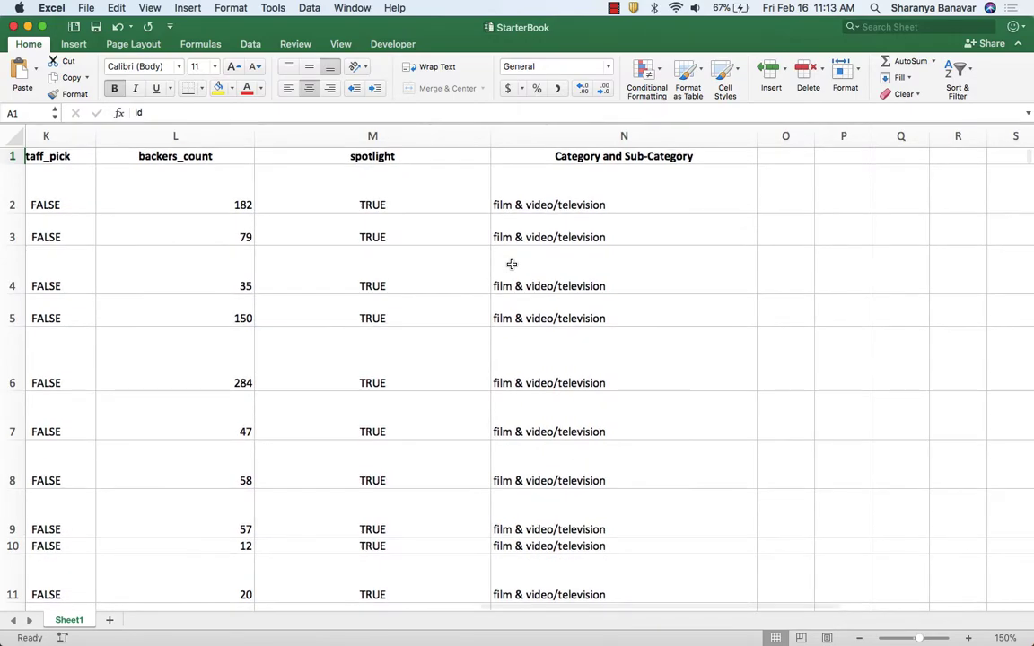
{"action": "scroll", "coordinate": [511, 264], "scroll_direction": "left", "scroll_amount": 20}
Switch back to the assignment page in Chrome and read the requirements for the outcome, percent funded and category columns.
{"action": "key", "text": "super+Tab"}
{"action": "scroll", "coordinate": [580, 386], "scroll_direction": "down", "scroll_amount": 5}
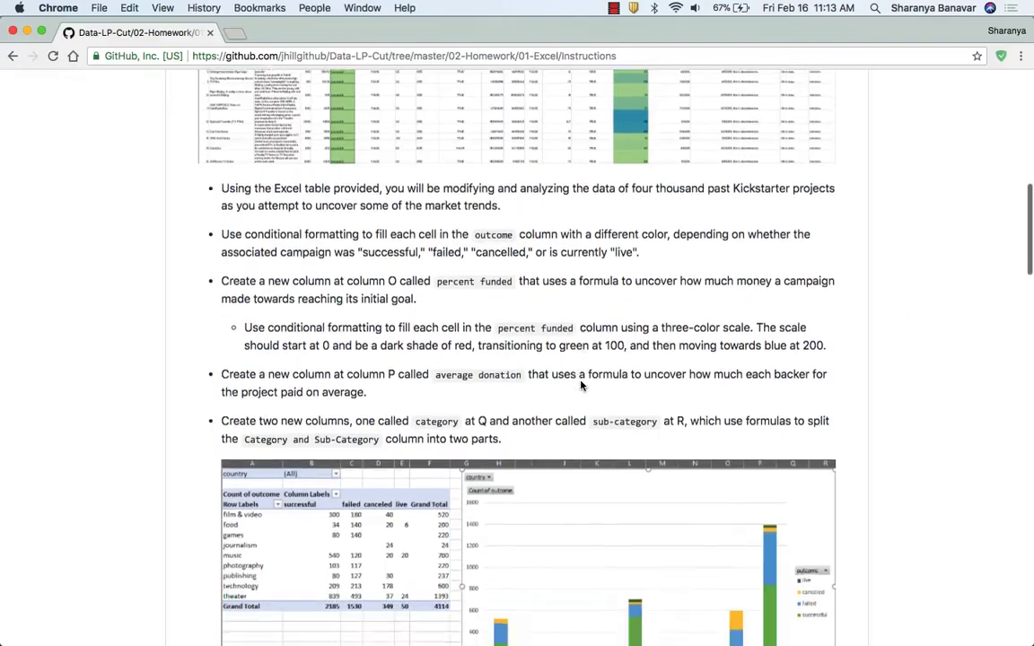
{"action": "scroll", "coordinate": [581, 387], "scroll_direction": "down", "scroll_amount": 2}
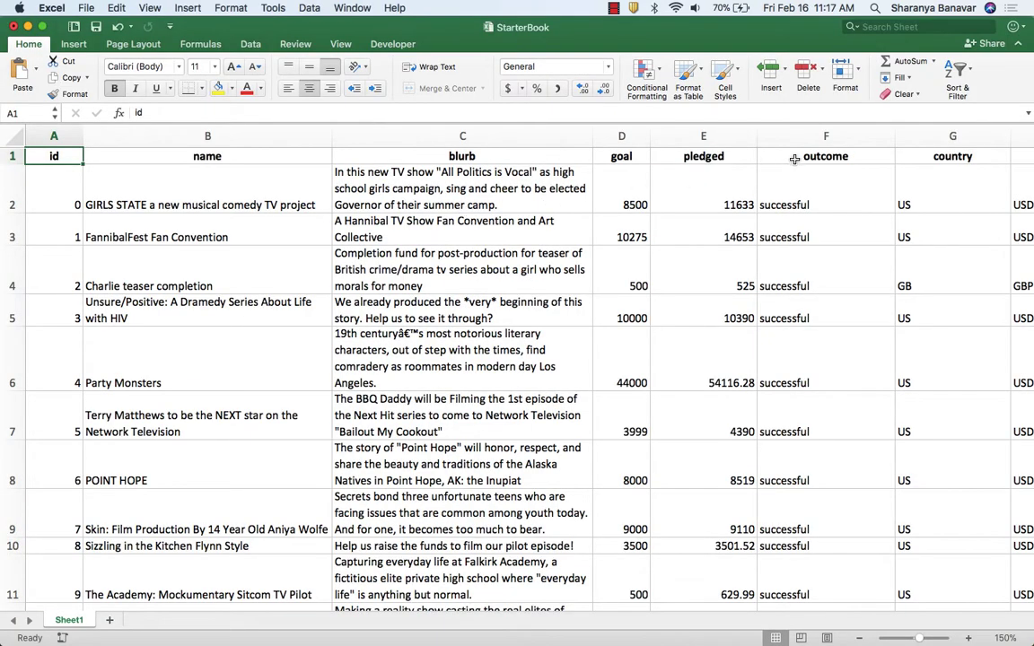
Create a Classic conditional formatting rule on the outcome column in StarterBook for cells containing the specific text "successful".
{"action": "left_click", "coordinate": [836, 143]}
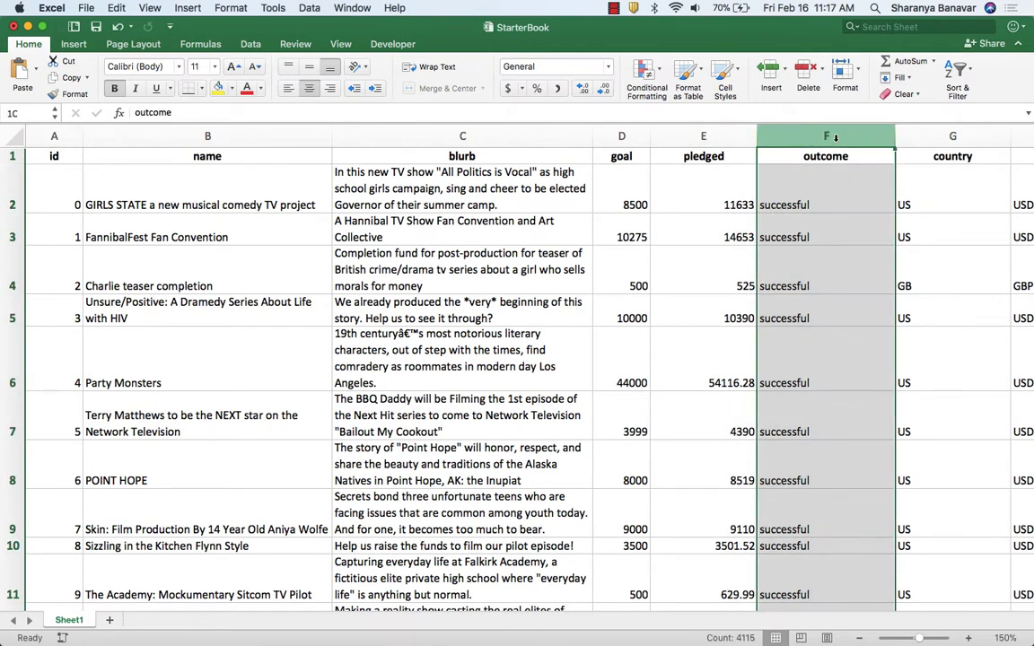
{"action": "left_click", "coordinate": [651, 90]}
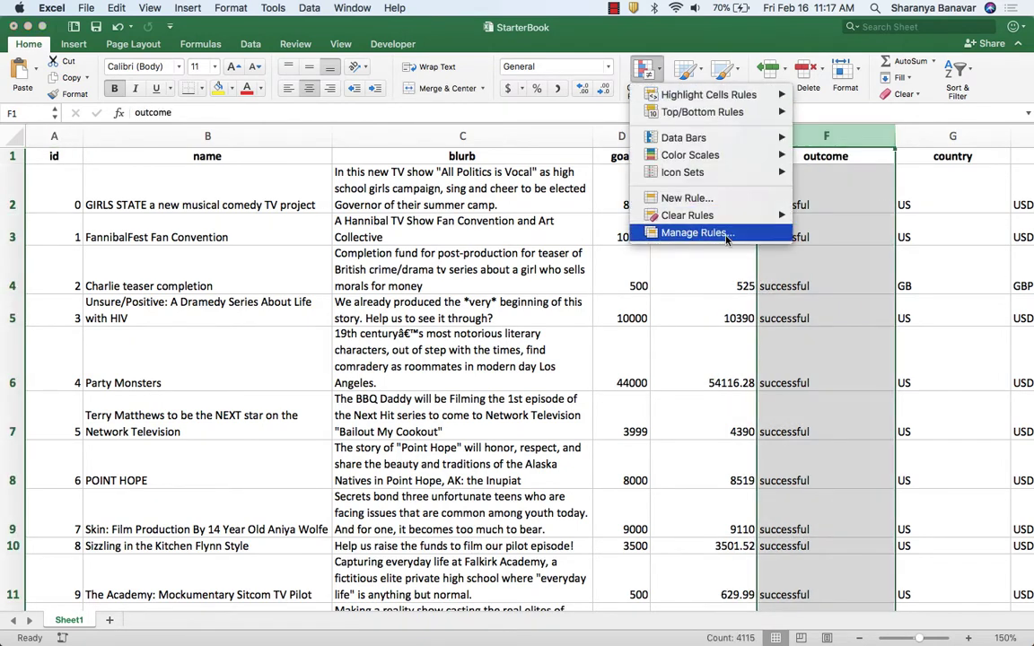
{"action": "left_click", "coordinate": [655, 231]}
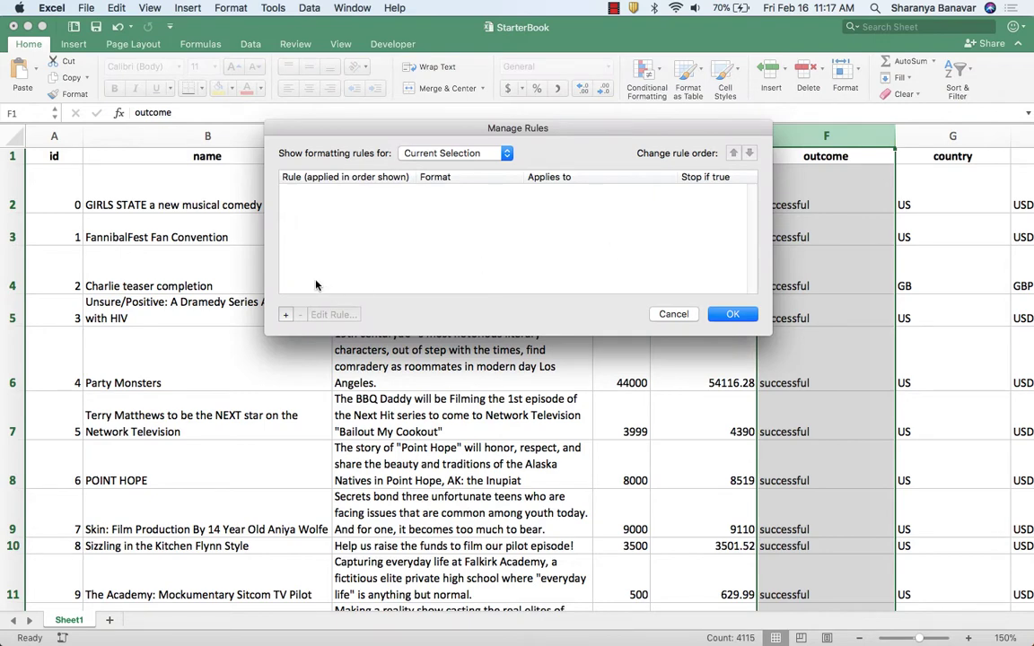
{"action": "left_click", "coordinate": [286, 316]}
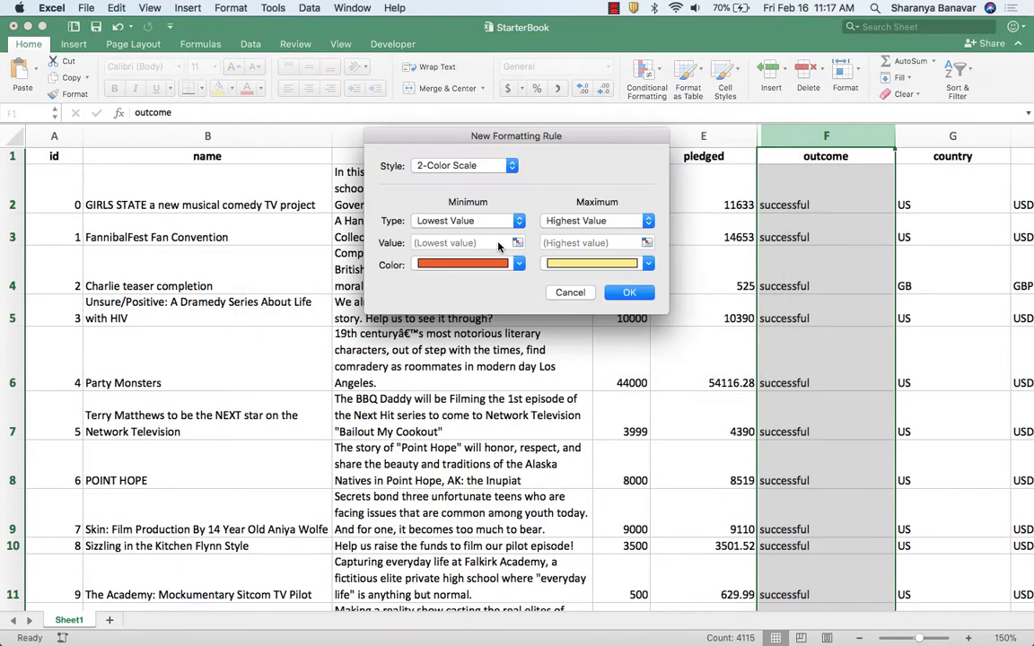
{"action": "left_click", "coordinate": [445, 163]}
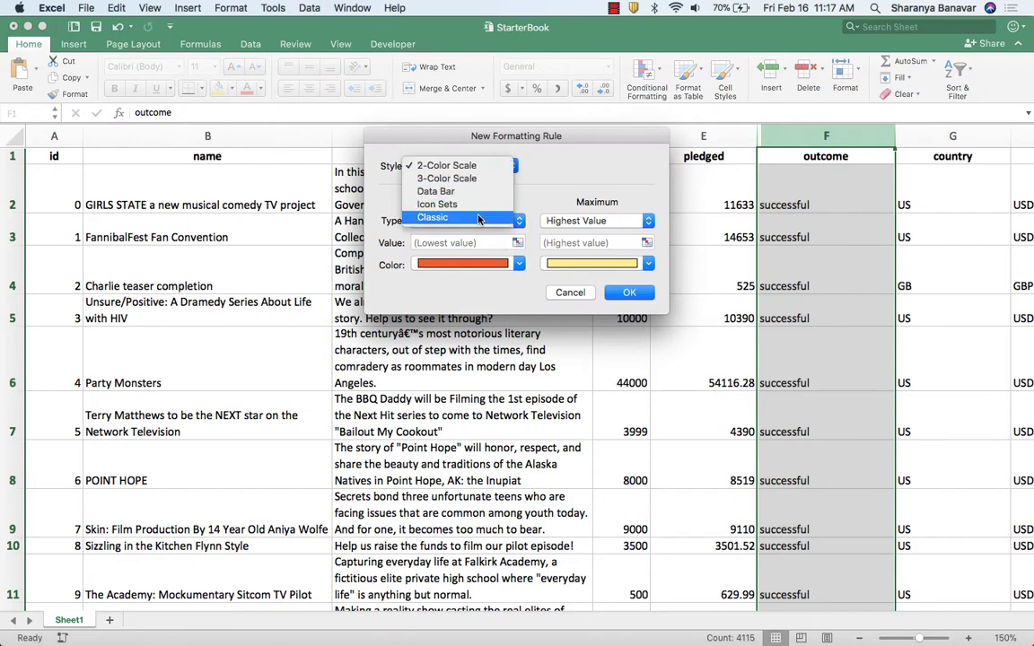
{"action": "left_click", "coordinate": [433, 198]}
{"action": "left_click", "coordinate": [466, 203]}
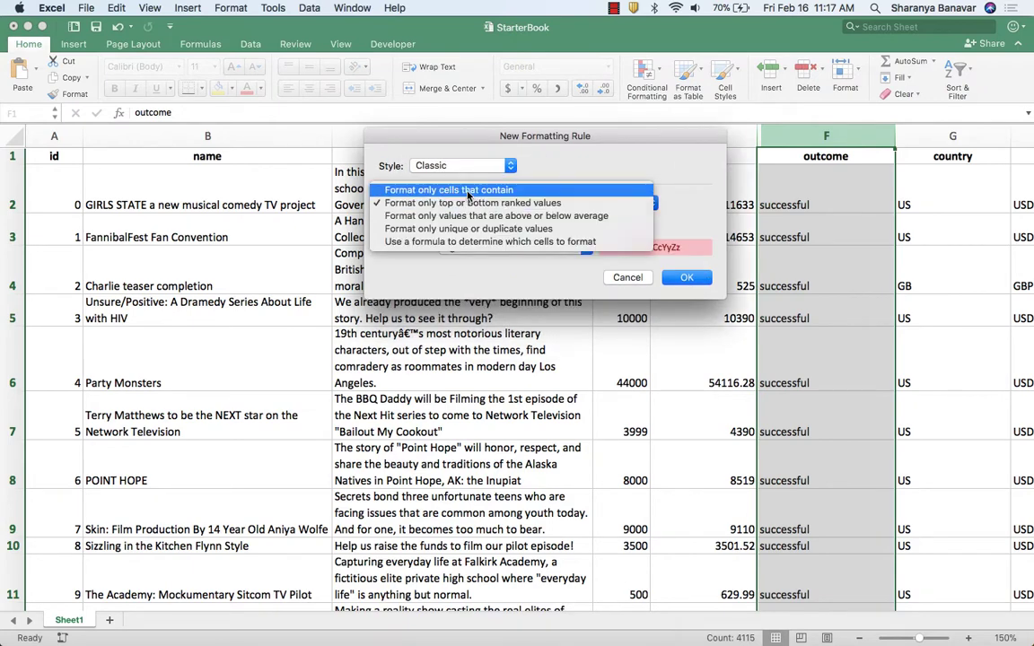
{"action": "left_click", "coordinate": [431, 192]}
{"action": "left_click", "coordinate": [689, 223]}
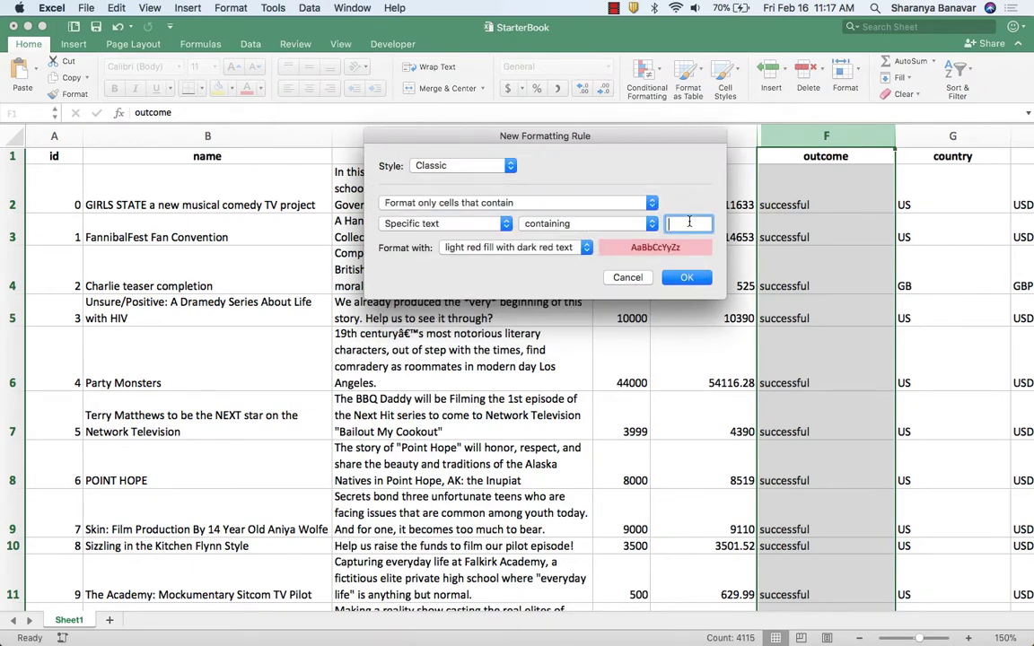
{"action": "type", "text": "successful"}
Give the "successful" rule a custom format with black font color.
{"action": "left_click", "coordinate": [567, 251]}
{"action": "left_click", "coordinate": [516, 325]}
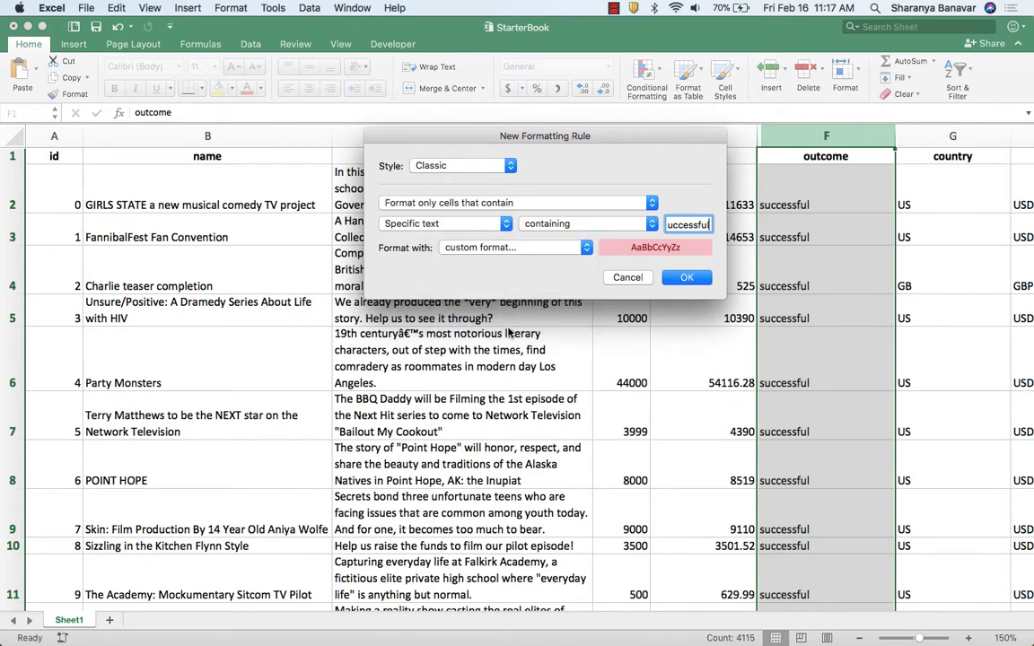
{"action": "left_click", "coordinate": [577, 268]}
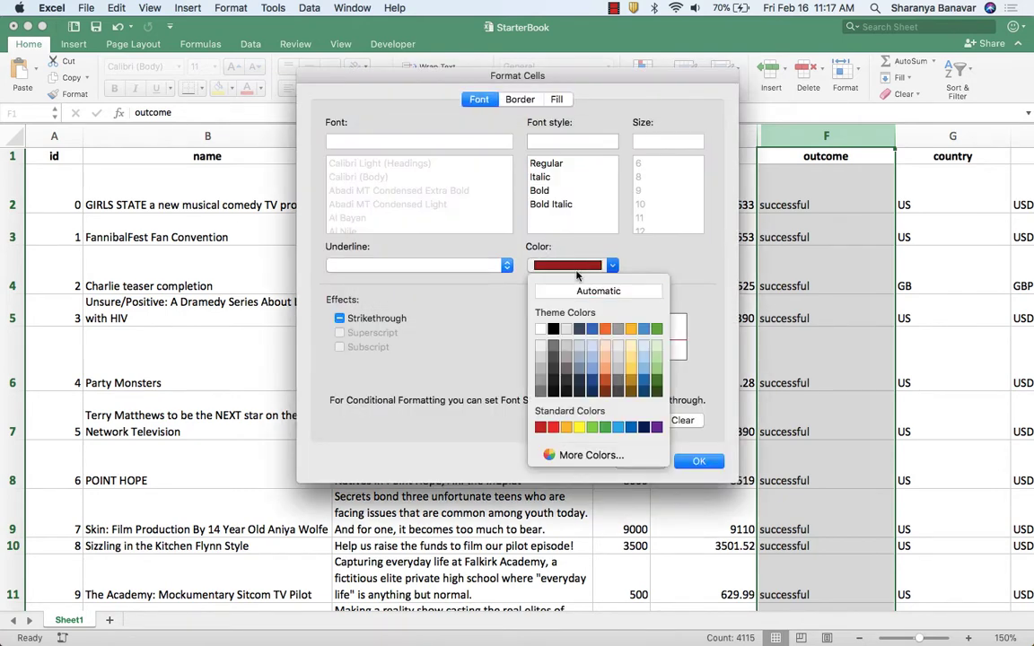
{"action": "left_click", "coordinate": [445, 141]}
Set the background fill of the "successful" rule's format to a light green theme shade.
{"action": "left_click", "coordinate": [556, 99]}
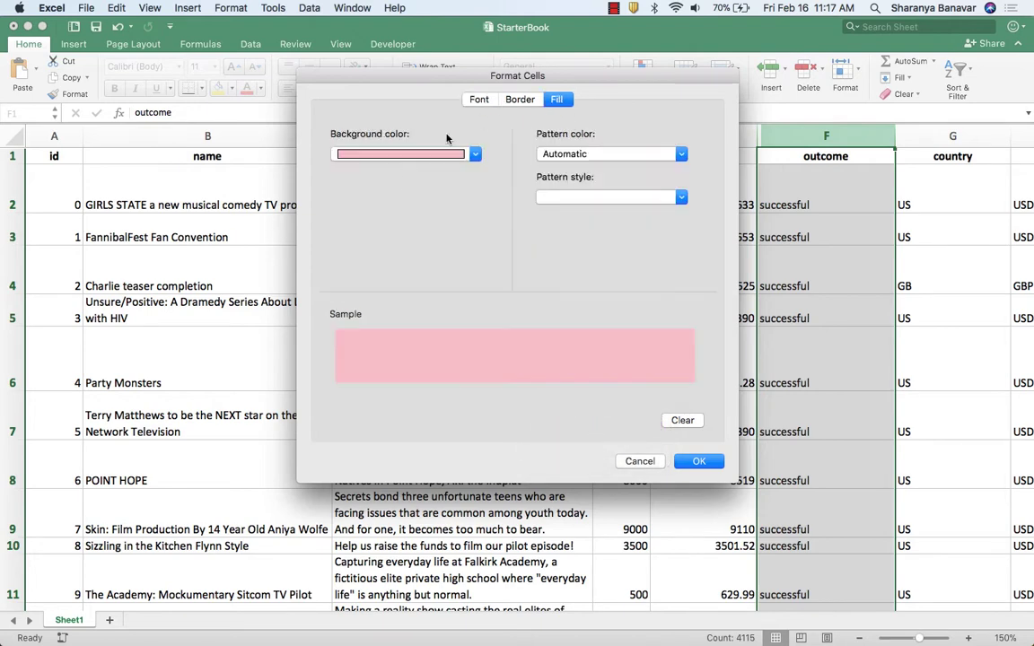
{"action": "left_click", "coordinate": [363, 153]}
{"action": "left_click", "coordinate": [459, 217]}
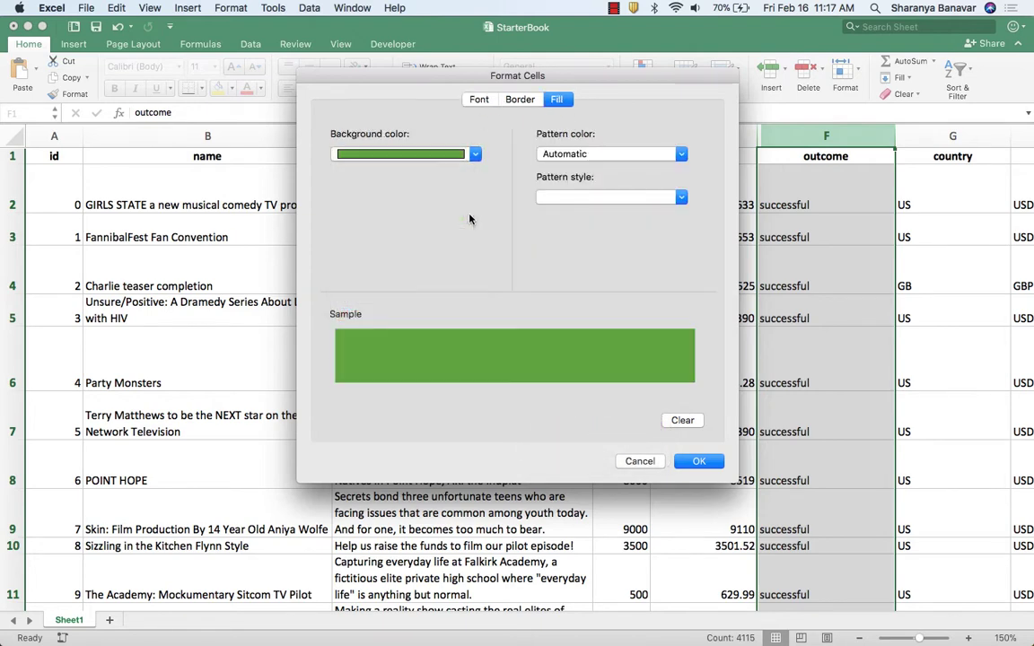
{"action": "left_click", "coordinate": [475, 154]}
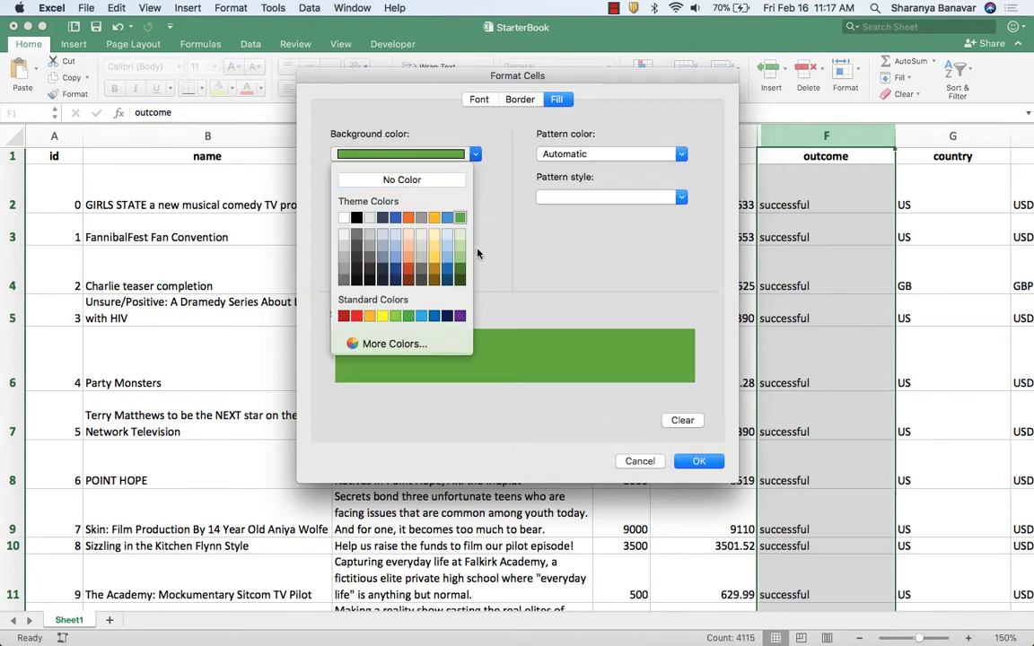
{"action": "left_click", "coordinate": [460, 257]}
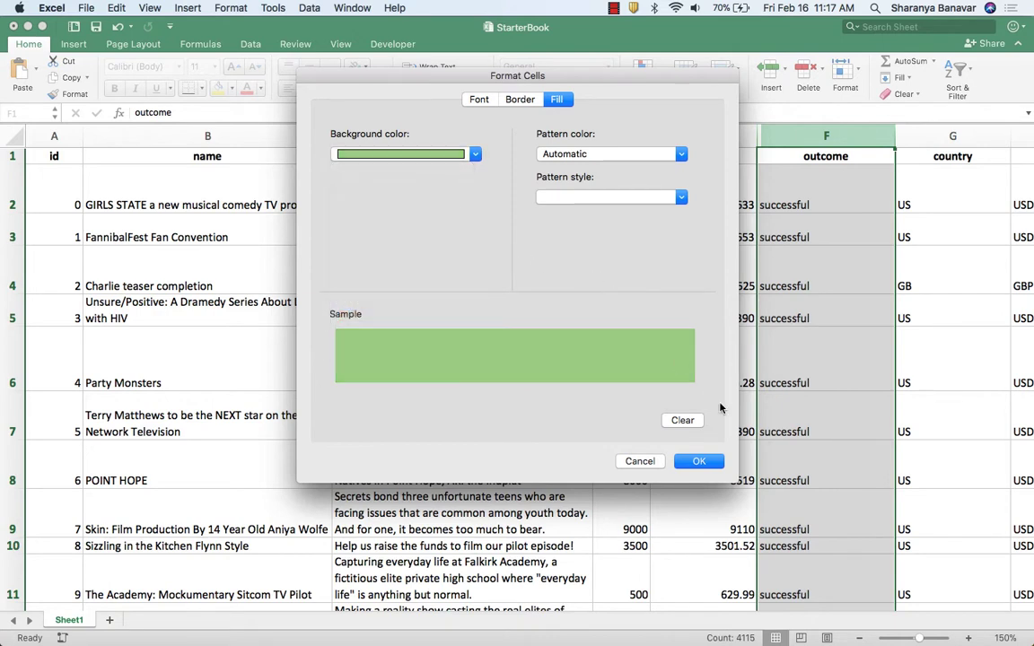
Add an outline border to the "successful" rule's format and save the rule.
{"action": "left_click", "coordinate": [520, 99]}
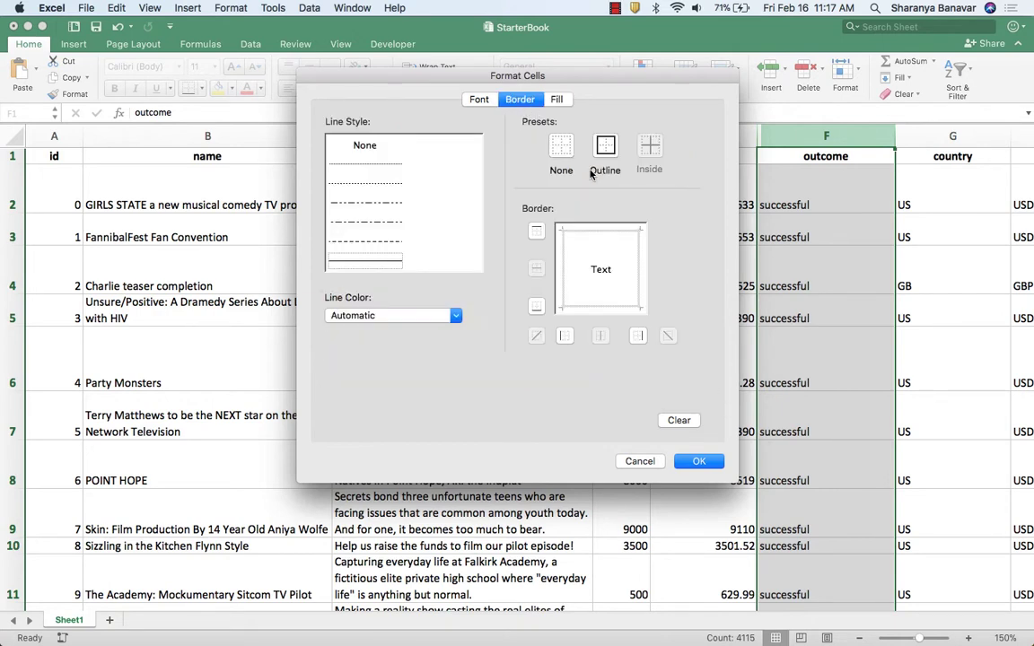
{"action": "left_click", "coordinate": [604, 147]}
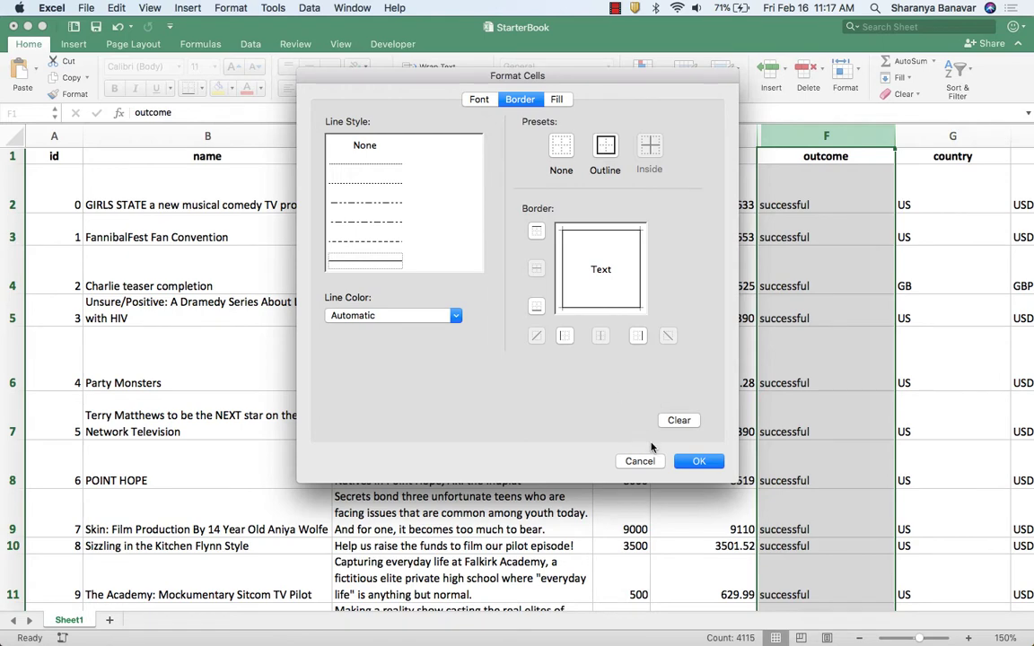
{"action": "left_click", "coordinate": [699, 462]}
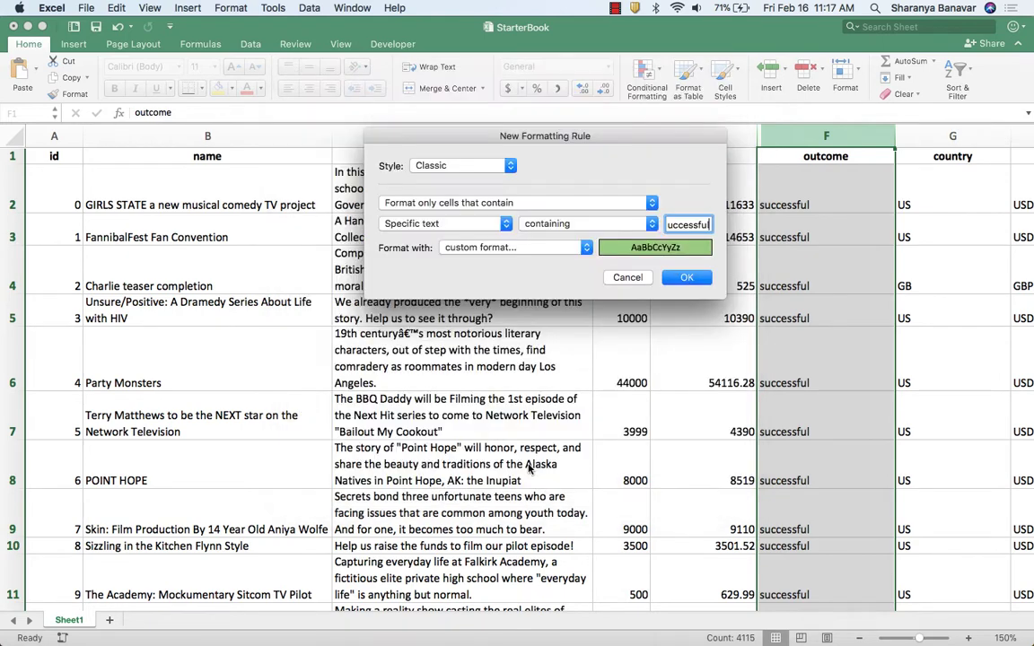
{"action": "left_click", "coordinate": [686, 279]}
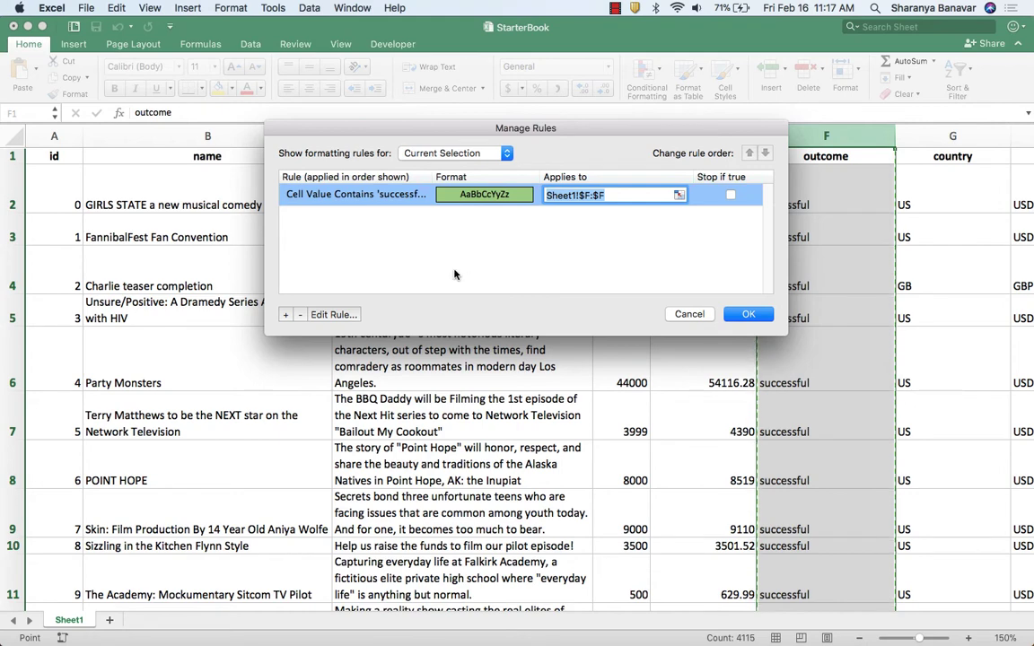
Add a second Classic formatting rule to the outcome column for cells containing the text "failed".
{"action": "left_click", "coordinate": [286, 314]}
{"action": "left_click", "coordinate": [449, 165]}
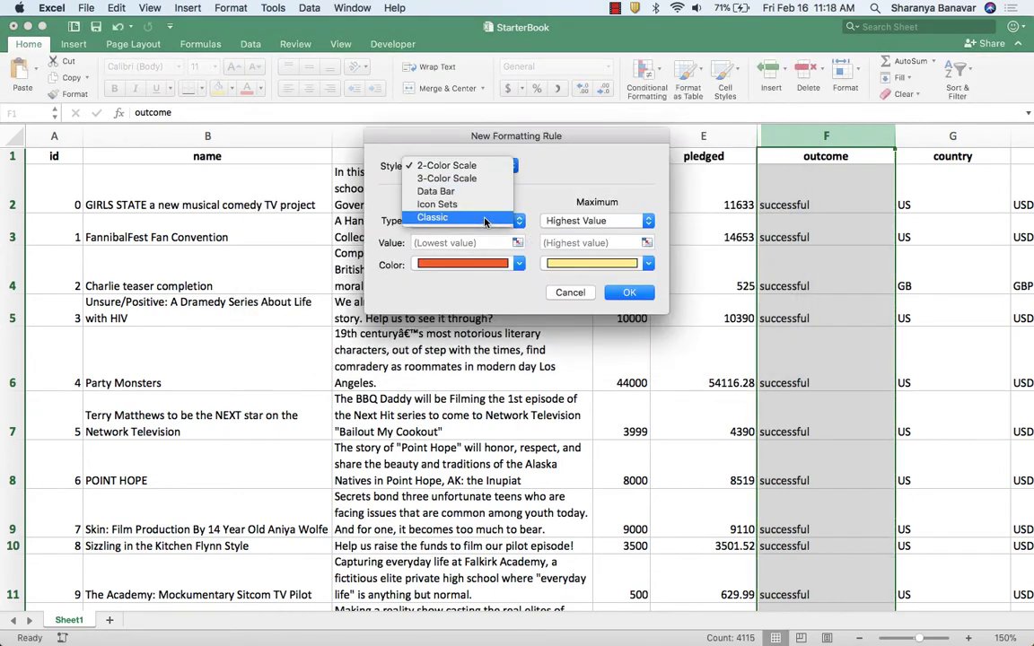
{"action": "left_click", "coordinate": [435, 216]}
{"action": "left_click", "coordinate": [468, 203]}
{"action": "left_click", "coordinate": [454, 189]}
{"action": "type", "text": "failed"}
Give the "failed" rule a custom format with black font on the light red fill, and save the rule.
{"action": "left_click", "coordinate": [516, 247]}
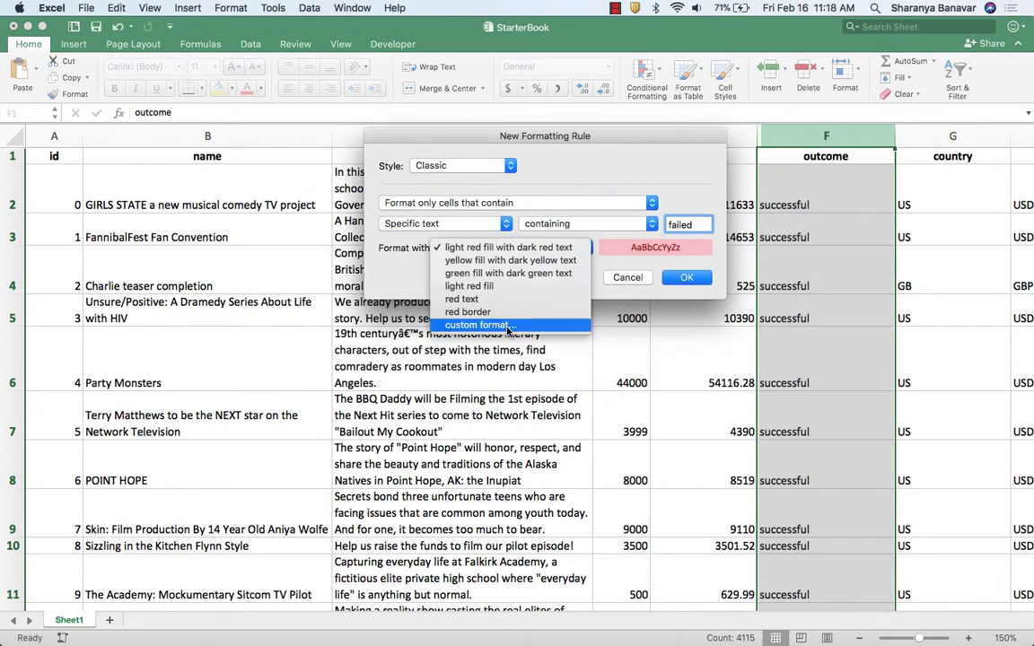
{"action": "left_click", "coordinate": [449, 304]}
{"action": "left_click", "coordinate": [564, 101]}
{"action": "left_click", "coordinate": [473, 156]}
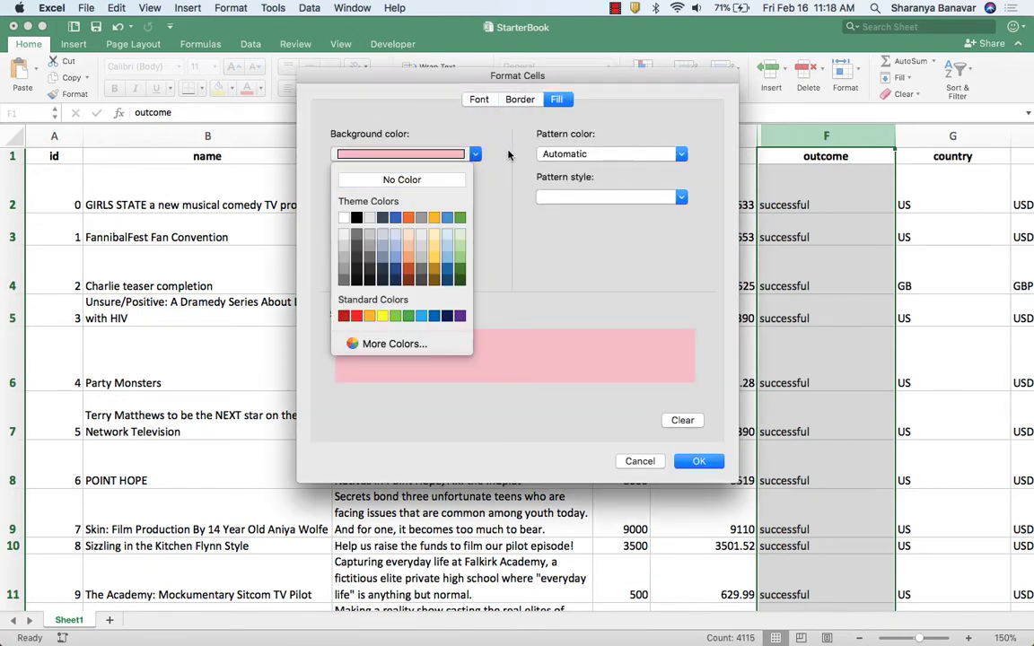
{"action": "left_click", "coordinate": [508, 152]}
{"action": "left_click", "coordinate": [487, 101]}
{"action": "left_click", "coordinate": [579, 260]}
{"action": "left_click", "coordinate": [557, 329]}
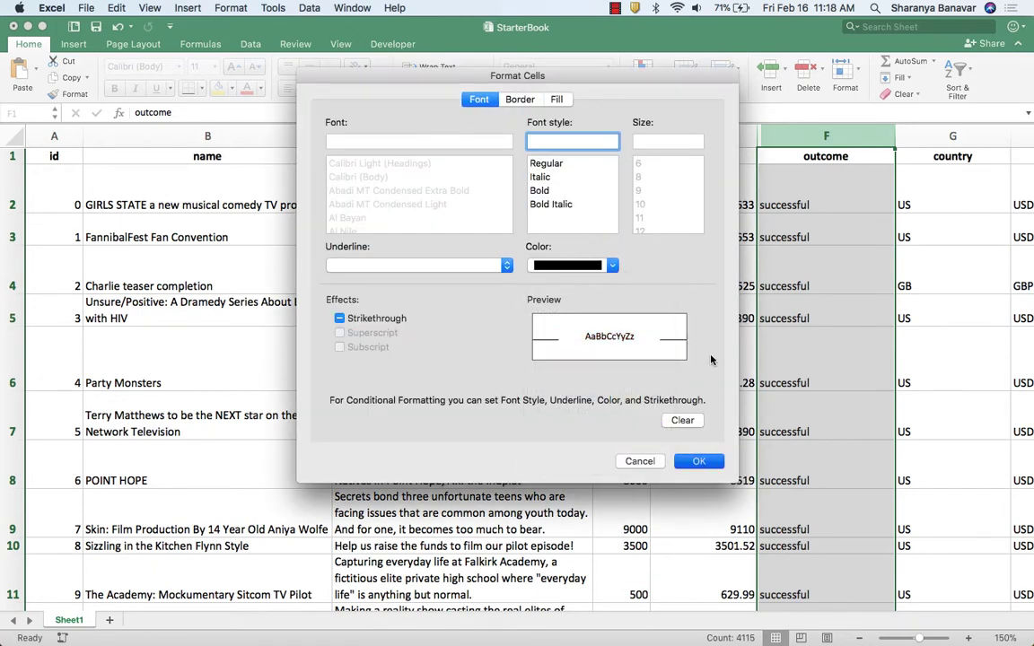
{"action": "left_click", "coordinate": [699, 460]}
{"action": "left_click", "coordinate": [686, 277]}
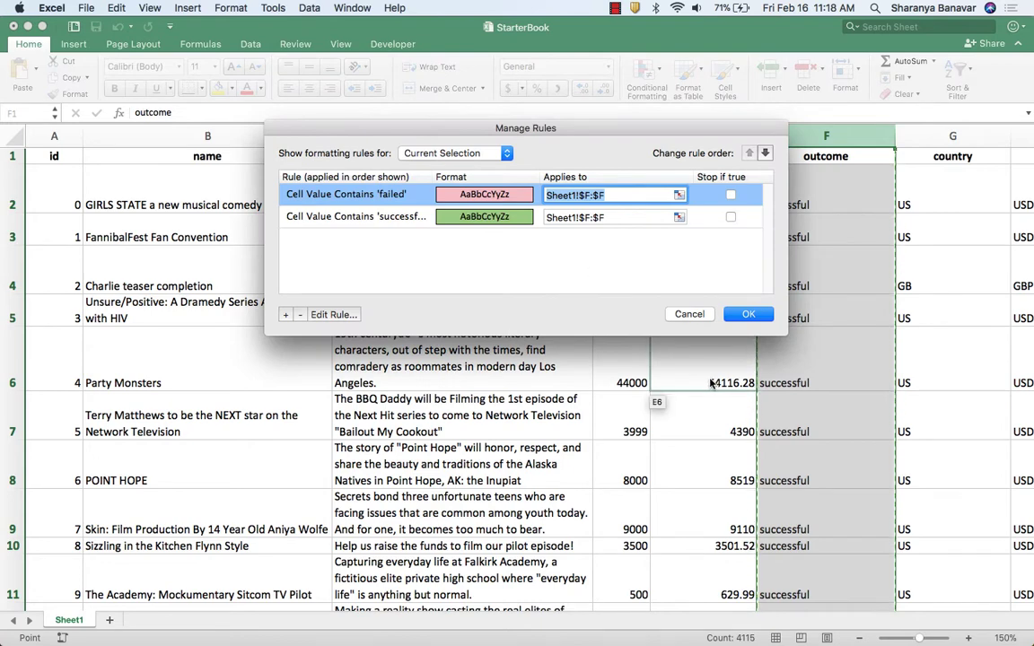
Add a third Classic formatting rule to the outcome column for cells containing the text "canceled".
{"action": "left_click", "coordinate": [284, 316]}
{"action": "left_click", "coordinate": [466, 167]}
{"action": "left_click", "coordinate": [458, 223]}
{"action": "left_click", "coordinate": [577, 203]}
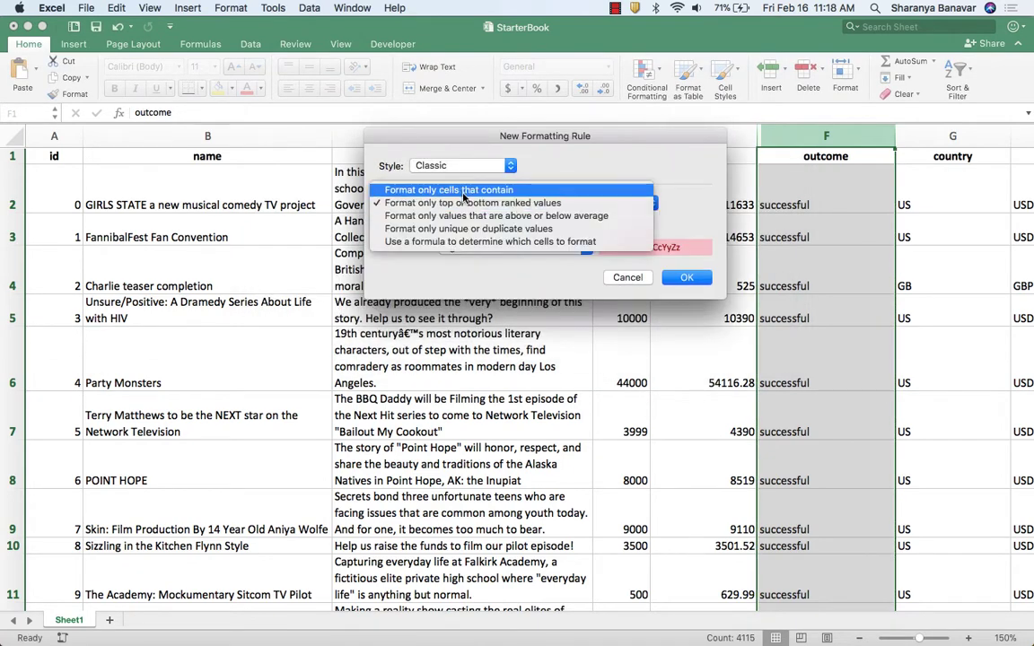
{"action": "left_click", "coordinate": [466, 191]}
{"action": "type", "text": "canceled"}
Start a custom format for the "canceled" rule with black font and an outline border.
{"action": "left_click", "coordinate": [513, 247]}
{"action": "left_click", "coordinate": [503, 303]}
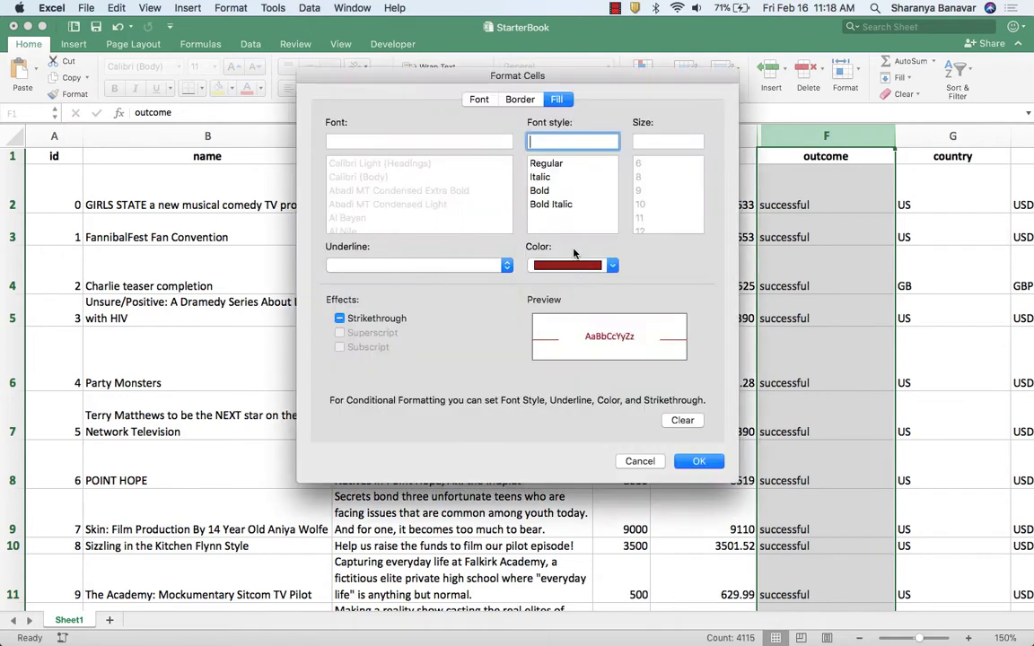
{"action": "left_click", "coordinate": [574, 265]}
{"action": "left_click", "coordinate": [553, 330]}
{"action": "left_click", "coordinate": [520, 99]}
Set the "canceled" format's background fill to a light orange theme shade and save the rule.
{"action": "left_click", "coordinate": [556, 98]}
{"action": "left_click", "coordinate": [474, 153]}
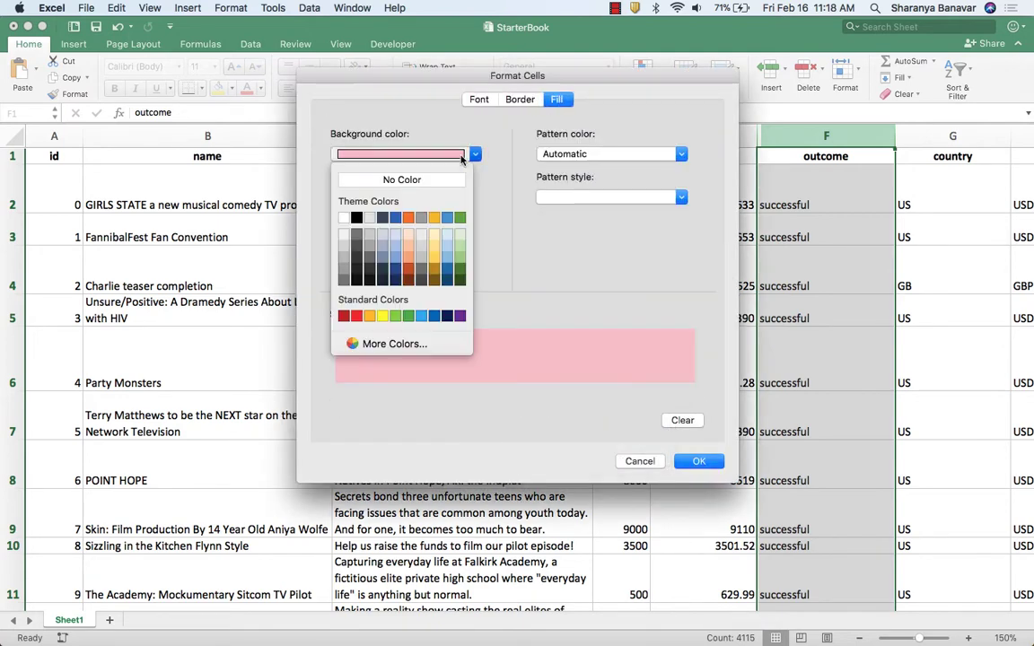
{"action": "left_click", "coordinate": [409, 257]}
{"action": "left_click", "coordinate": [709, 463]}
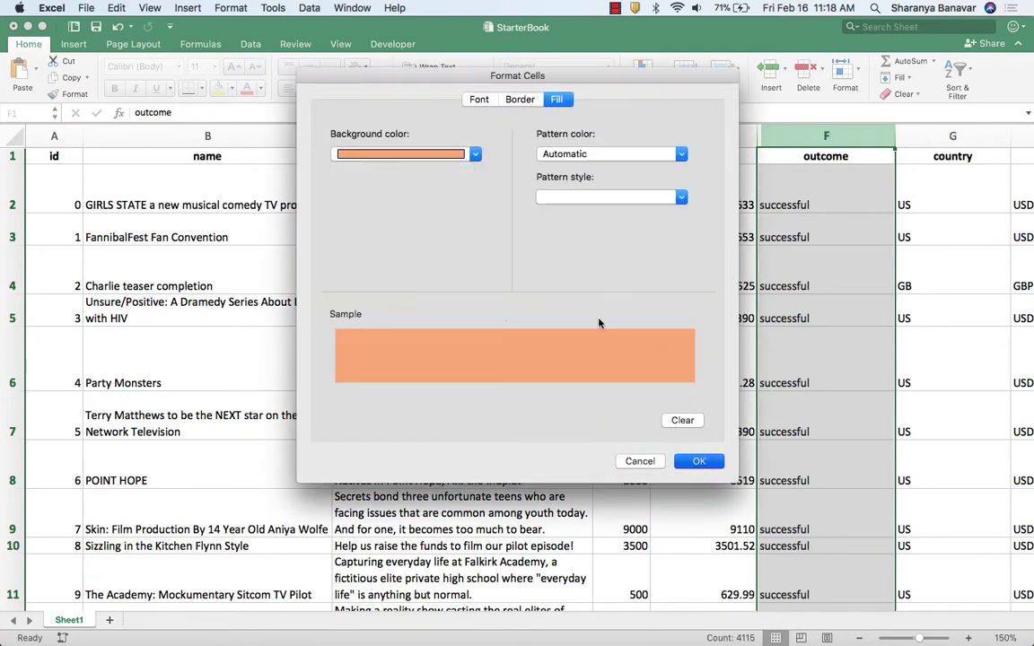
{"action": "left_click", "coordinate": [674, 282]}
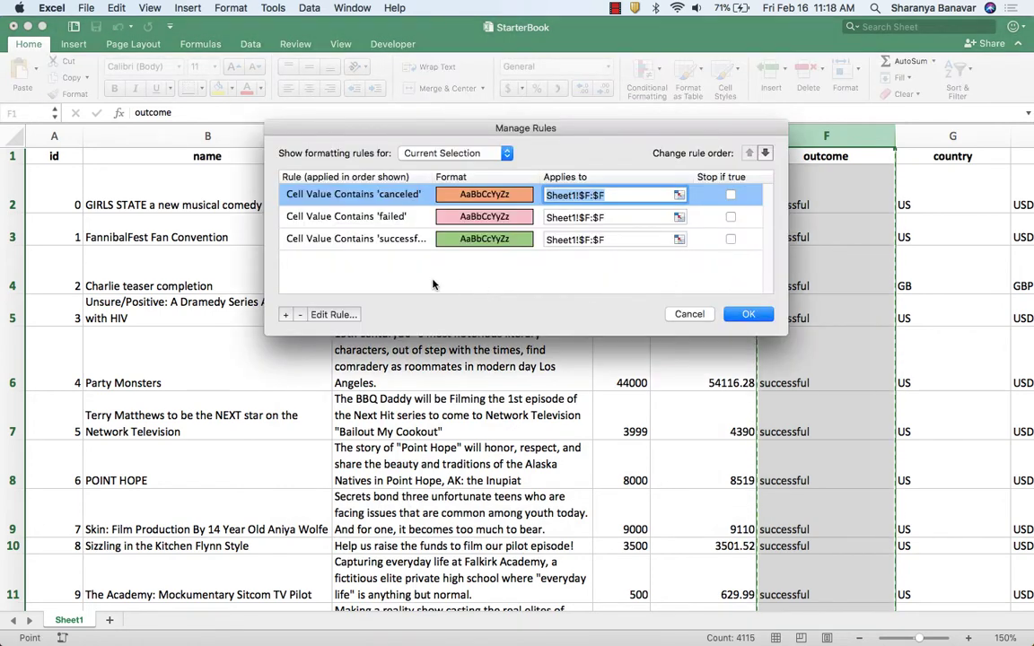
Add a fourth Classic formatting rule to the outcome column for cells containing the text "live".
{"action": "left_click", "coordinate": [285, 314]}
{"action": "left_click", "coordinate": [464, 165]}
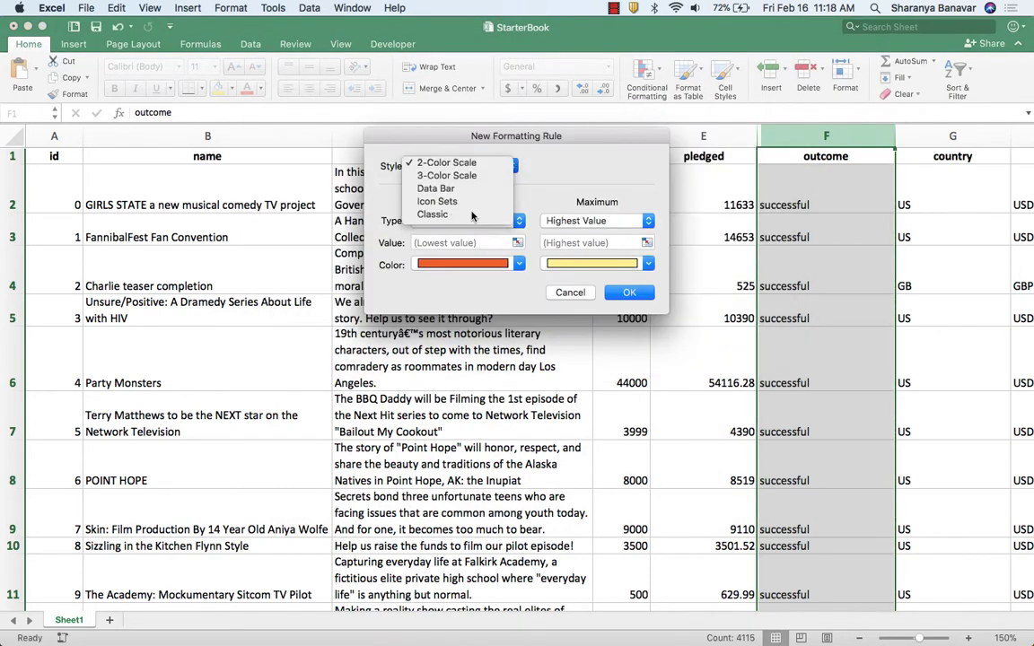
{"action": "left_click", "coordinate": [440, 211]}
{"action": "left_click", "coordinate": [518, 202]}
{"action": "left_click", "coordinate": [503, 189]}
{"action": "type", "text": "live"}
Start a custom format for the "live" rule with a light blue theme fill and an outline border.
{"action": "left_click", "coordinate": [561, 249]}
{"action": "left_click", "coordinate": [490, 166]}
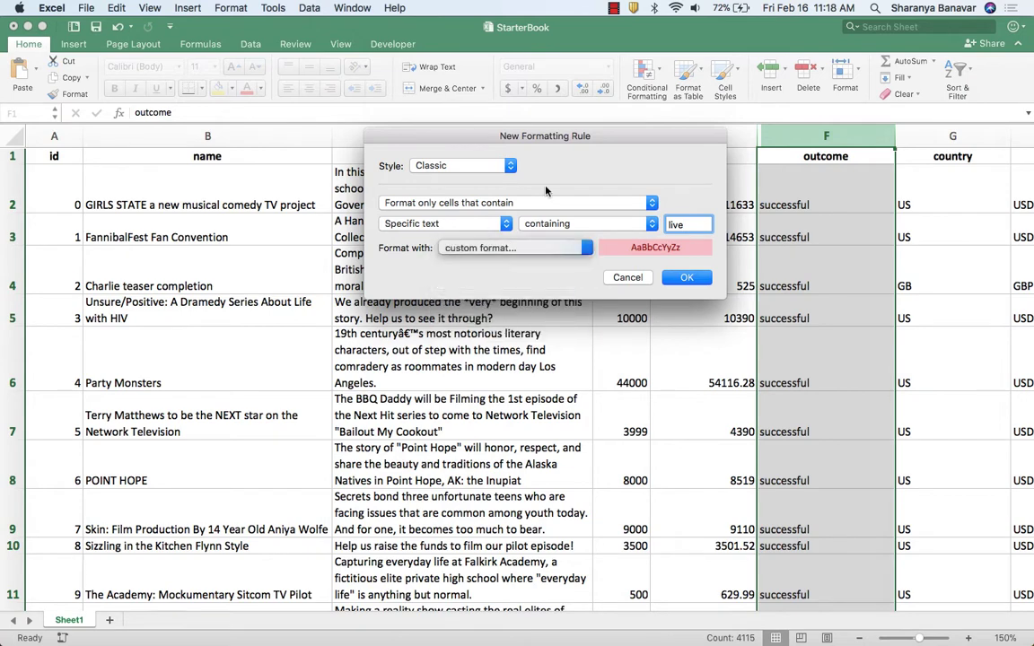
{"action": "left_click", "coordinate": [409, 154]}
{"action": "left_click", "coordinate": [380, 233]}
{"action": "left_click", "coordinate": [520, 99]}
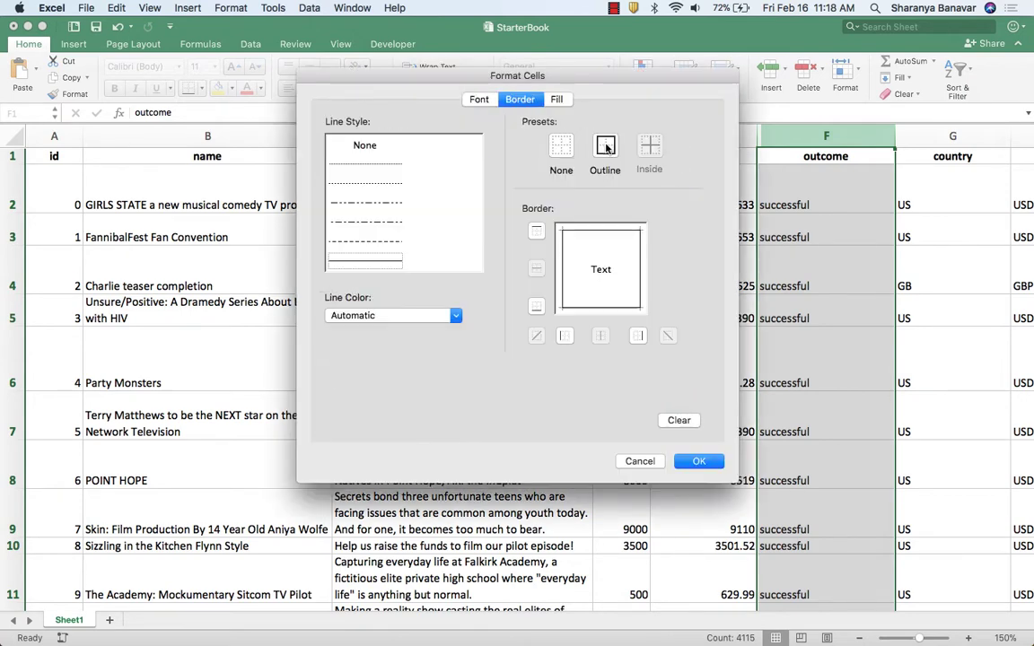
Set the "live" format's font color to black, save the rule, and apply all the rules to the outcome column.
{"action": "left_click", "coordinate": [478, 98]}
{"action": "left_click", "coordinate": [612, 265]}
{"action": "left_click", "coordinate": [554, 323]}
{"action": "left_click", "coordinate": [692, 462]}
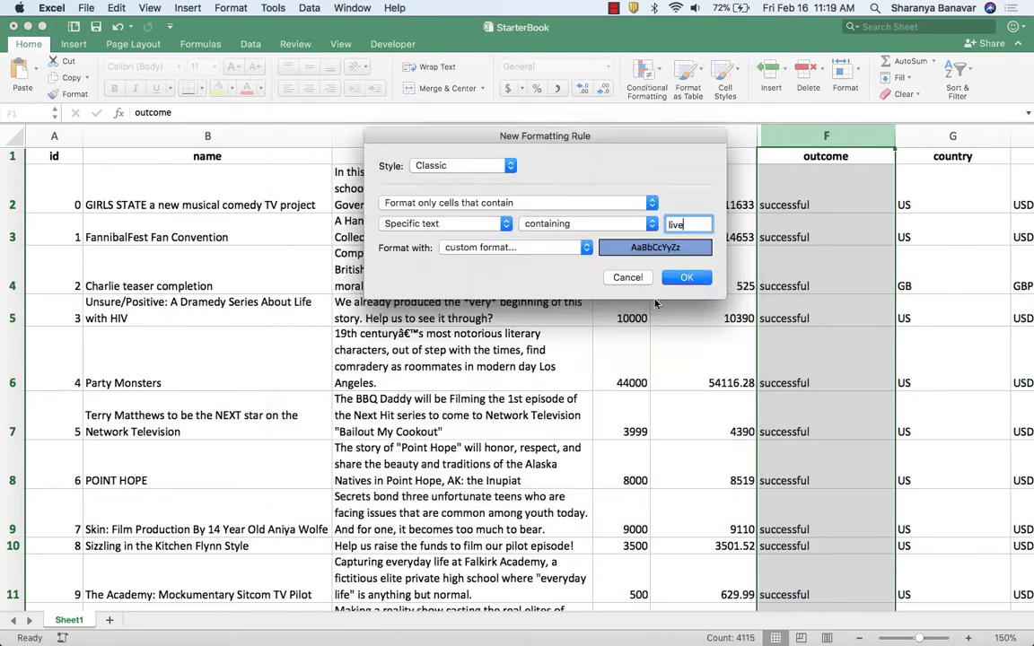
{"action": "left_click", "coordinate": [675, 278]}
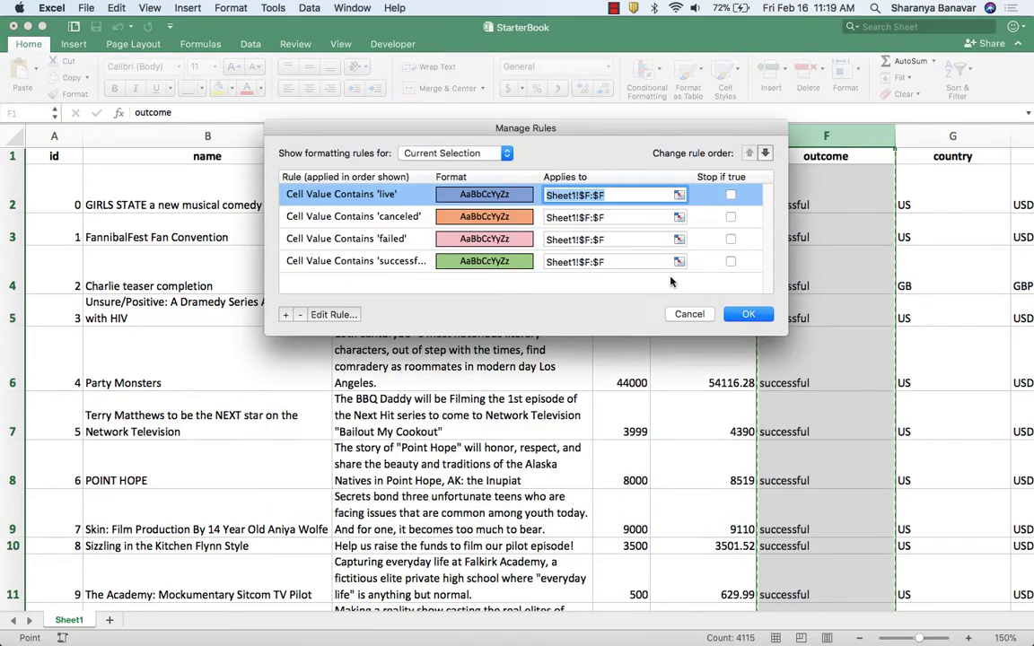
{"action": "left_click", "coordinate": [748, 314]}
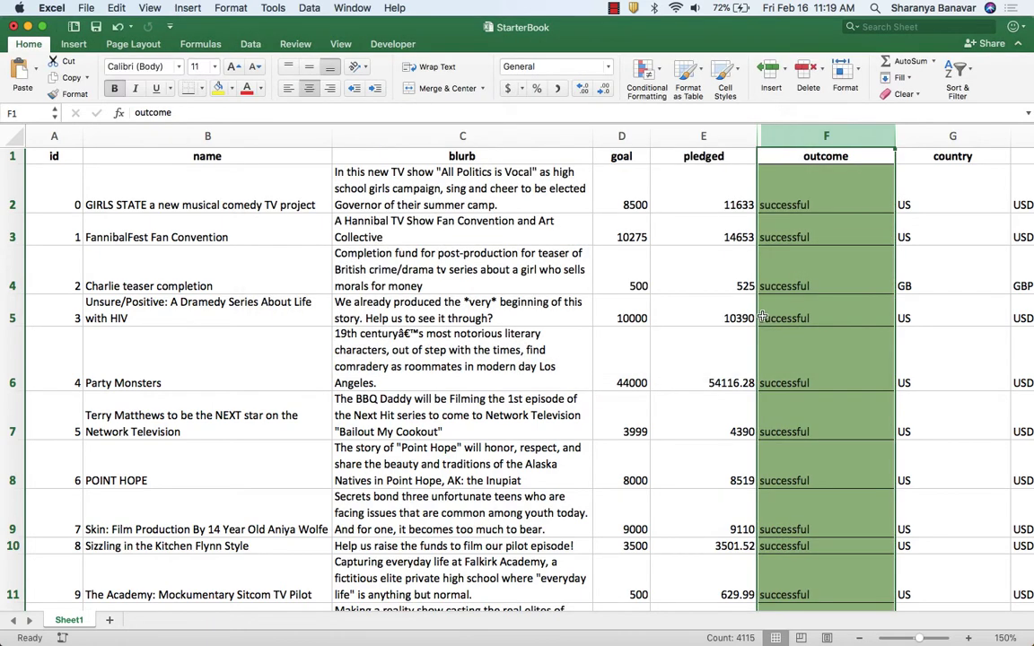
Examine the cells down the outcome column to check the fill color applied to each campaign status.
{"action": "left_click", "coordinate": [832, 157]}
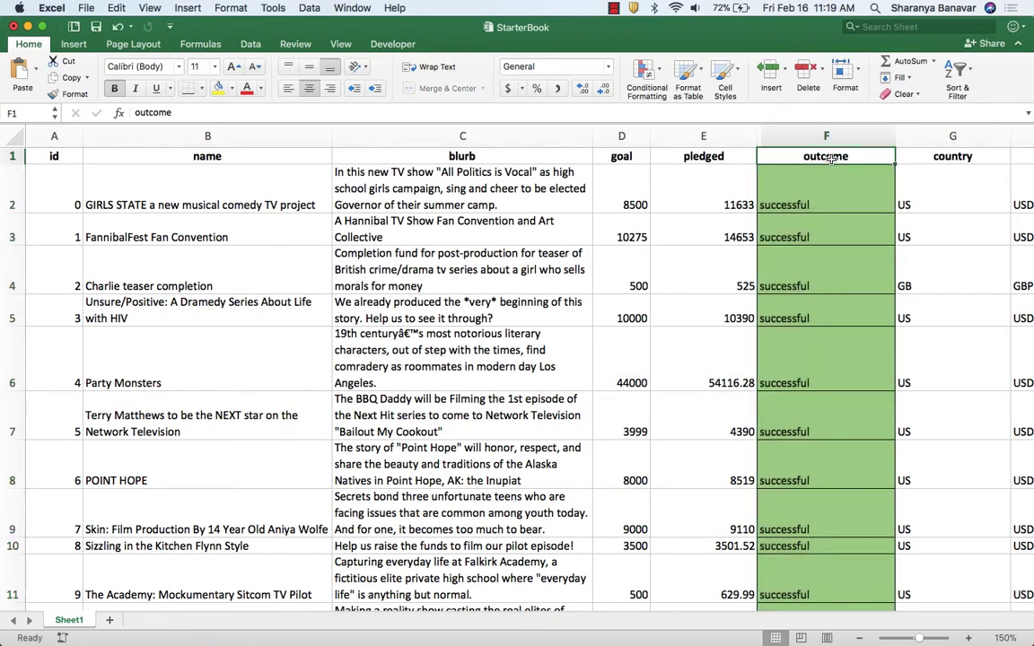
{"action": "key", "text": "Down"}
{"action": "key", "text": "Down"}
{"action": "key", "text": "Down"}
{"action": "key", "text": "Down"}
{"action": "key", "text": "Down"}
{"action": "key", "text": "Down"}
{"action": "key", "text": "Down"}
{"action": "key", "text": "Down"}
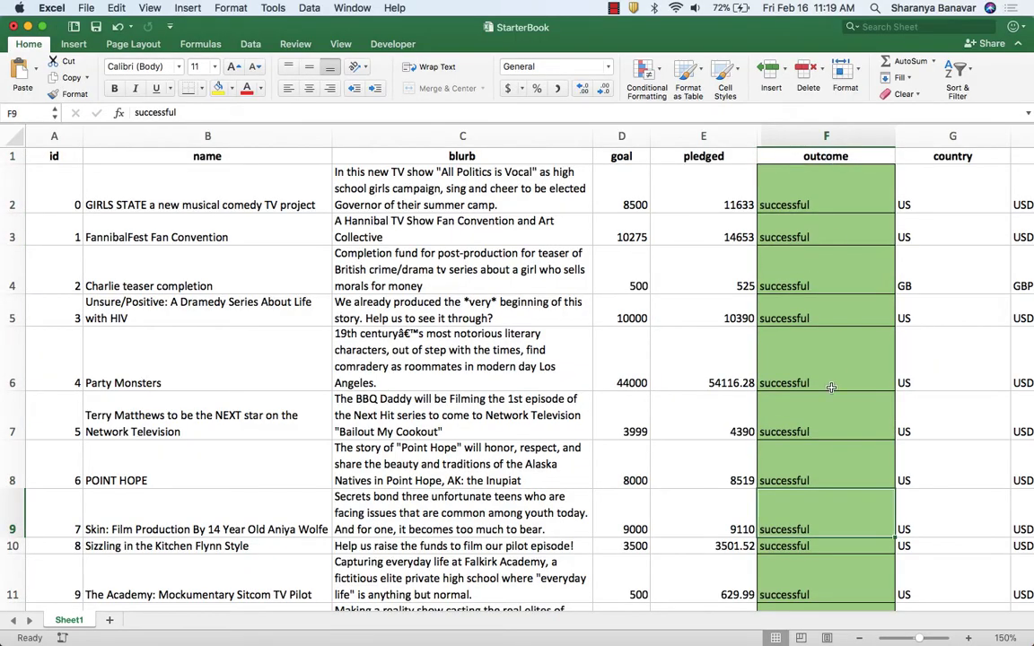
{"action": "scroll", "coordinate": [831, 387], "scroll_direction": "down", "scroll_amount": 20}
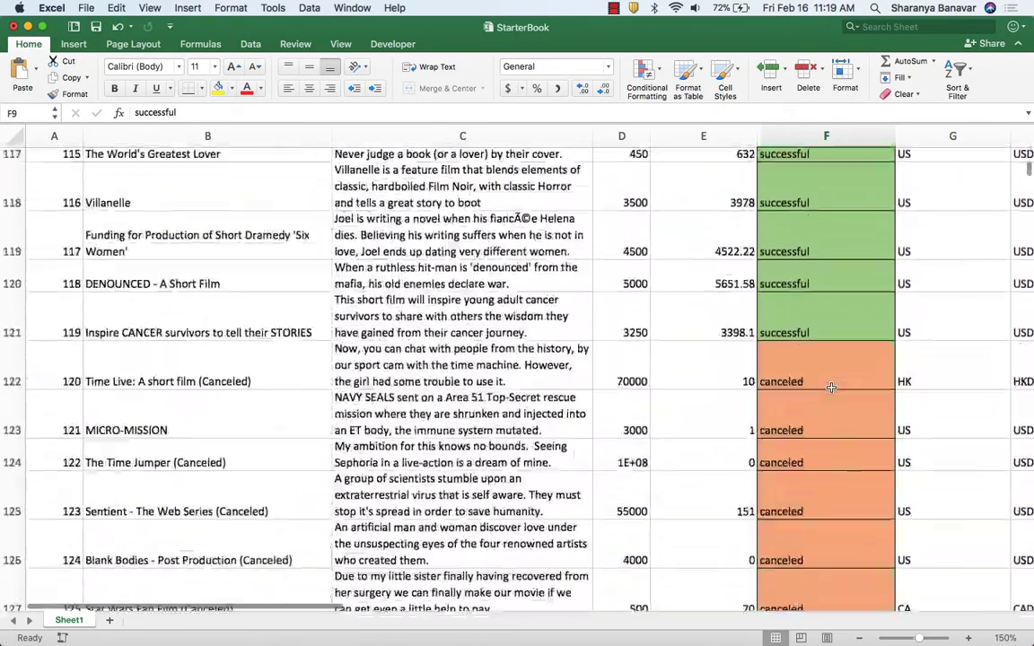
{"action": "scroll", "coordinate": [831, 387], "scroll_direction": "down", "scroll_amount": 10}
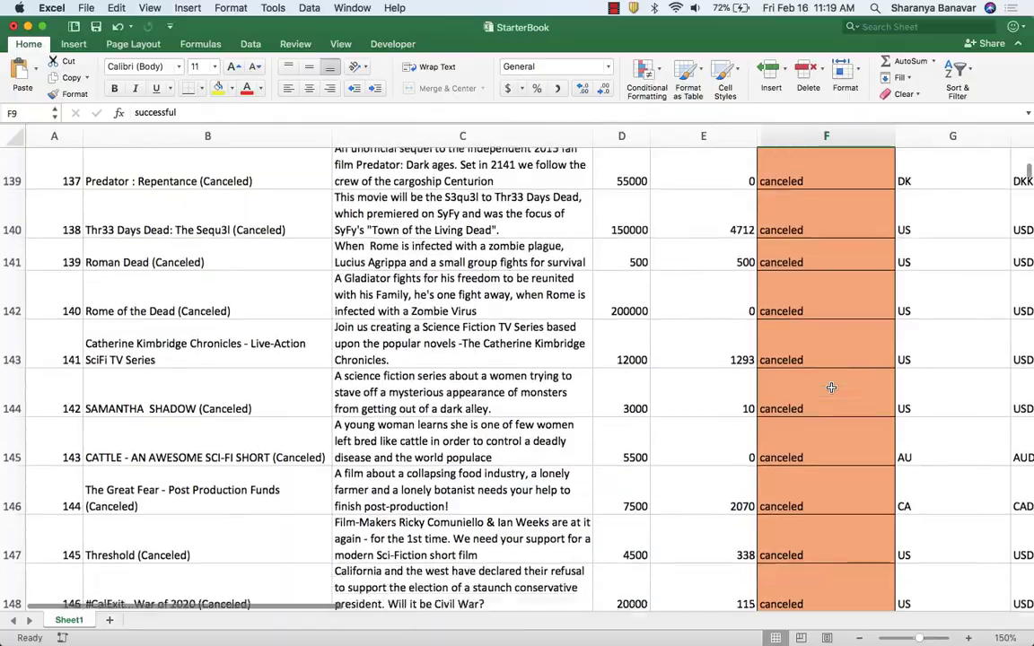
{"action": "scroll", "coordinate": [831, 387], "scroll_direction": "down", "scroll_amount": 12}
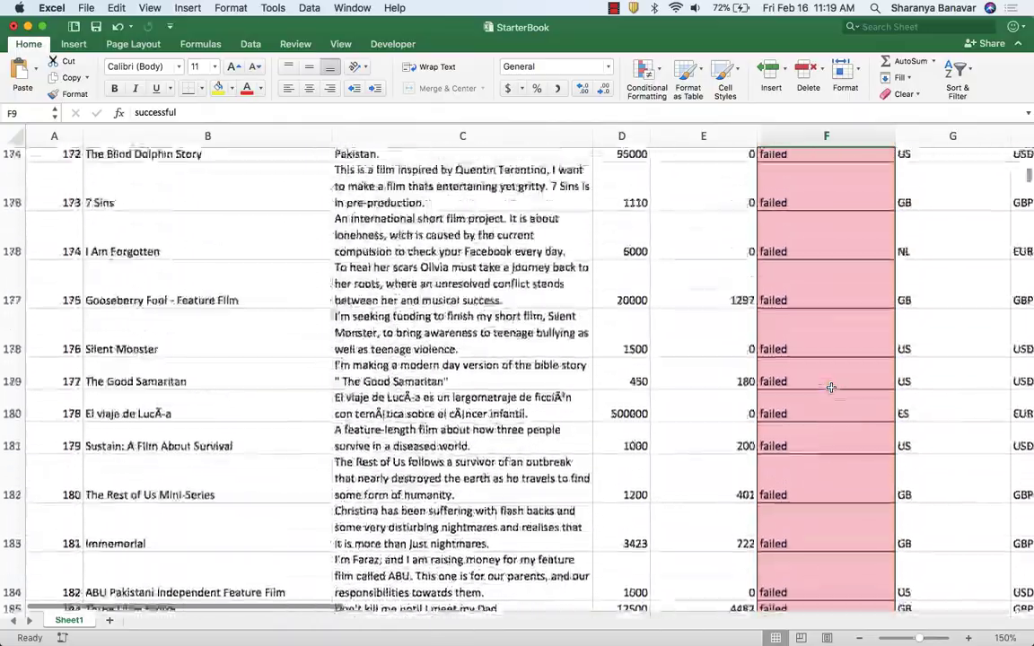
{"action": "scroll", "coordinate": [831, 387], "scroll_direction": "up", "scroll_amount": 5}
{"action": "scroll", "coordinate": [831, 387], "scroll_direction": "down", "scroll_amount": 13}
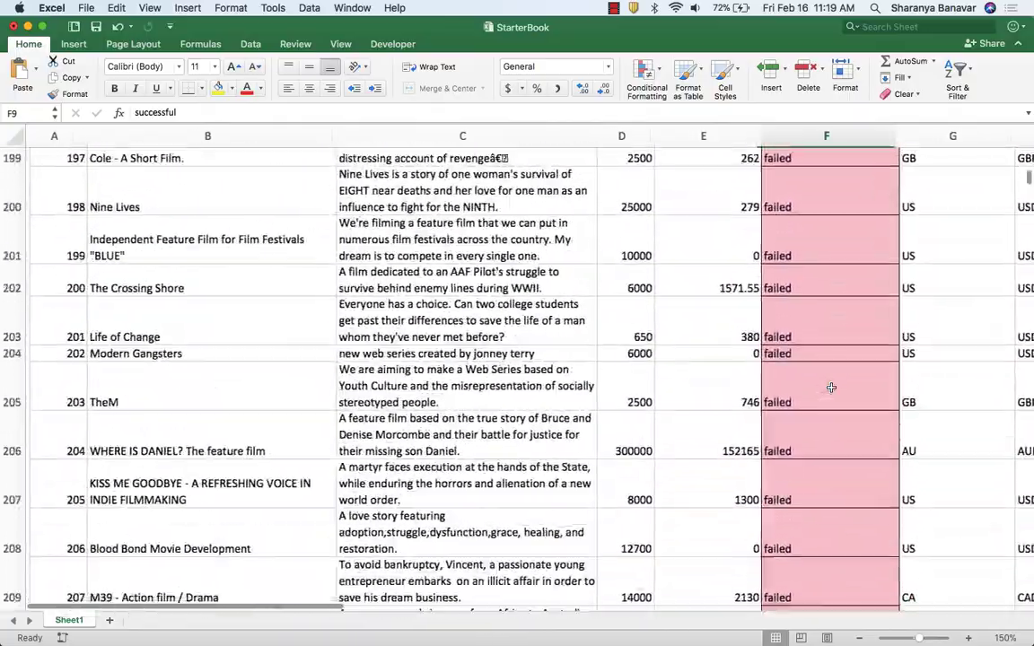
{"action": "scroll", "coordinate": [831, 387], "scroll_direction": "down", "scroll_amount": 20}
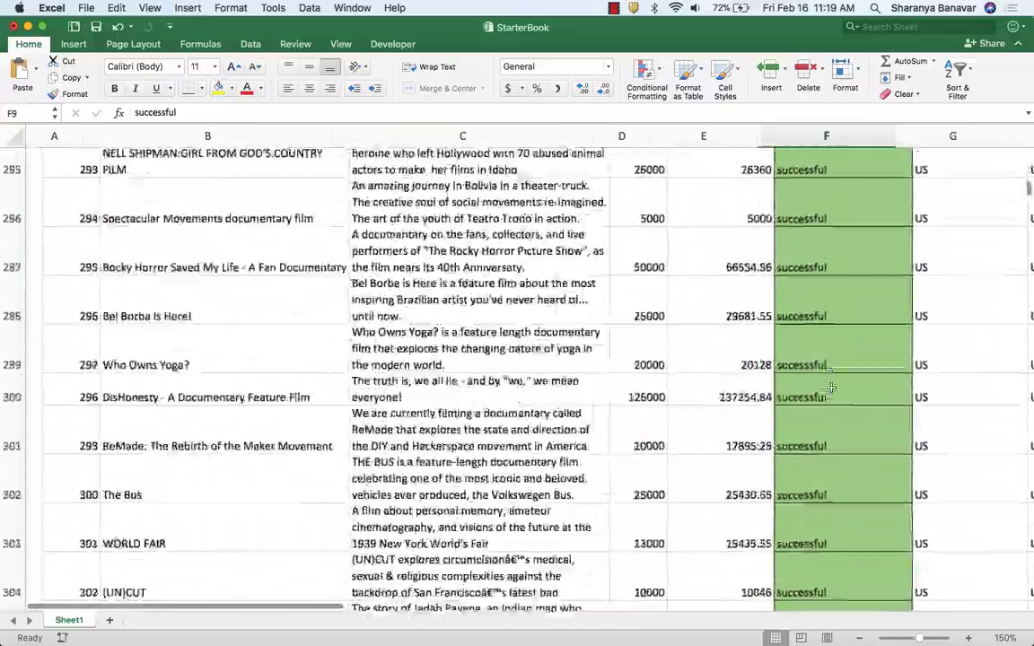
{"action": "scroll", "coordinate": [831, 387], "scroll_direction": "down", "scroll_amount": 20}
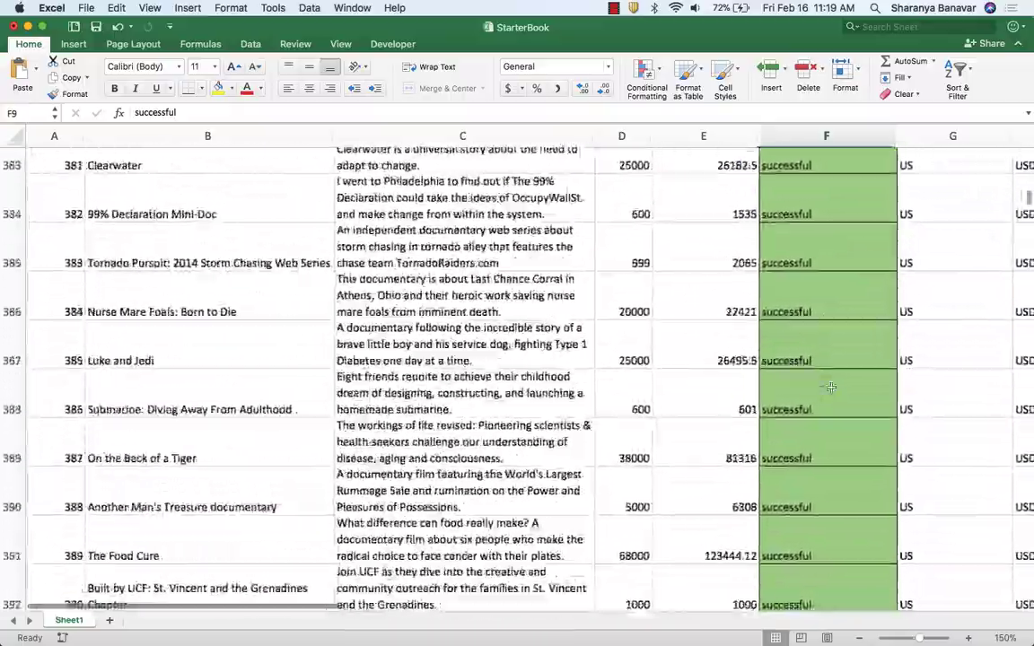
{"action": "scroll", "coordinate": [831, 387], "scroll_direction": "down", "scroll_amount": 20}
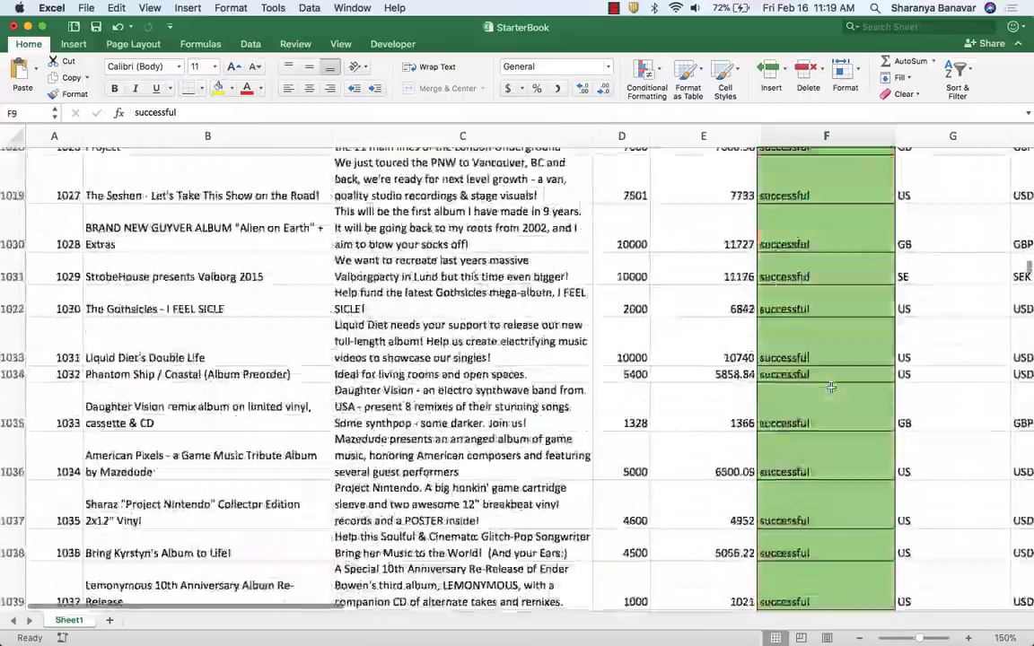
{"action": "scroll", "coordinate": [831, 387], "scroll_direction": "down", "scroll_amount": 20}
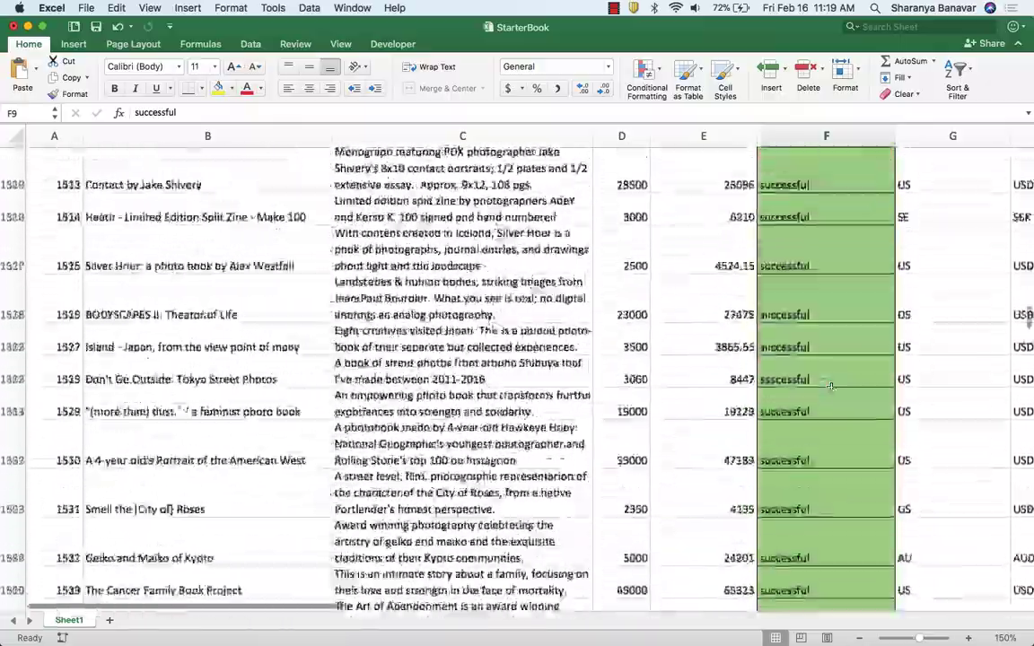
{"action": "scroll", "coordinate": [832, 386], "scroll_direction": "down", "scroll_amount": 20}
{"action": "scroll", "coordinate": [832, 387], "scroll_direction": "up", "scroll_amount": 10}
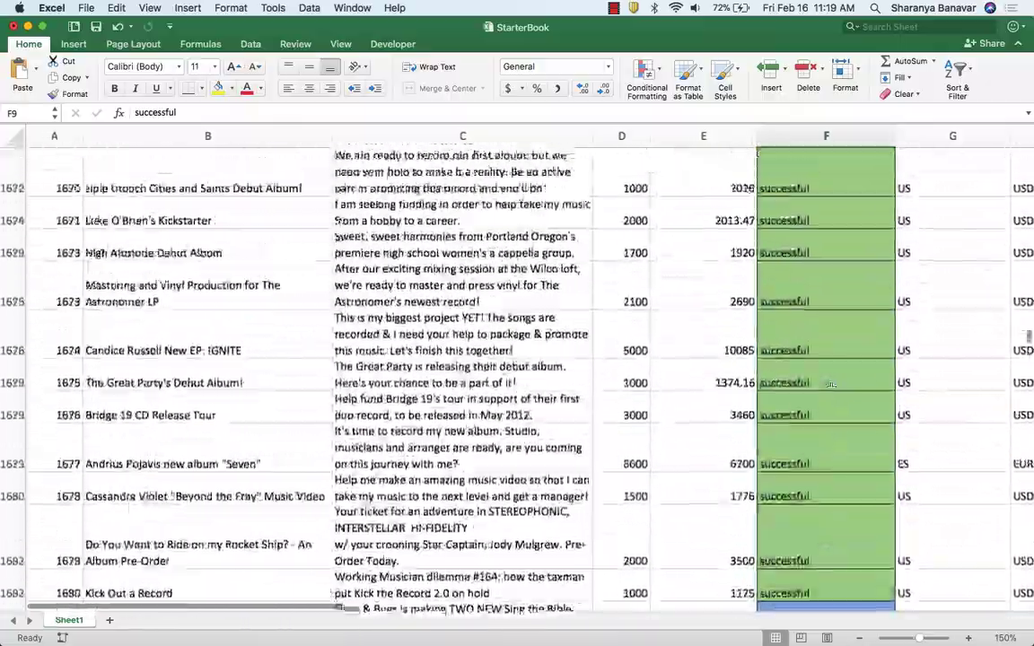
{"action": "scroll", "coordinate": [831, 384], "scroll_direction": "up", "scroll_amount": 15}
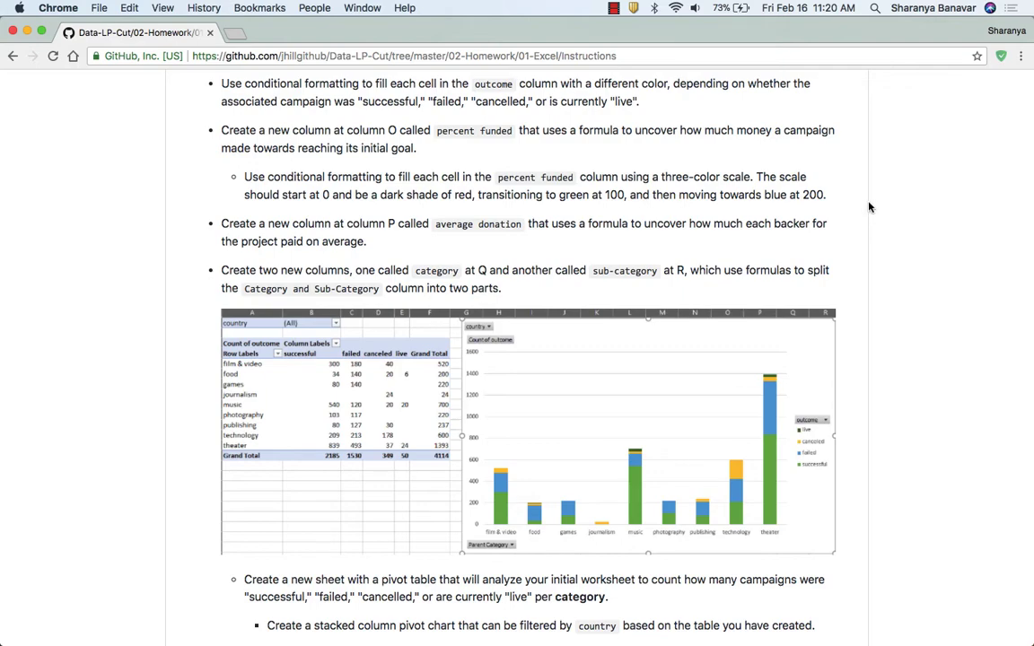
Switch back to Excel, enter the header "Percent Funded" in cell O1, and widen column O to fit it.
{"action": "key", "text": "super+Tab"}
{"action": "scroll", "coordinate": [837, 202], "scroll_direction": "right", "scroll_amount": 10}
{"action": "scroll", "coordinate": [673, 179], "scroll_direction": "left", "scroll_amount": 5}
{"action": "left_click", "coordinate": [509, 157]}
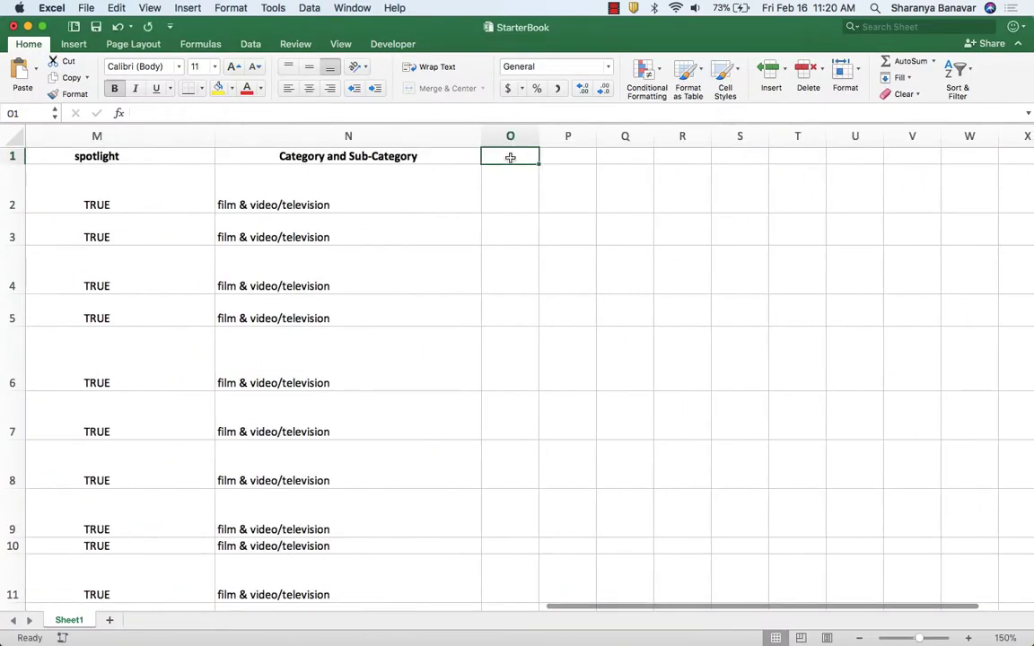
{"action": "type", "text": "Percent Funded"}
{"action": "key", "text": "Return"}
{"action": "left_click_drag", "start_coordinate": [539, 135], "coordinate": [595, 136]}
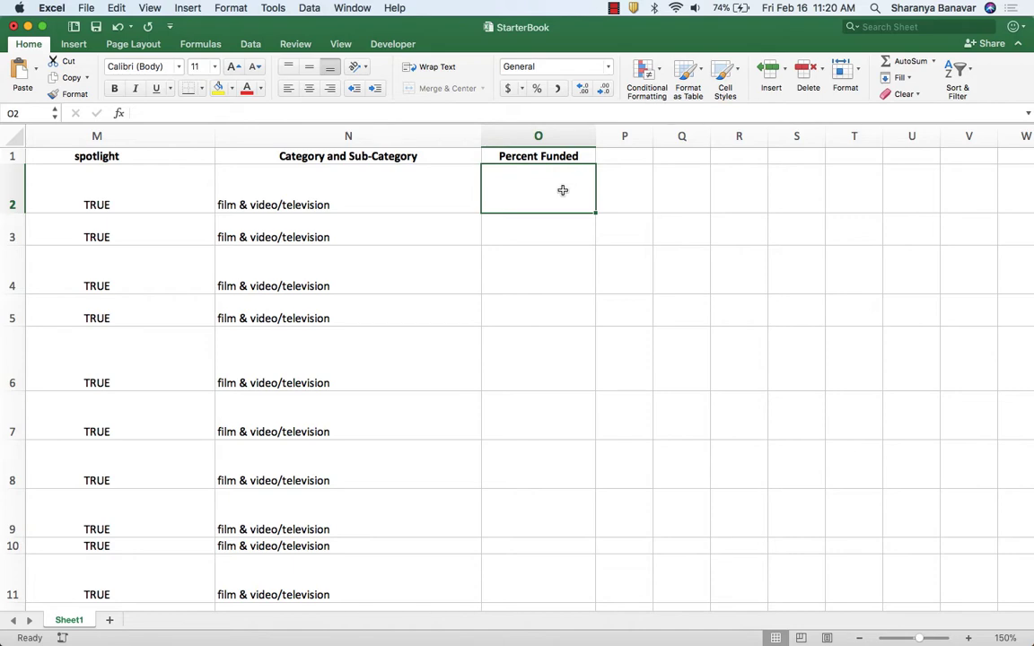
Enter the formula =E2/D2 in cell O2 to divide the pledged amount by the goal.
{"action": "type", "text": "="}
{"action": "scroll", "coordinate": [489, 204], "scroll_direction": "left", "scroll_amount": 10}
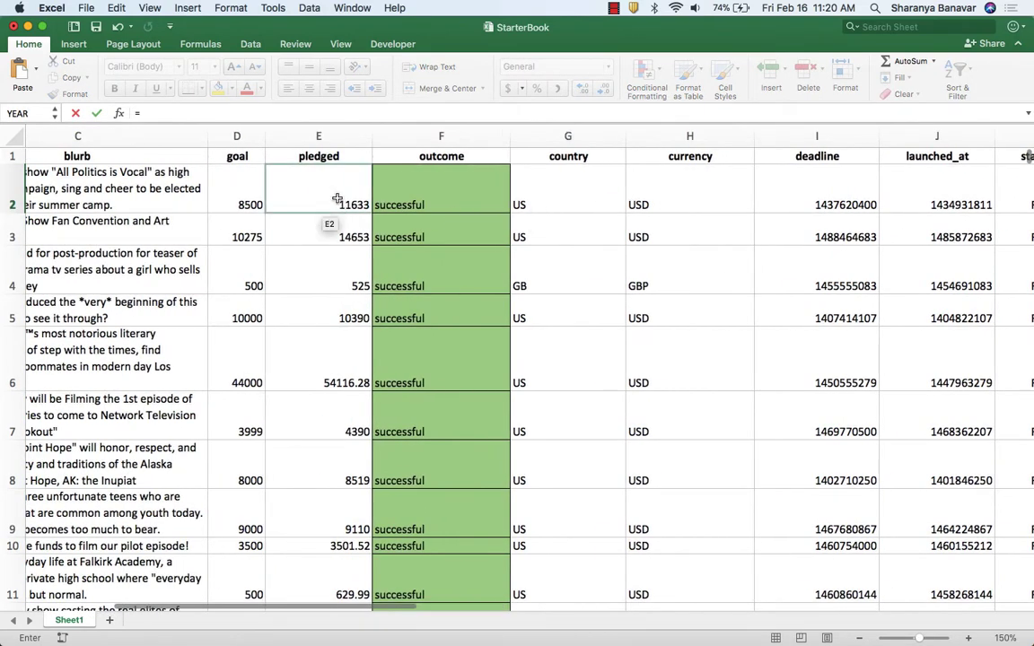
{"action": "left_click", "coordinate": [338, 198]}
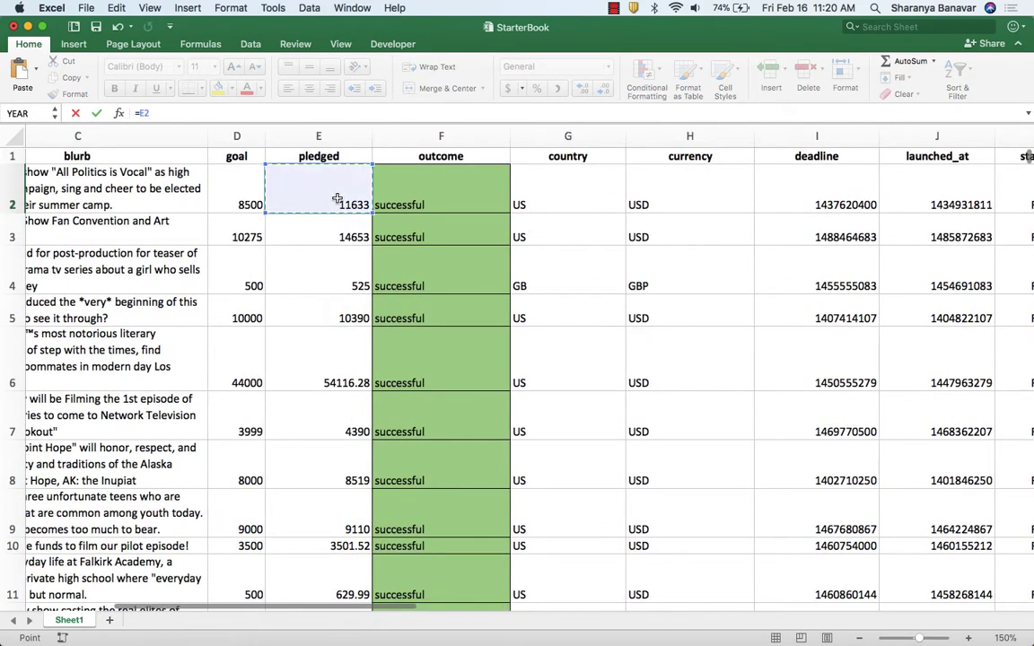
{"action": "left_click", "coordinate": [228, 176]}
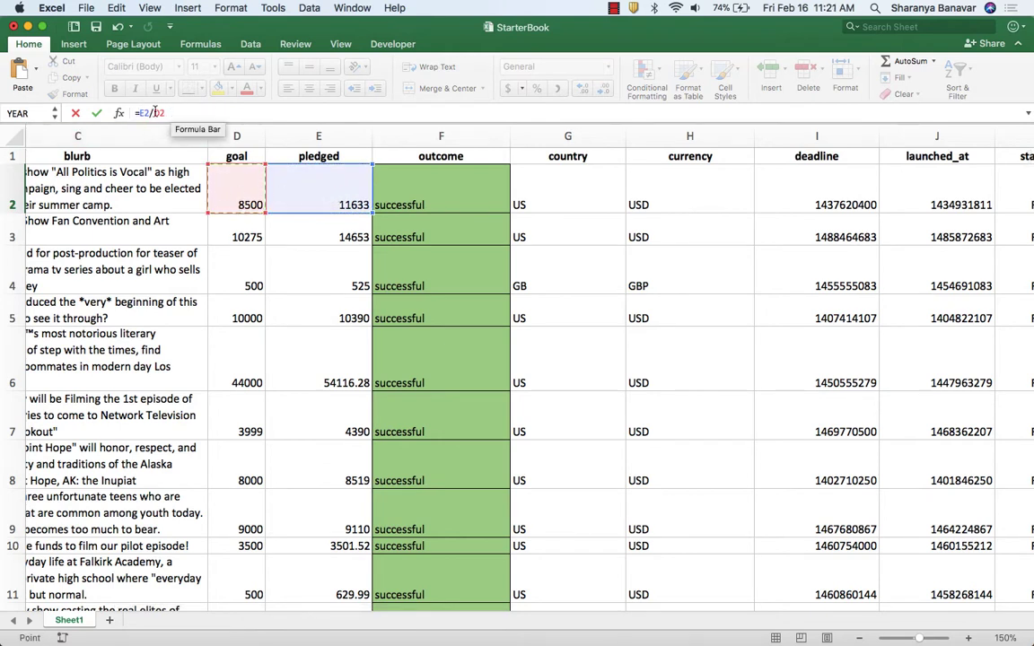
{"action": "key", "text": "Return"}
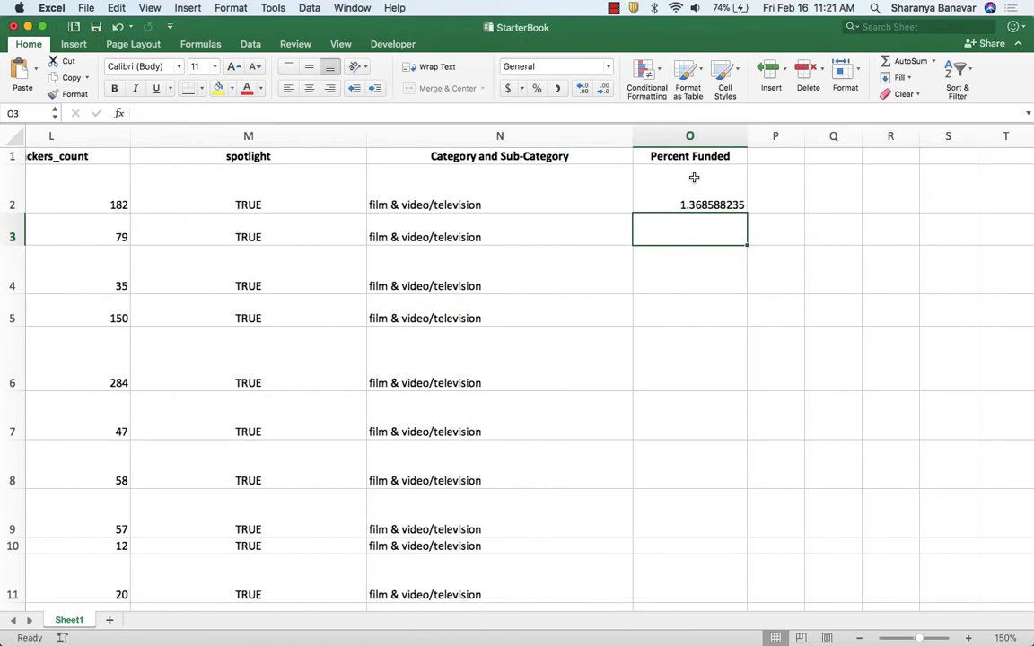
Change the formula in cell O2 to =ROUND(E2/D2 * 100, 0) for a whole-number percentage.
{"action": "left_click", "coordinate": [650, 201]}
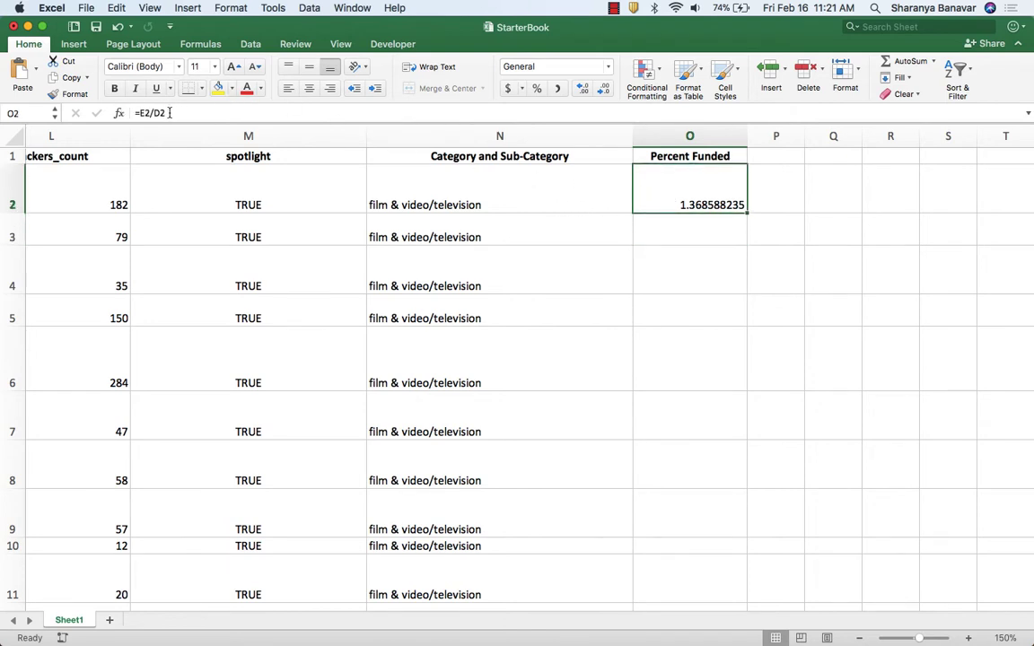
{"action": "type", "text": "=ROUND(E2/D2 * 100, 0)"}
{"action": "key", "text": "Return"}
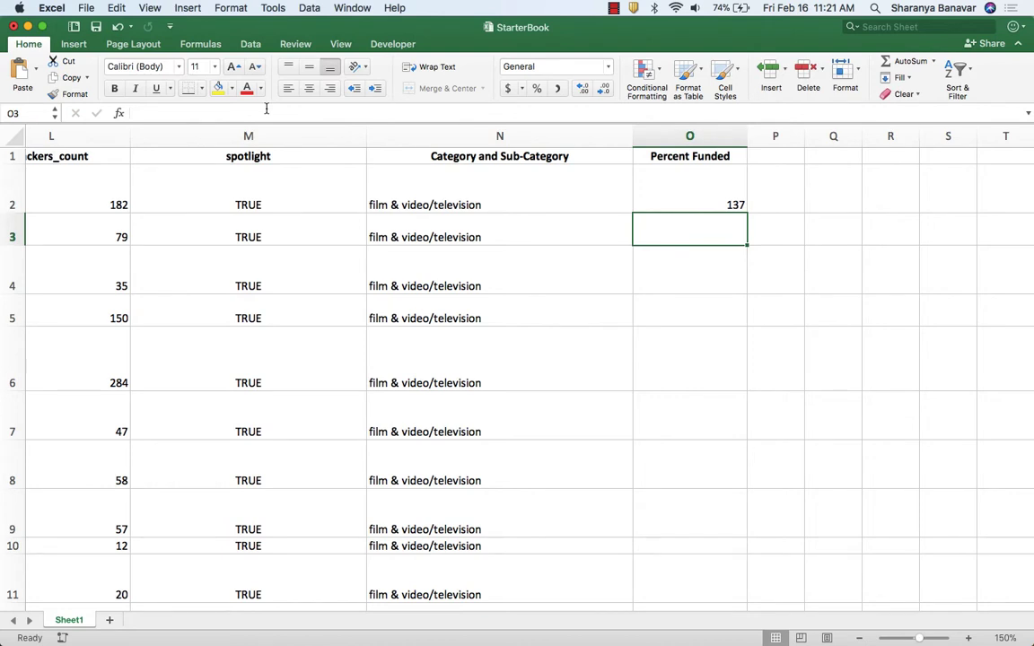
Fill the Percent Funded formula from O2 down through all data rows, and check the next requirement in Chrome's assignment instructions.
{"action": "left_click", "coordinate": [720, 185]}
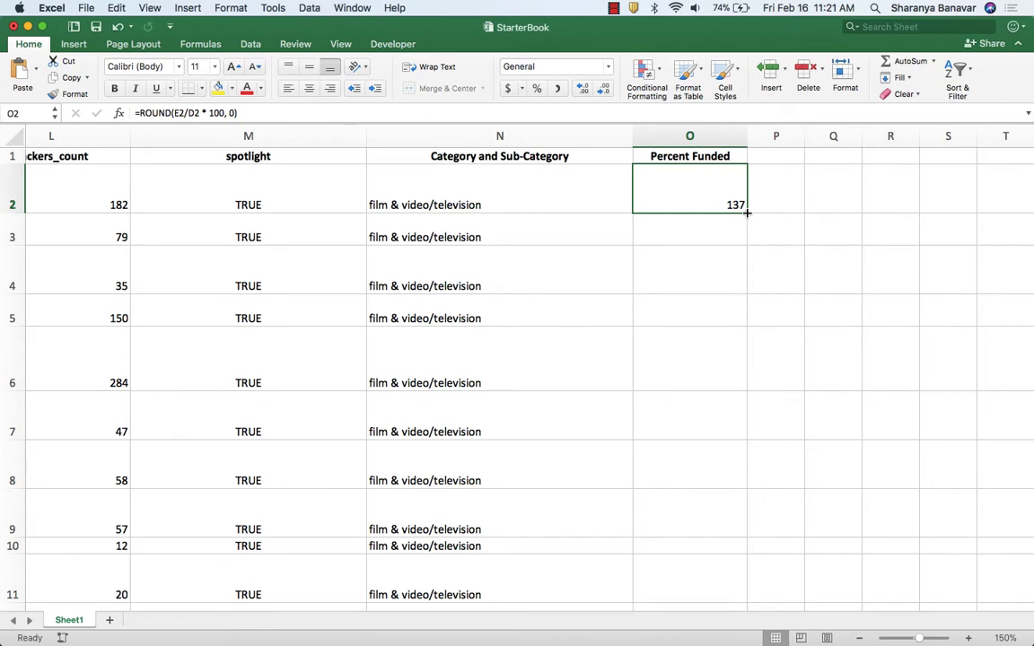
{"action": "double_click", "coordinate": [747, 212]}
{"action": "scroll", "coordinate": [720, 226], "scroll_direction": "down", "scroll_amount": 10}
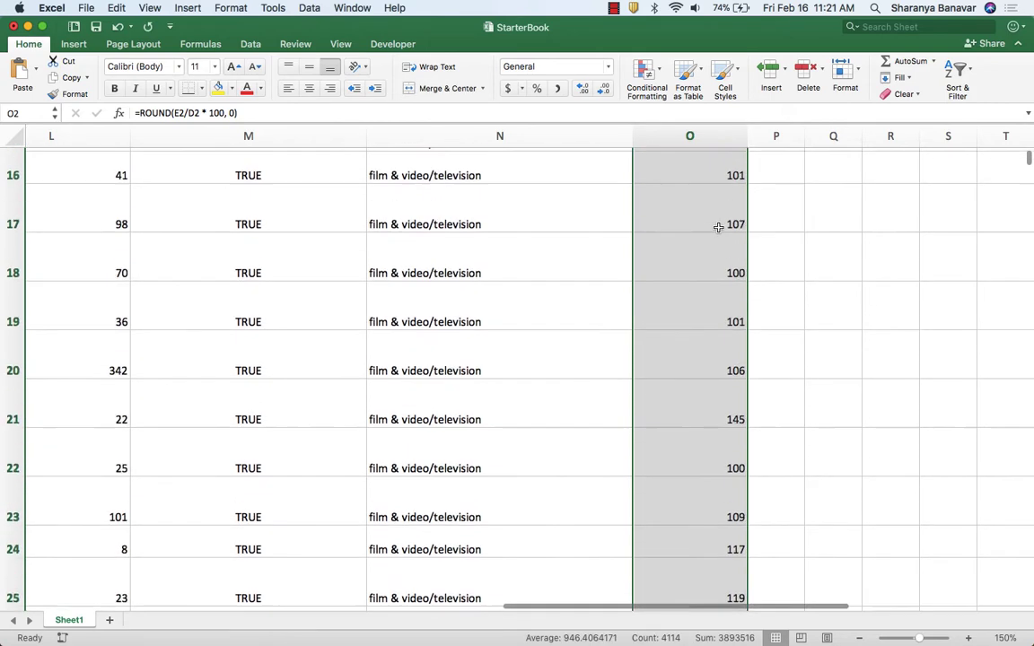
{"action": "scroll", "coordinate": [718, 226], "scroll_direction": "down", "scroll_amount": 5}
{"action": "scroll", "coordinate": [715, 229], "scroll_direction": "up", "scroll_amount": 12}
{"action": "key", "text": "super+Tab"}
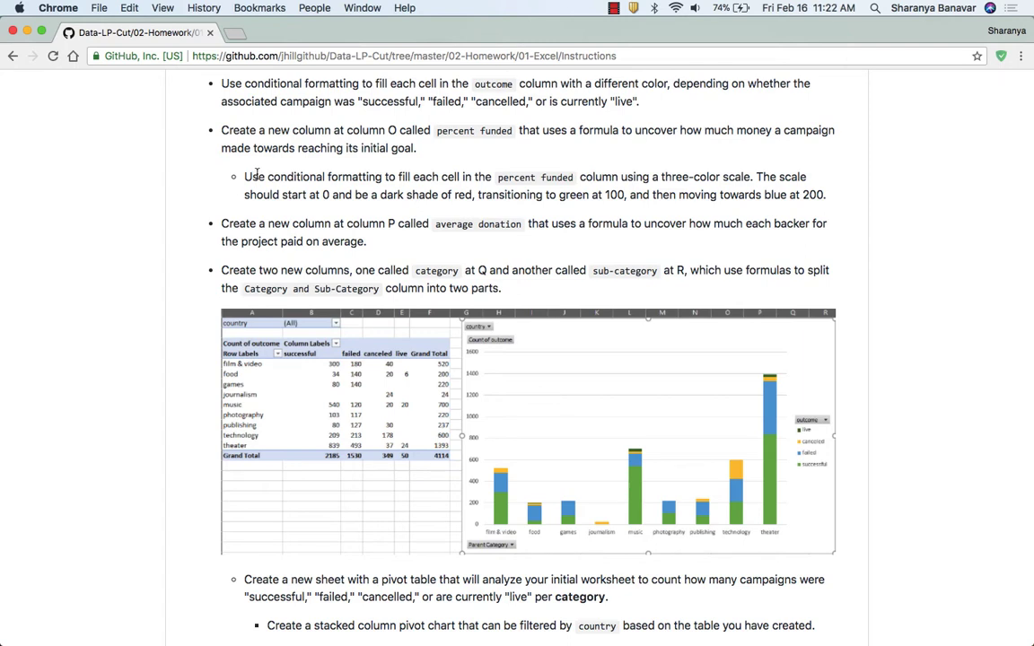
{"action": "key", "text": "super+Tab"}
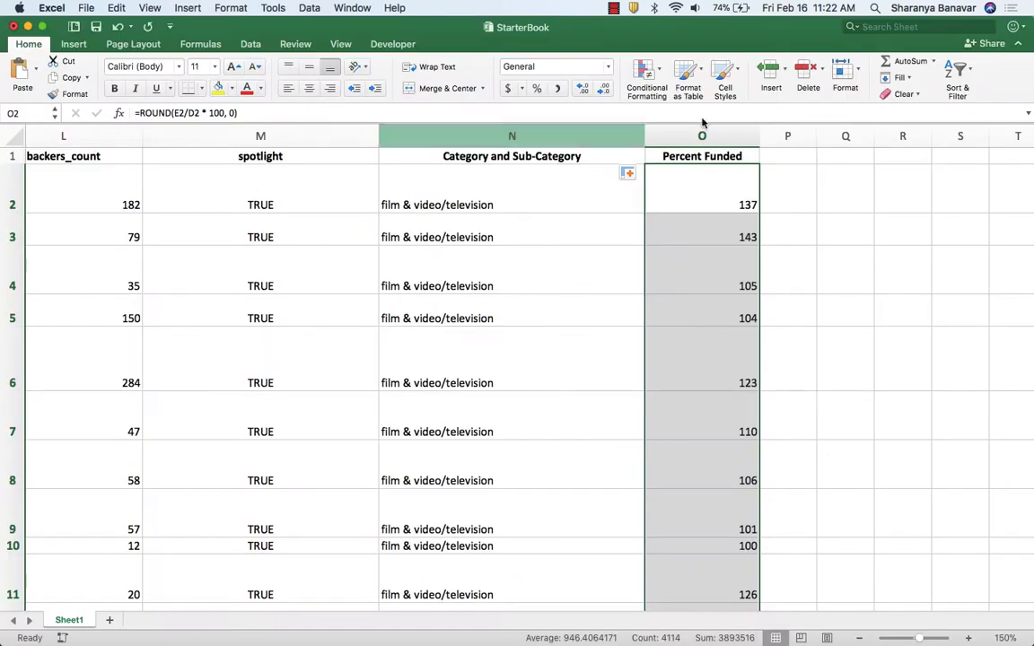
Create a new conditional formatting rule for the whole Percent Funded column using the 3-Color Scale style.
{"action": "left_click", "coordinate": [713, 135]}
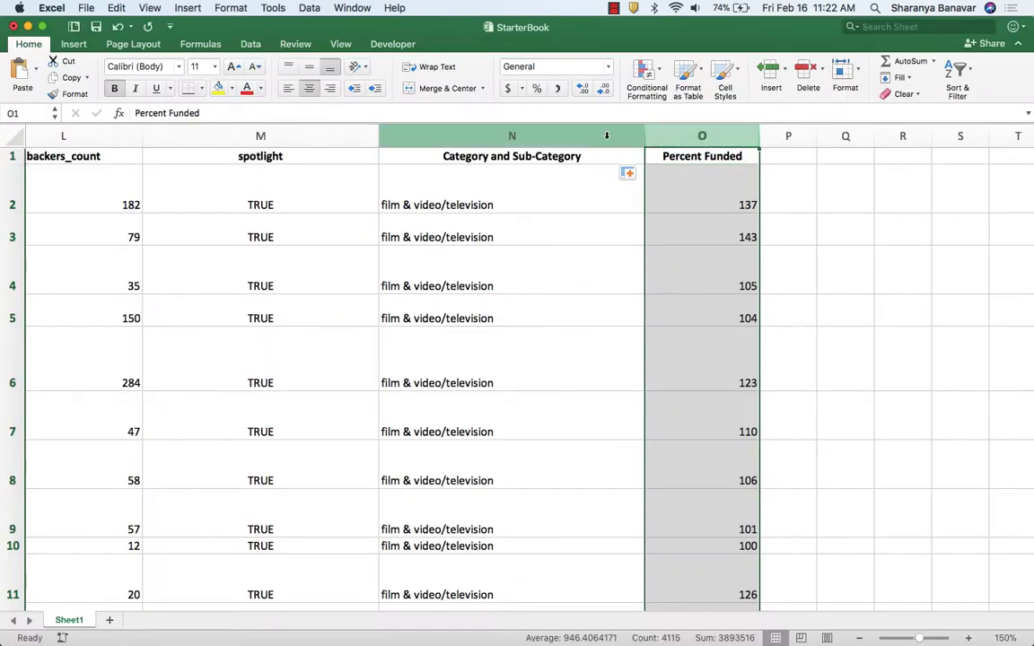
{"action": "left_click", "coordinate": [645, 71]}
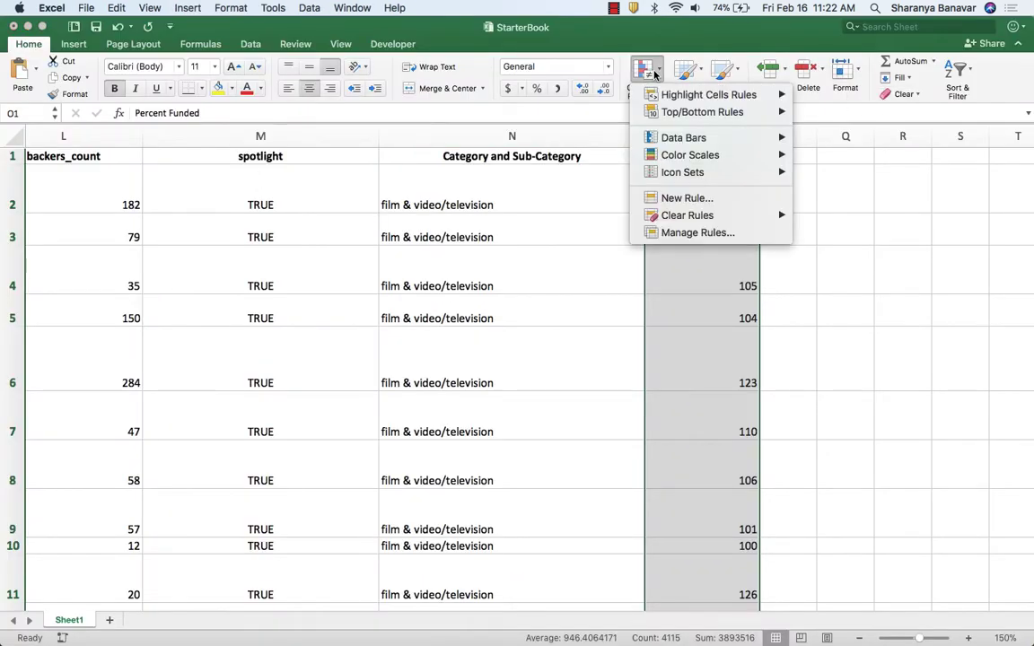
{"action": "left_click", "coordinate": [709, 232]}
{"action": "left_click", "coordinate": [285, 316]}
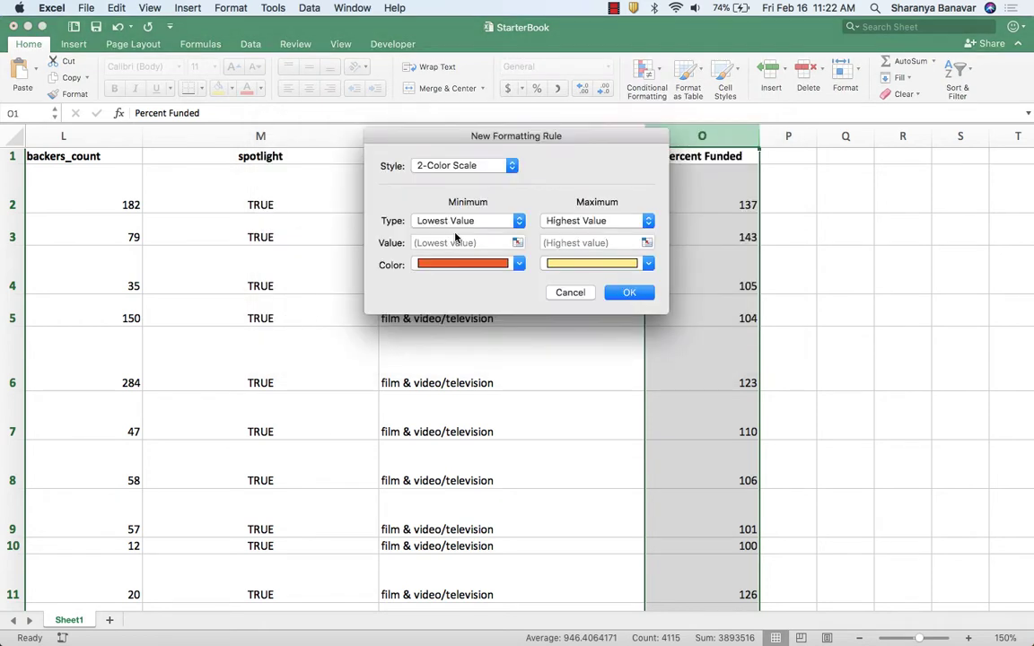
{"action": "left_click", "coordinate": [454, 165]}
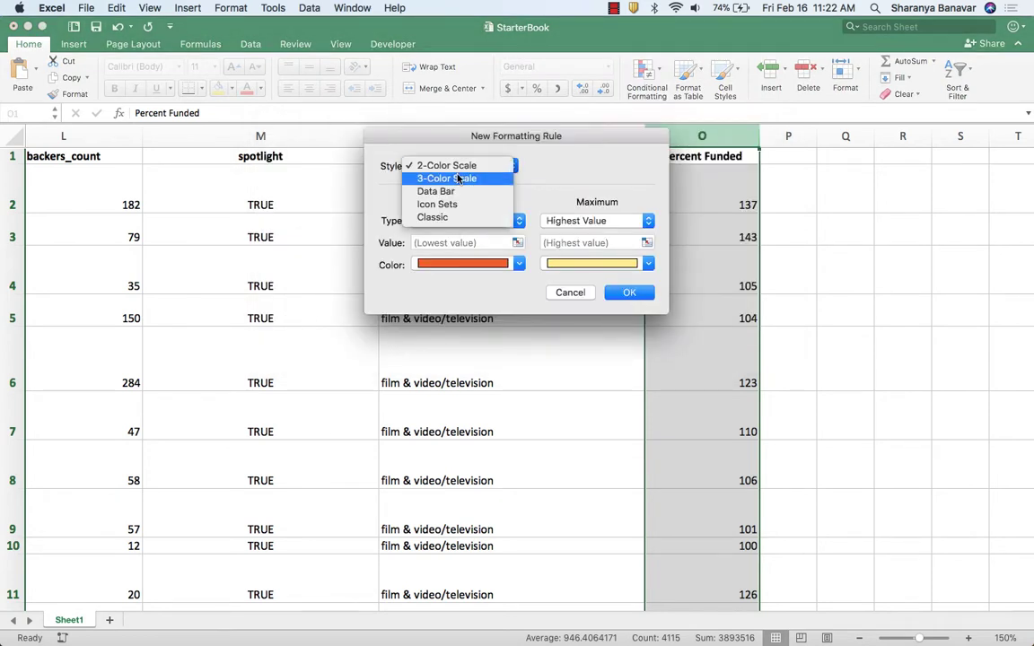
{"action": "left_click", "coordinate": [446, 178]}
Define the color scale's minimum, midpoint and maximum as Number types with the values 0, 100 and 200.
{"action": "left_click", "coordinate": [468, 221]}
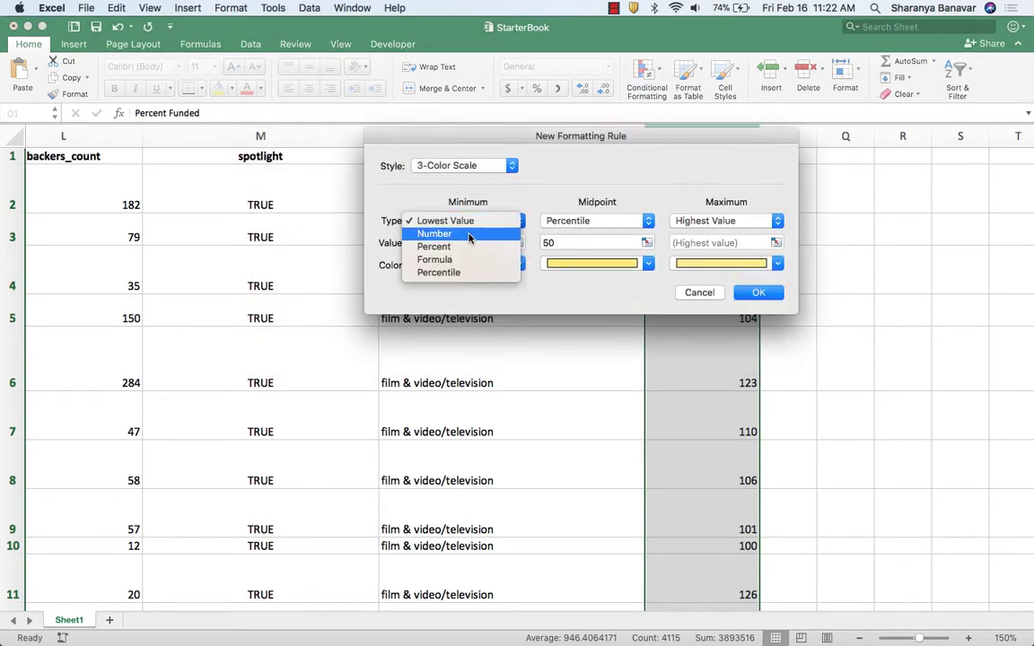
{"action": "left_click", "coordinate": [472, 234]}
{"action": "left_click", "coordinate": [570, 221]}
{"action": "left_click", "coordinate": [564, 183]}
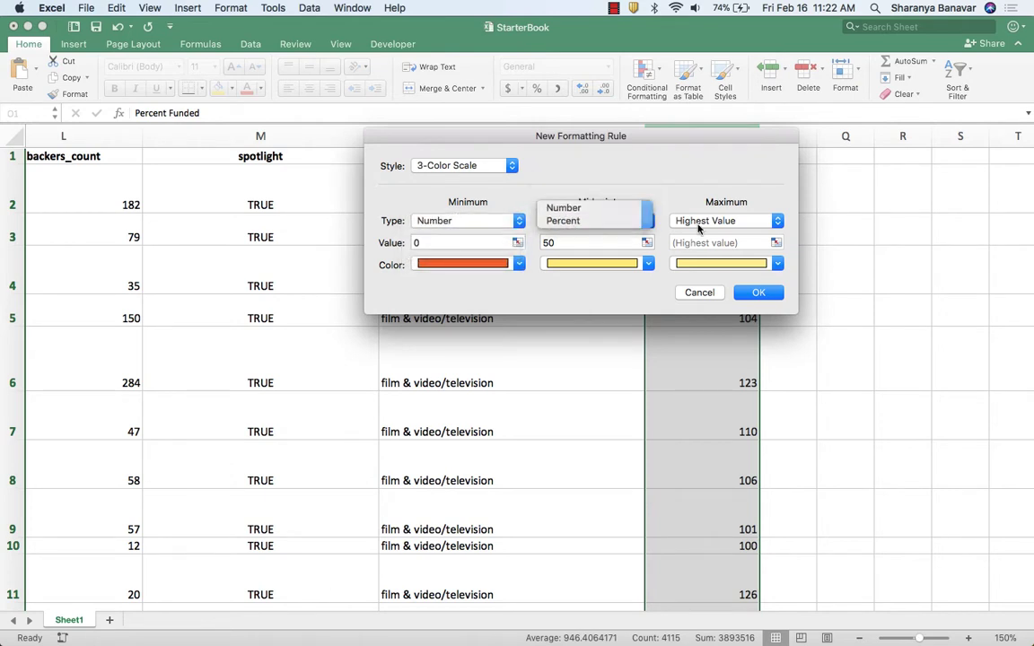
{"action": "left_click", "coordinate": [697, 221]}
{"action": "left_click", "coordinate": [699, 233]}
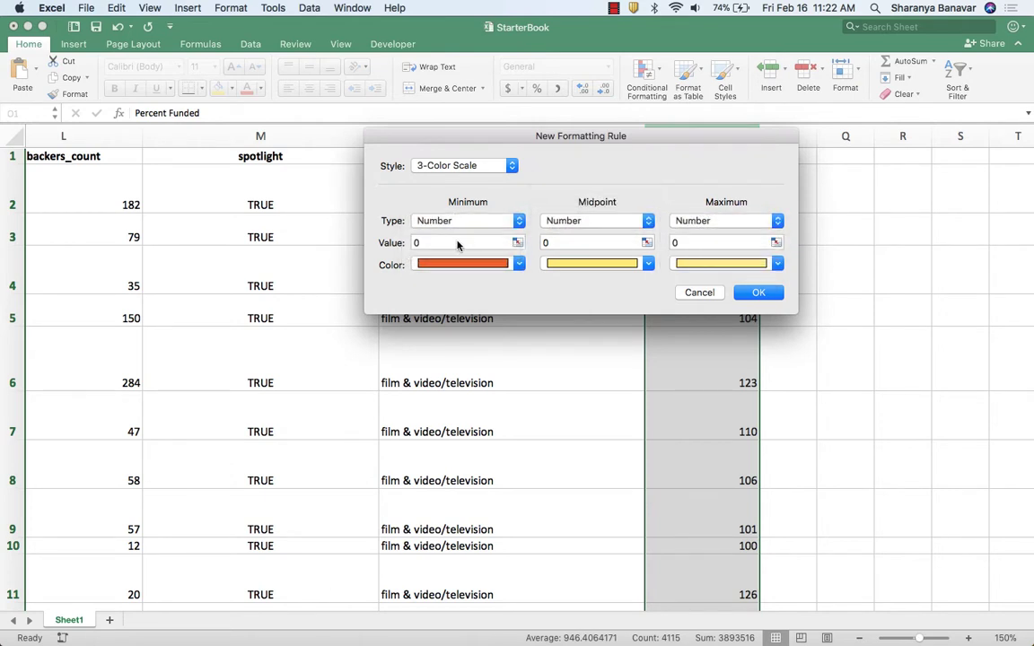
{"action": "left_click", "coordinate": [550, 243]}
{"action": "type", "text": "1"}
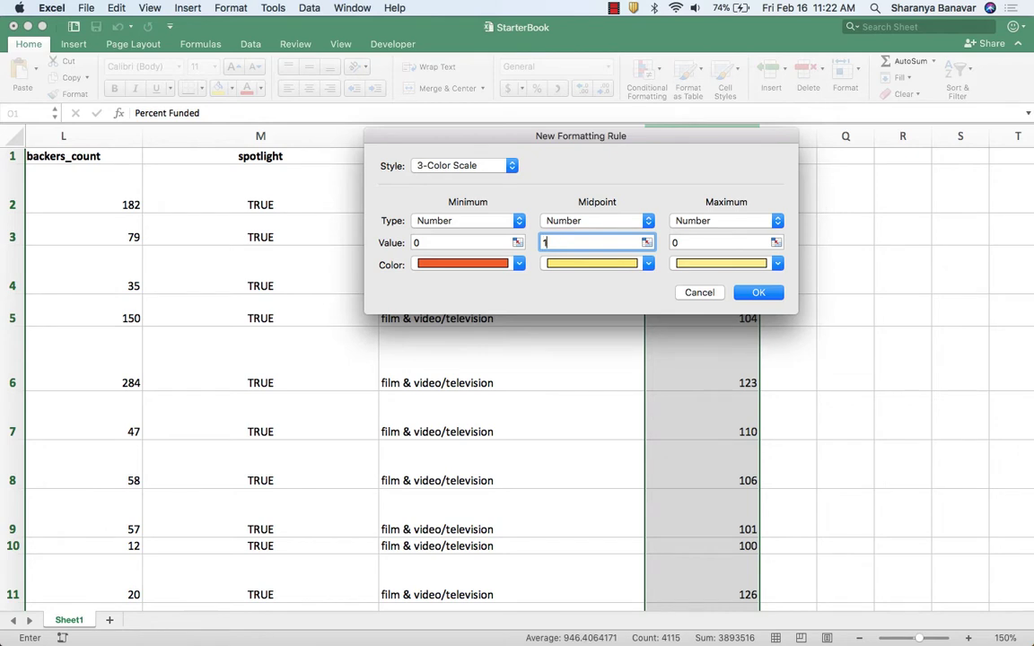
{"action": "type", "text": "00"}
{"action": "left_click", "coordinate": [687, 240]}
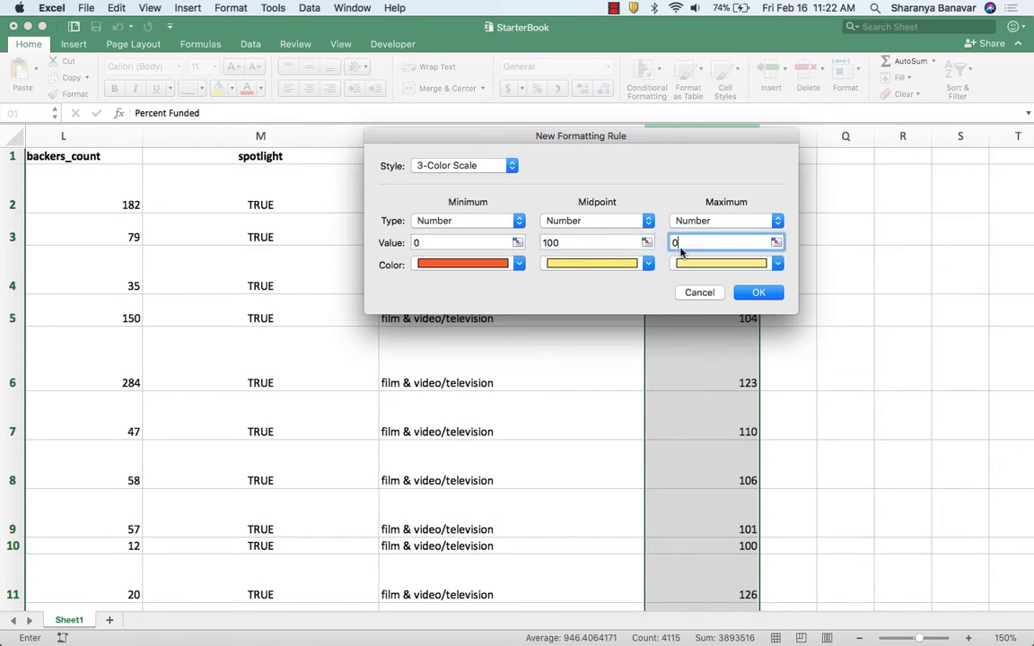
{"action": "type", "text": "200"}
Color the scale dark red at minimum, green at midpoint and blue at maximum, and apply the rule to column O.
{"action": "left_click", "coordinate": [458, 263]}
{"action": "left_click", "coordinate": [436, 398]}
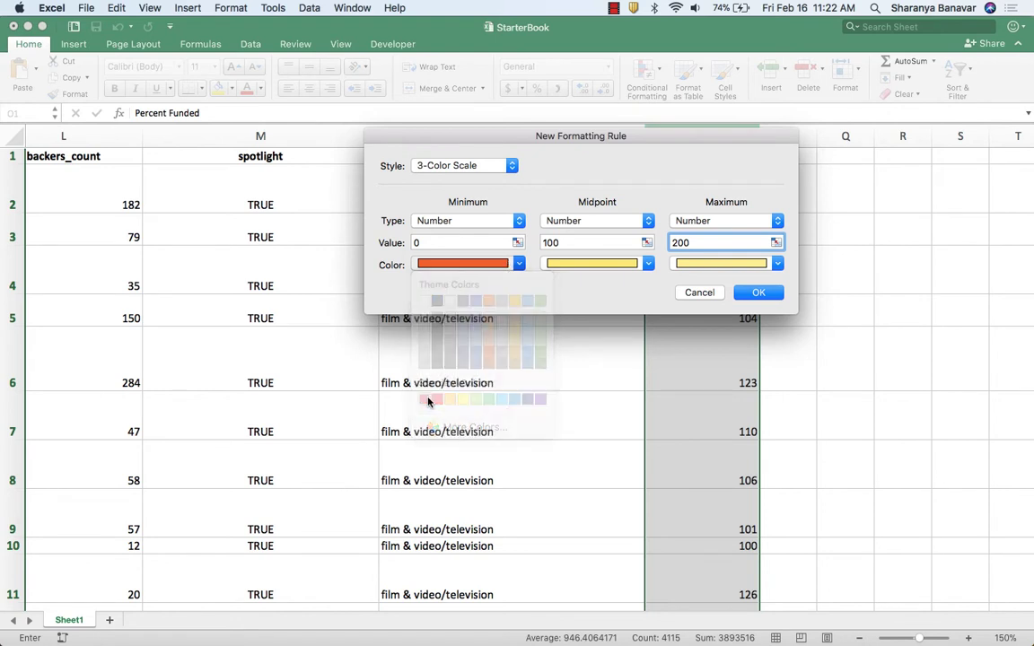
{"action": "left_click", "coordinate": [593, 263]}
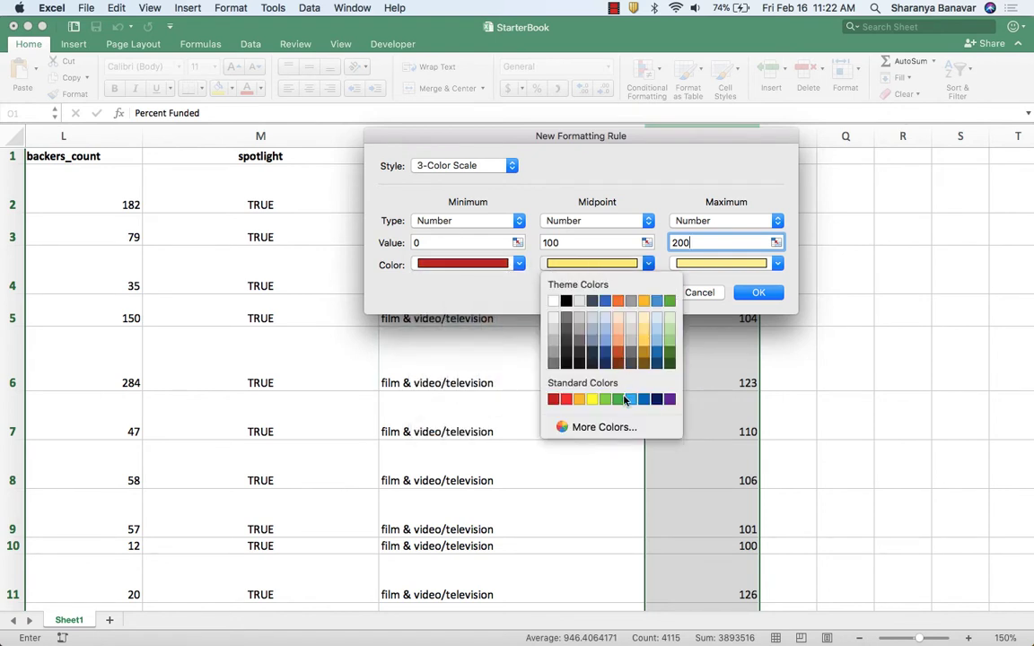
{"action": "left_click", "coordinate": [618, 399]}
{"action": "left_click", "coordinate": [721, 264]}
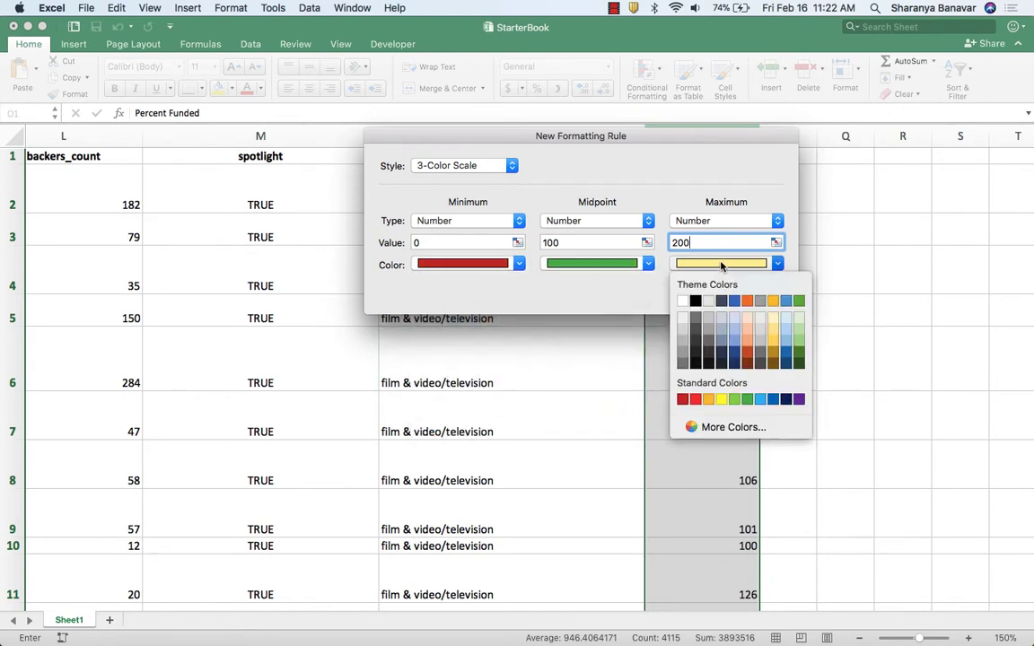
{"action": "left_click", "coordinate": [772, 398]}
{"action": "left_click", "coordinate": [757, 293]}
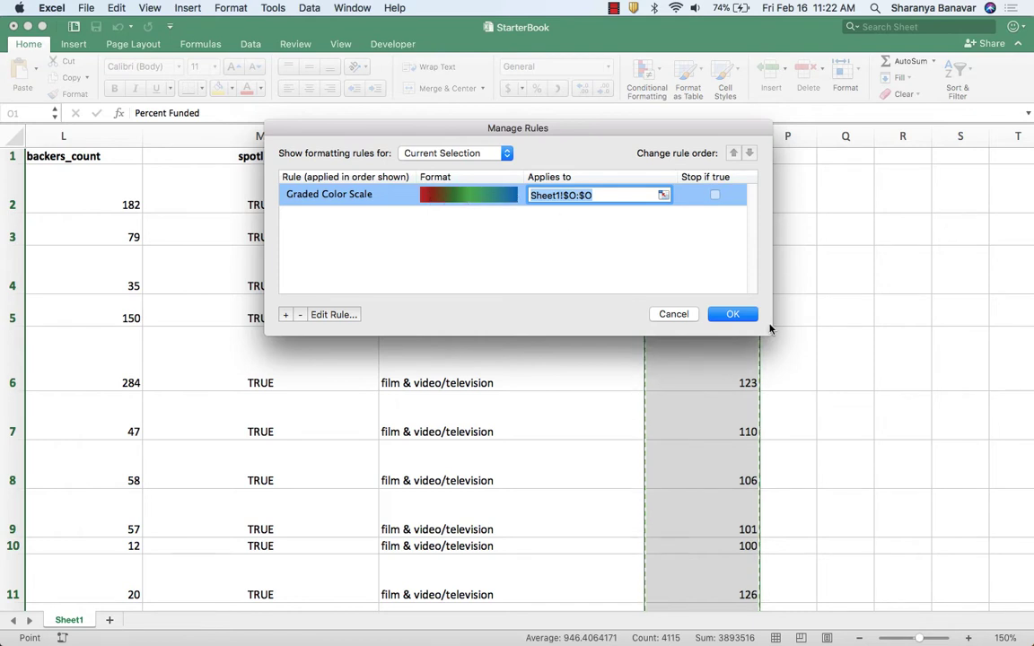
{"action": "left_click", "coordinate": [733, 314]}
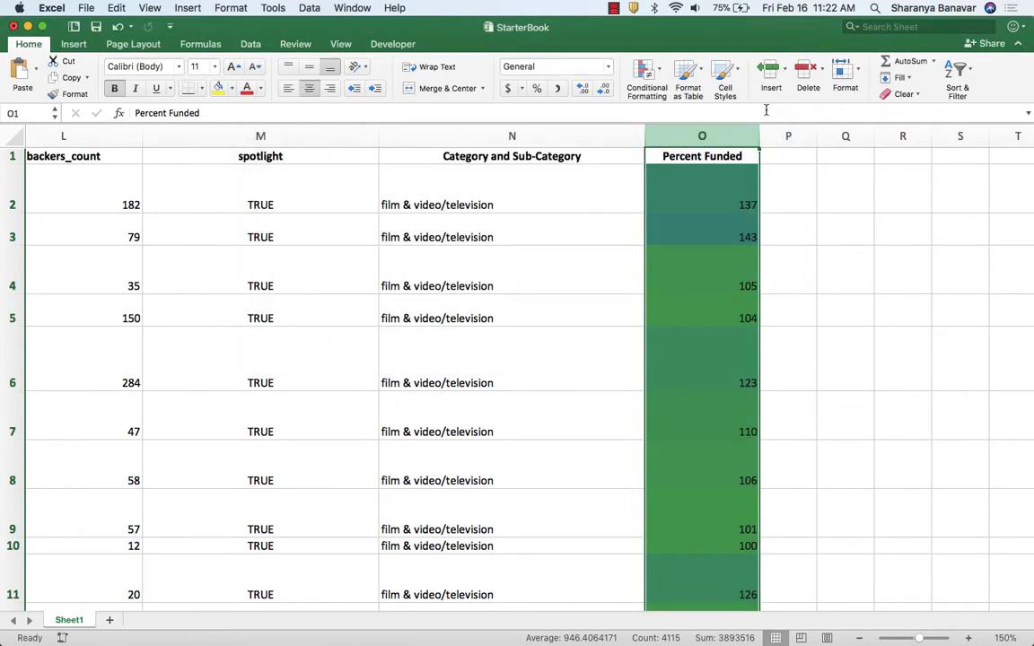
Look through the Percent Funded column to examine how the color scale shades different percentages.
{"action": "left_click", "coordinate": [727, 159]}
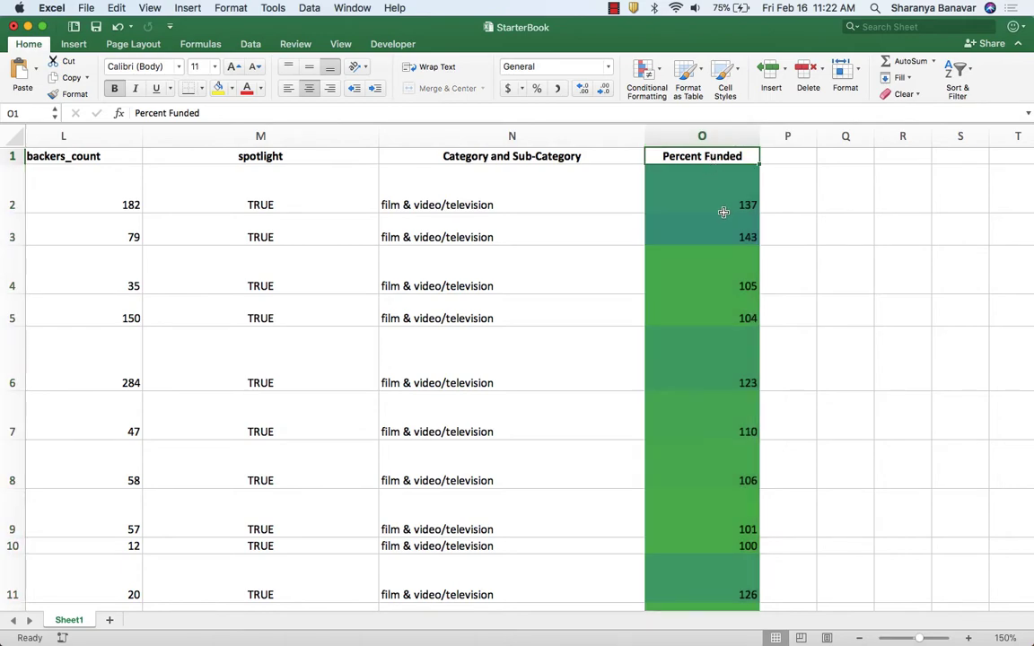
{"action": "scroll", "coordinate": [723, 212], "scroll_direction": "down", "scroll_amount": 15}
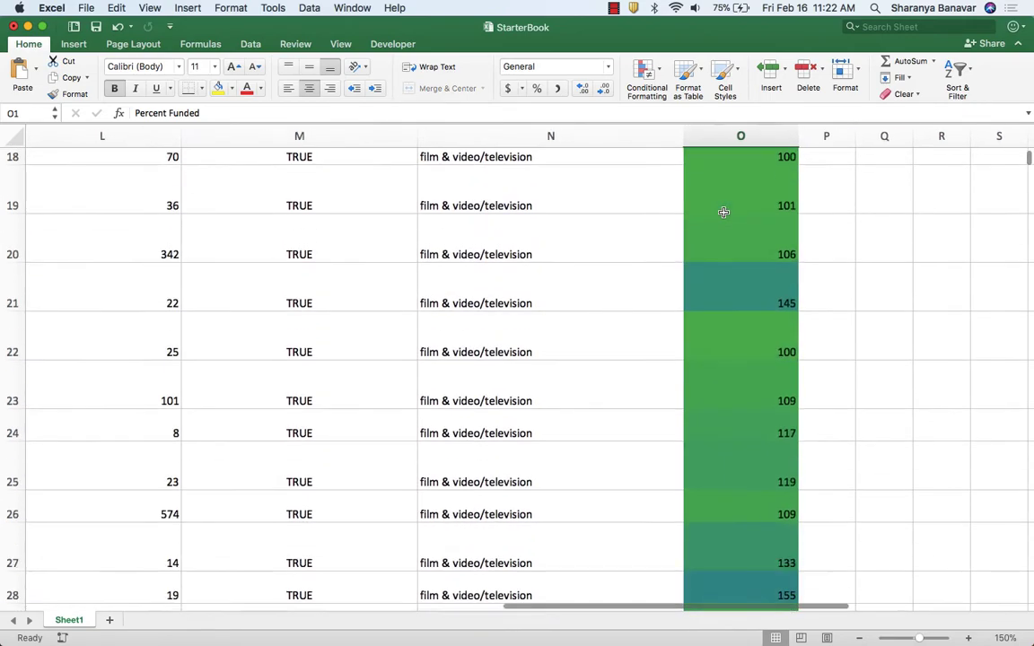
{"action": "scroll", "coordinate": [723, 212], "scroll_direction": "down", "scroll_amount": 15}
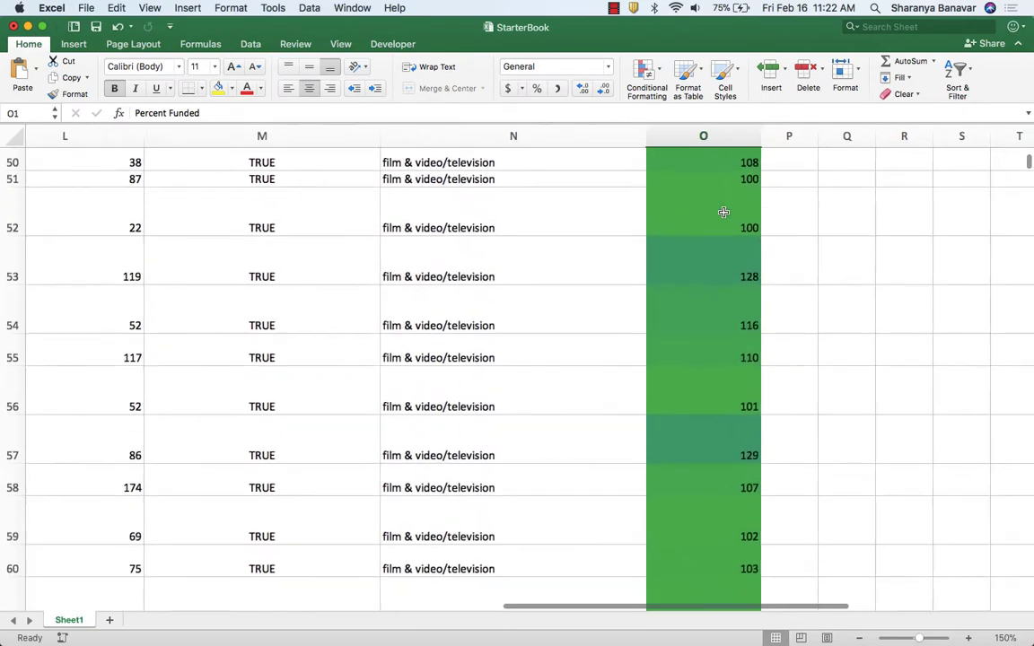
{"action": "scroll", "coordinate": [723, 212], "scroll_direction": "down", "scroll_amount": 6}
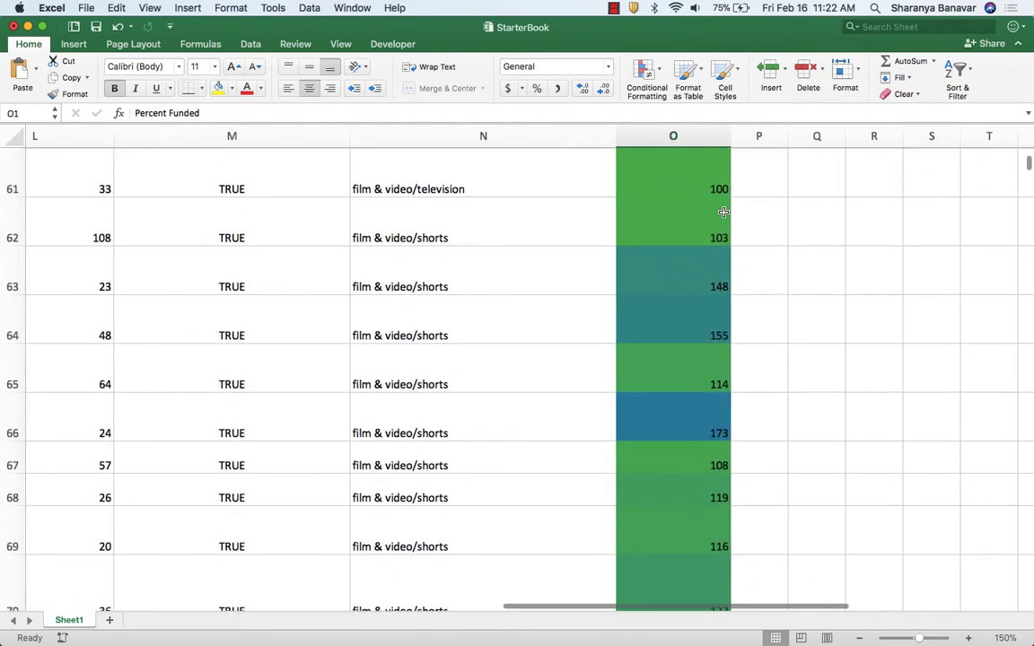
{"action": "scroll", "coordinate": [723, 212], "scroll_direction": "down", "scroll_amount": 10}
{"action": "scroll", "coordinate": [724, 211], "scroll_direction": "up", "scroll_amount": 3}
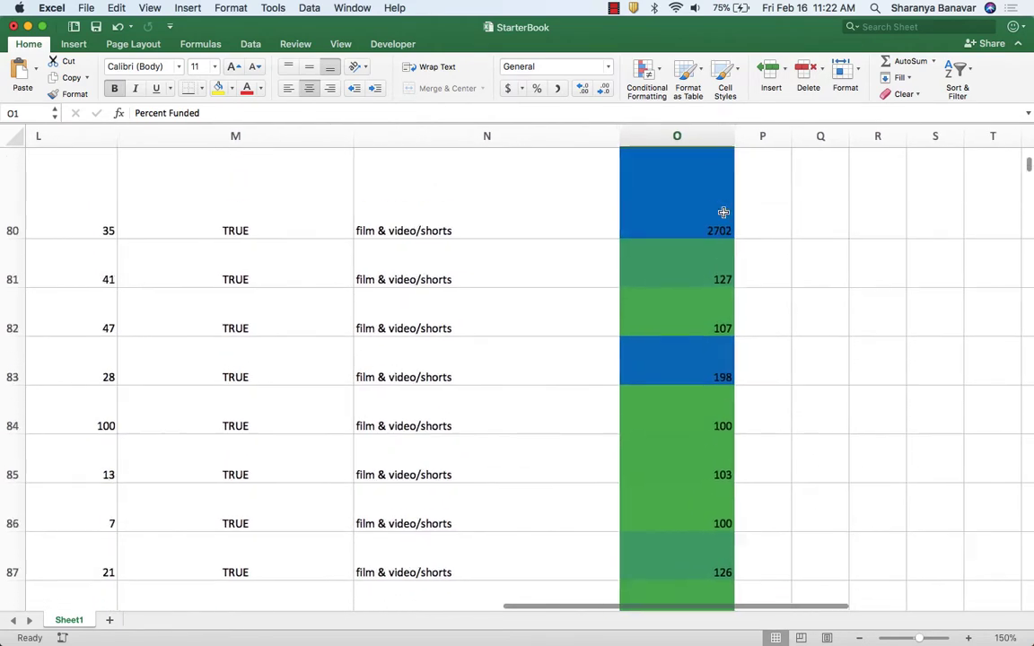
{"action": "scroll", "coordinate": [723, 212], "scroll_direction": "up", "scroll_amount": 3}
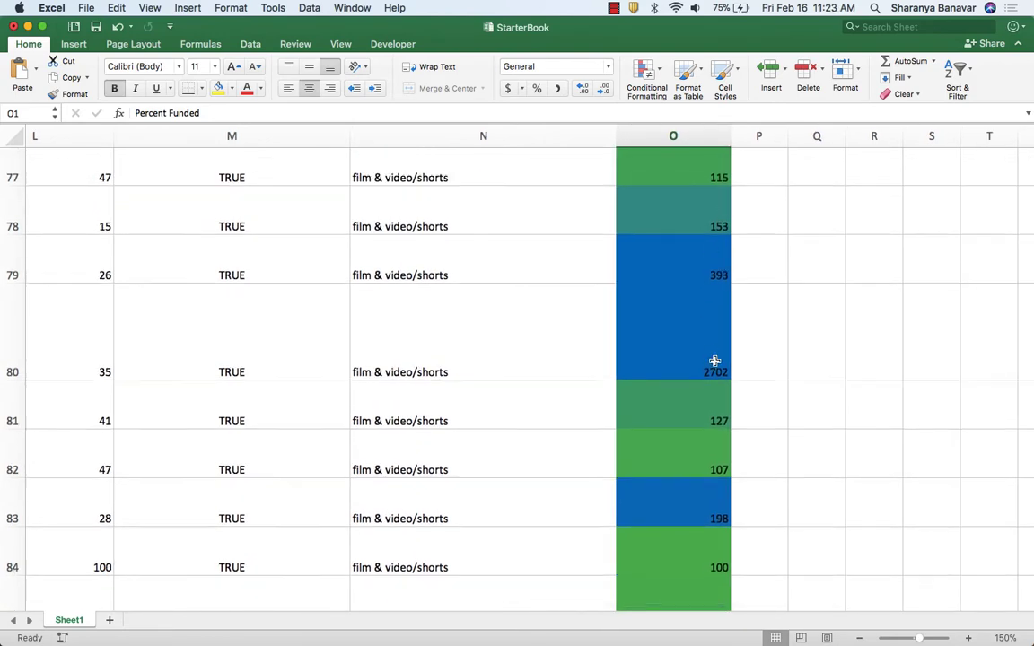
{"action": "scroll", "coordinate": [715, 361], "scroll_direction": "down", "scroll_amount": 5}
{"action": "scroll", "coordinate": [714, 360], "scroll_direction": "up", "scroll_amount": 5}
{"action": "scroll", "coordinate": [714, 361], "scroll_direction": "up", "scroll_amount": 1}
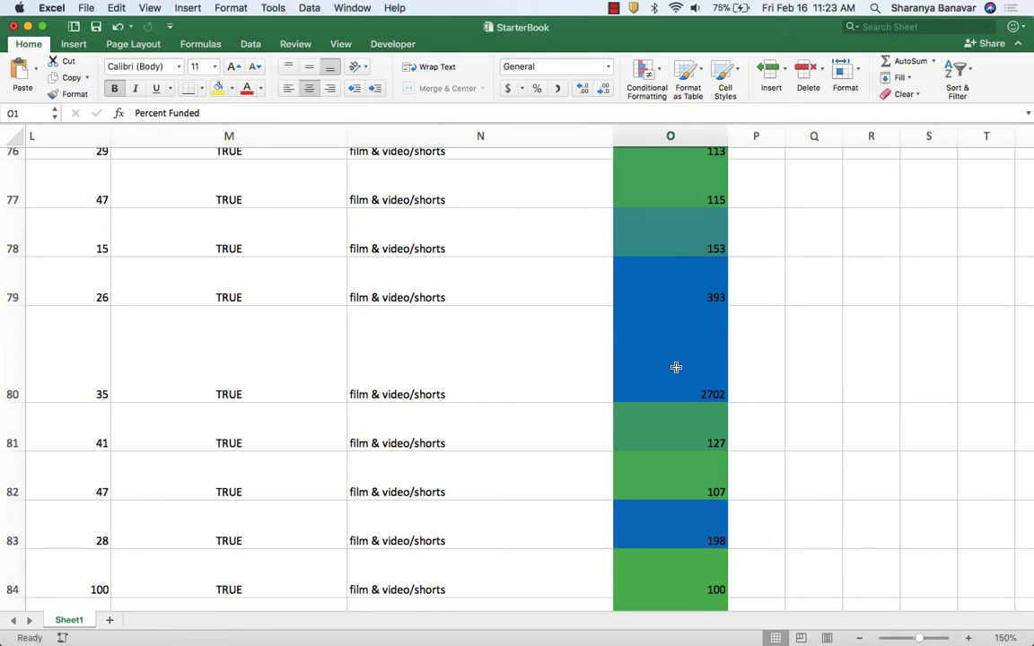
Check the next requirement in Chrome, then enter the centered header "Average Donation" in Excel cell P1 and widen column P to fit.
{"action": "key", "text": "super+Tab"}
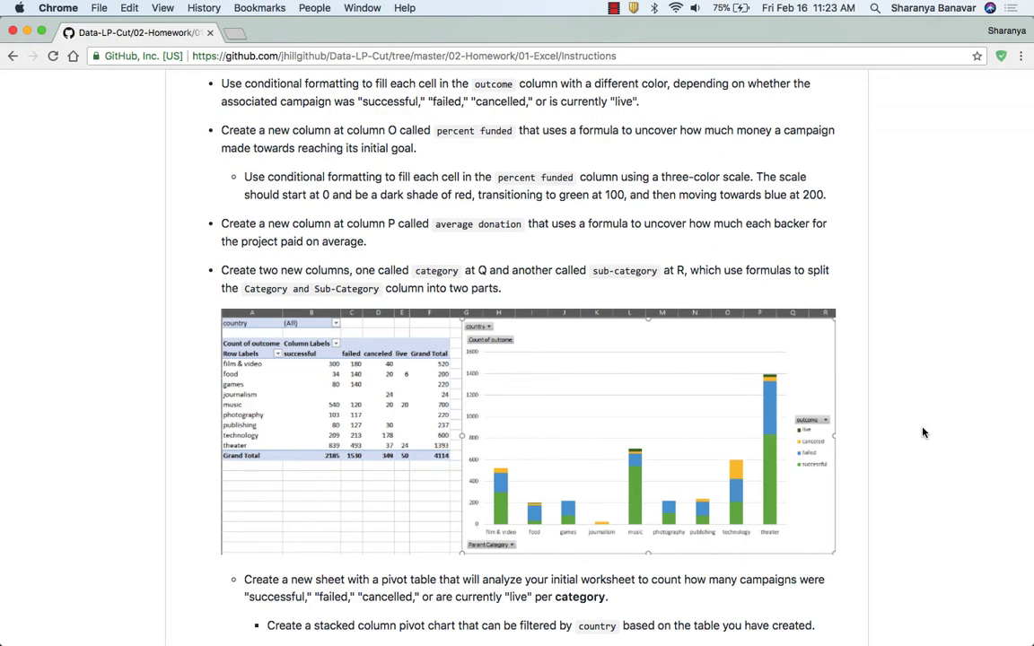
{"action": "scroll", "coordinate": [923, 432], "scroll_direction": "down", "scroll_amount": 1}
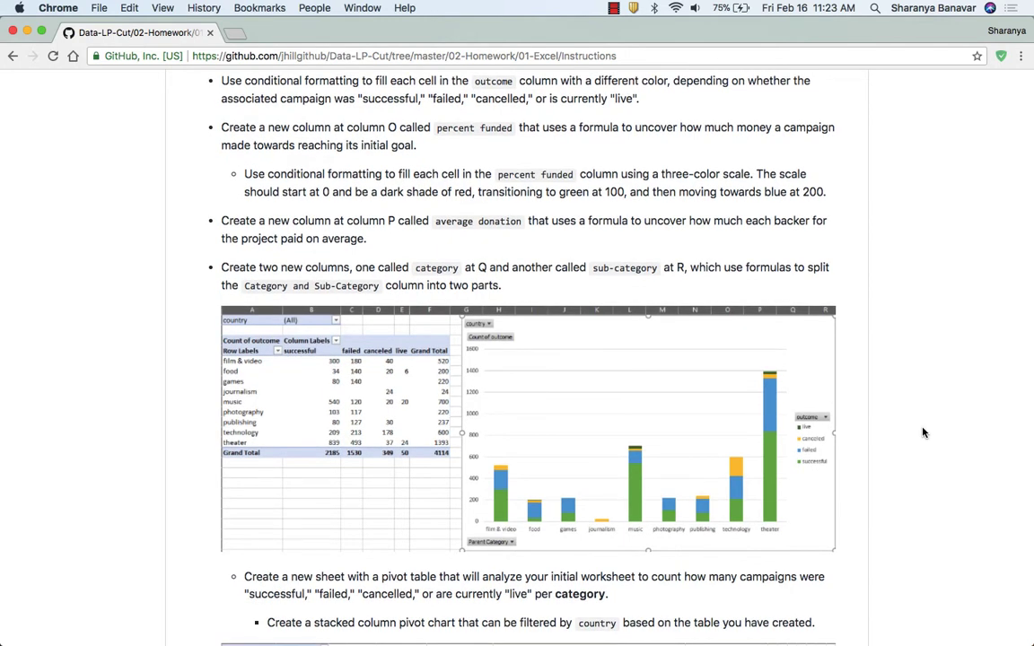
{"action": "key", "text": "super+Tab"}
{"action": "left_click", "coordinate": [795, 158]}
{"action": "left_click", "coordinate": [309, 87]}
{"action": "type", "text": "Average Donation"}
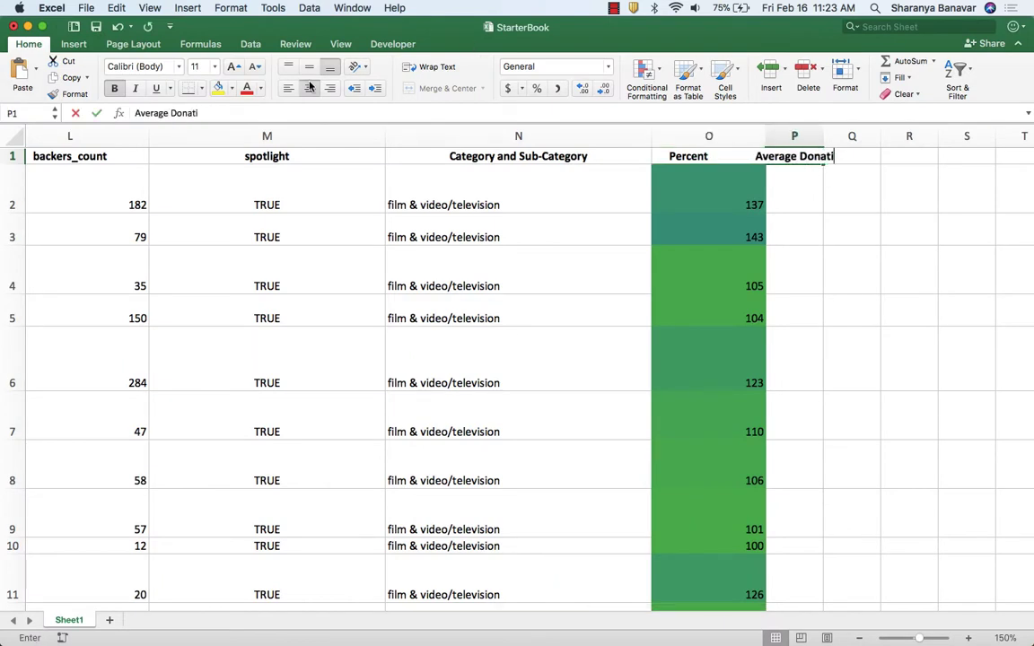
{"action": "key", "text": "Return"}
{"action": "left_click_drag", "start_coordinate": [823, 135], "coordinate": [884, 135]}
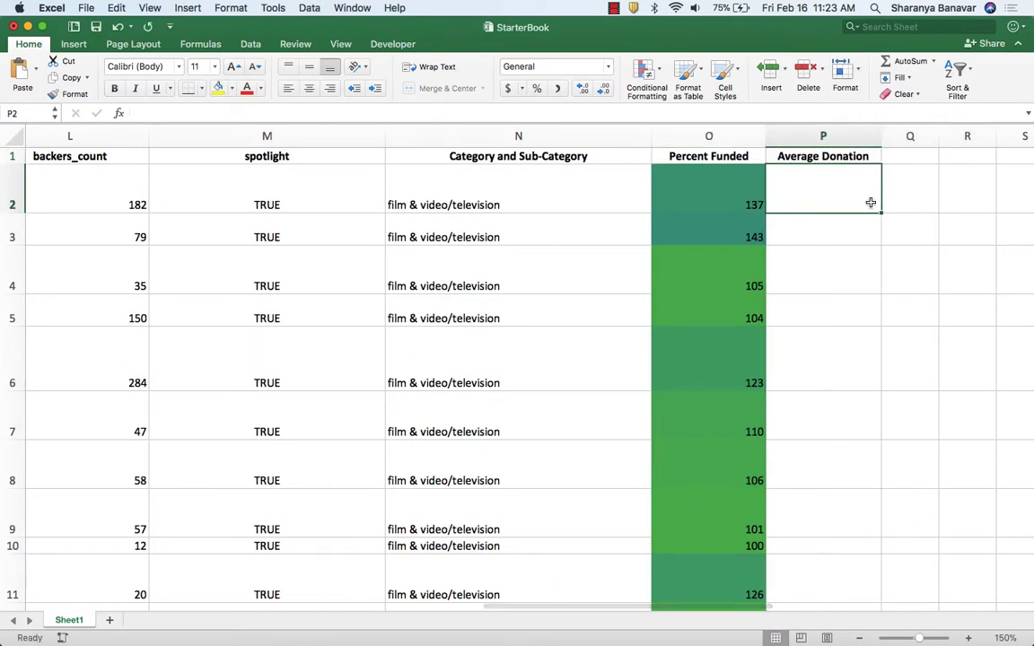
Enter the formula =E2/L2 in cell P2 to divide the pledged amount by the backers count.
{"action": "type", "text": "="}
{"action": "scroll", "coordinate": [379, 252], "scroll_direction": "left", "scroll_amount": 5}
{"action": "scroll", "coordinate": [395, 242], "scroll_direction": "left", "scroll_amount": 8}
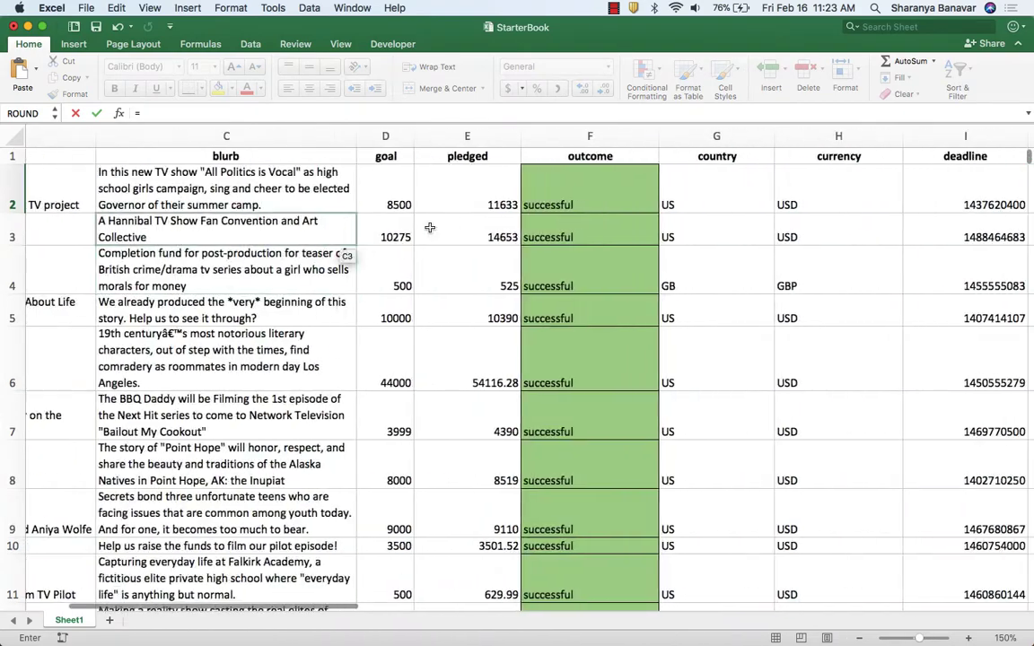
{"action": "left_click", "coordinate": [476, 199]}
{"action": "type", "text": "/"}
{"action": "scroll", "coordinate": [431, 206], "scroll_direction": "right", "scroll_amount": 8}
{"action": "left_click", "coordinate": [397, 198]}
{"action": "scroll", "coordinate": [329, 297], "scroll_direction": "right", "scroll_amount": 8}
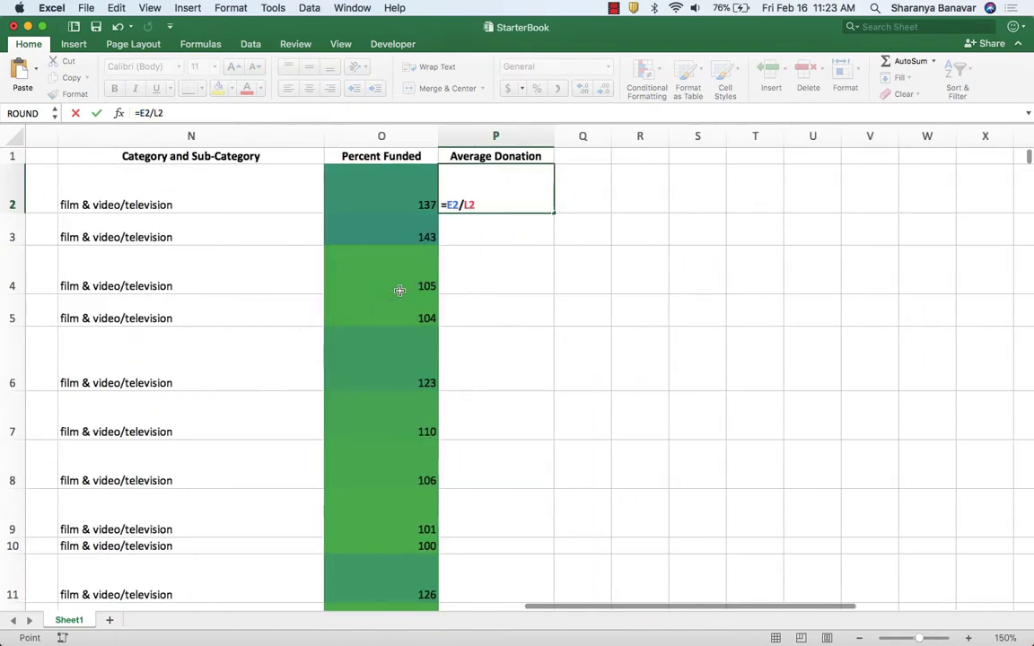
{"action": "key", "text": "Return"}
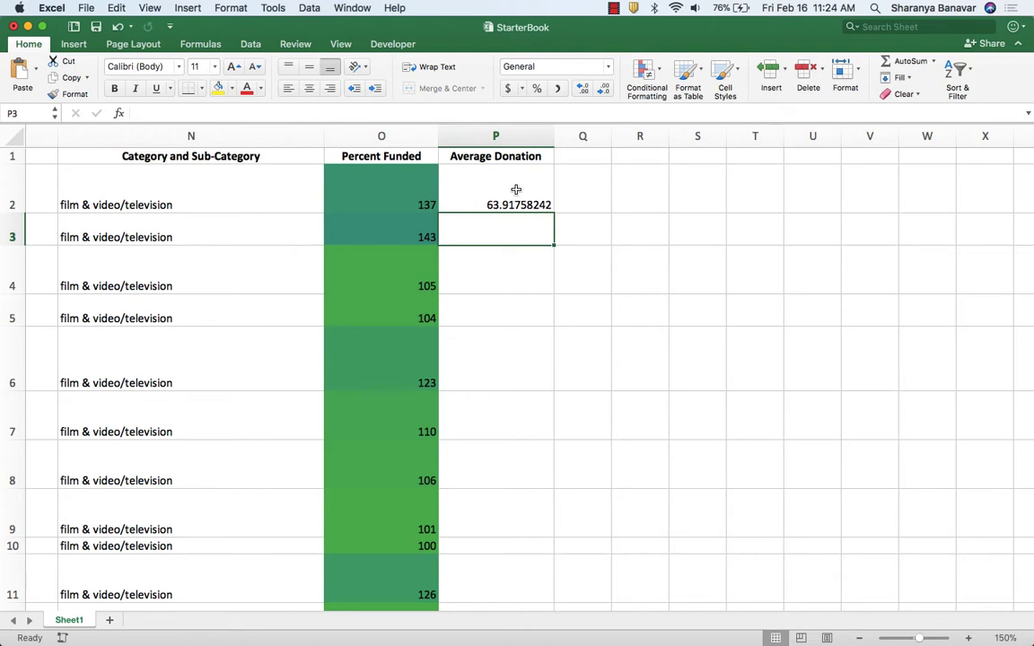
Apply the dollar Accounting format to cell P2 and fill its formula down through all data rows.
{"action": "left_click", "coordinate": [516, 192]}
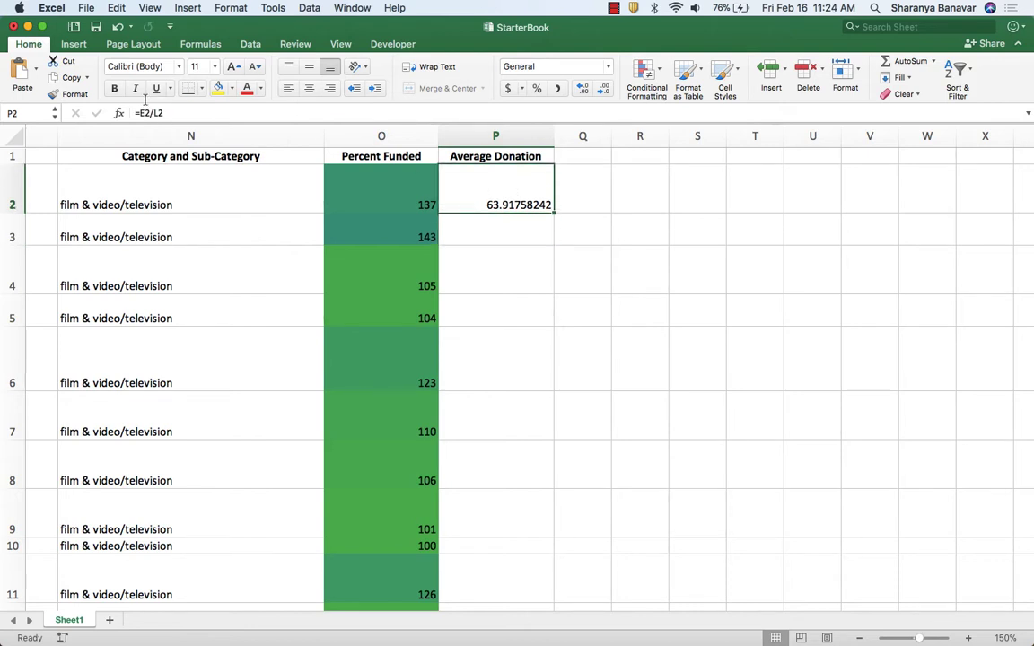
{"action": "left_click", "coordinate": [507, 88]}
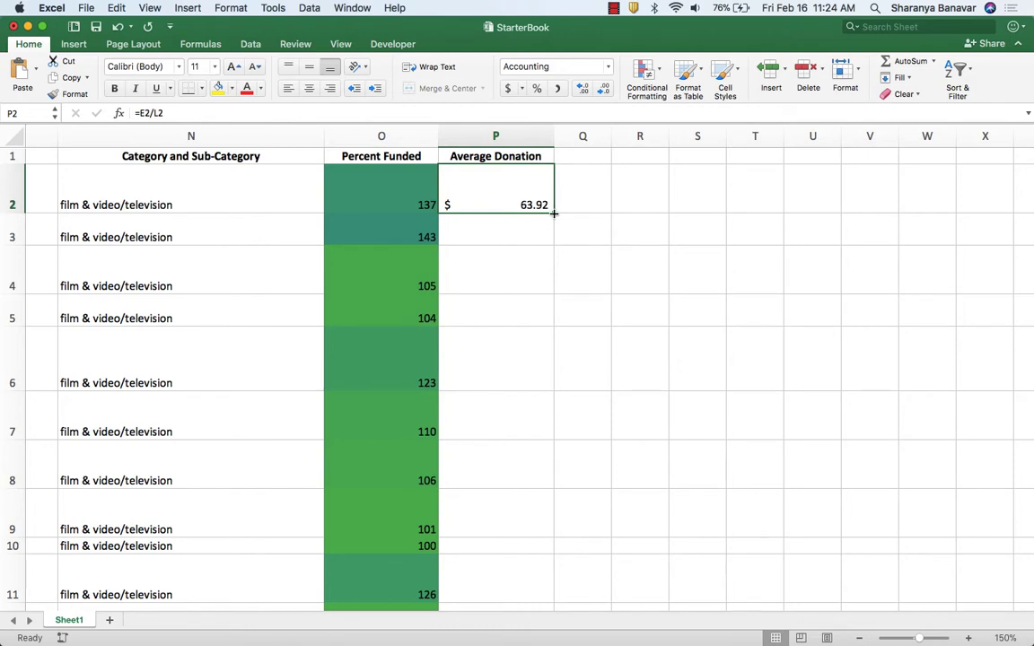
{"action": "double_click", "coordinate": [554, 213]}
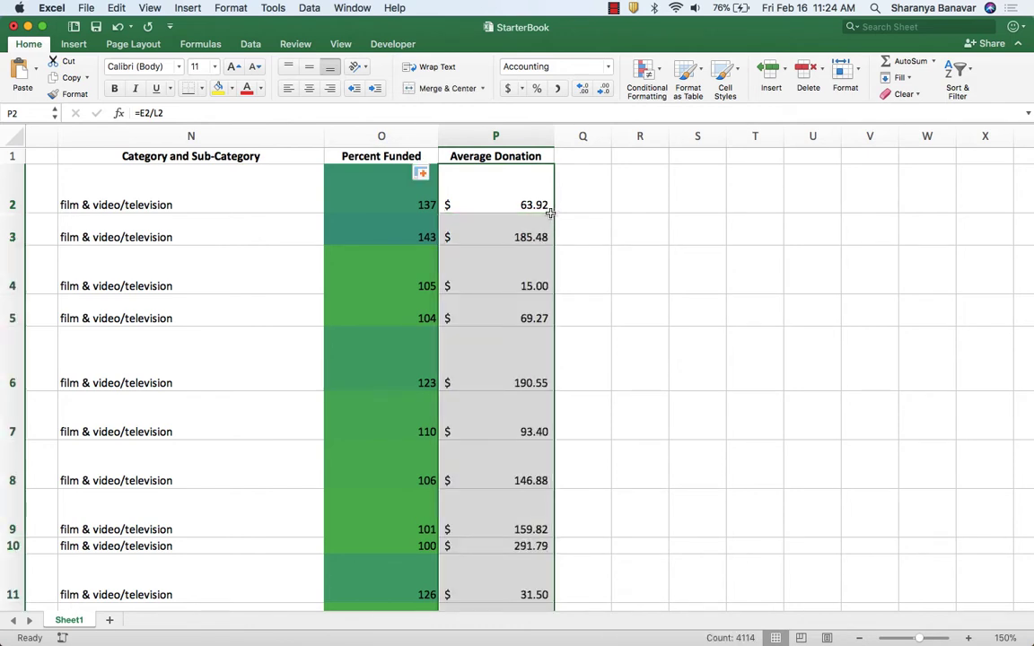
{"action": "scroll", "coordinate": [552, 214], "scroll_direction": "down", "scroll_amount": 5}
{"action": "scroll", "coordinate": [550, 214], "scroll_direction": "down", "scroll_amount": 8}
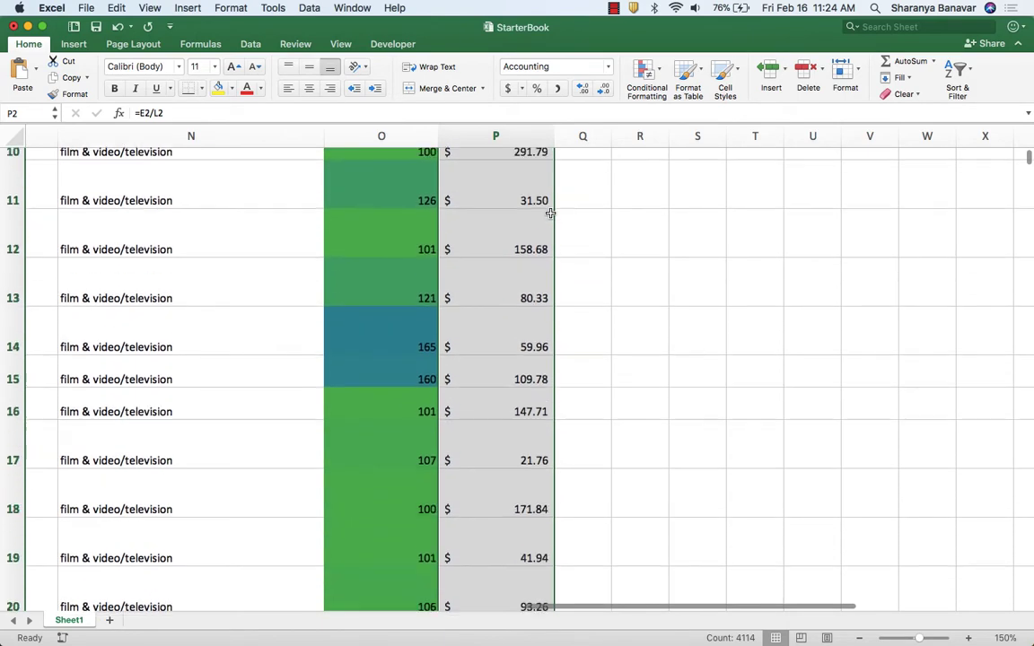
{"action": "scroll", "coordinate": [549, 218], "scroll_direction": "down", "scroll_amount": 4}
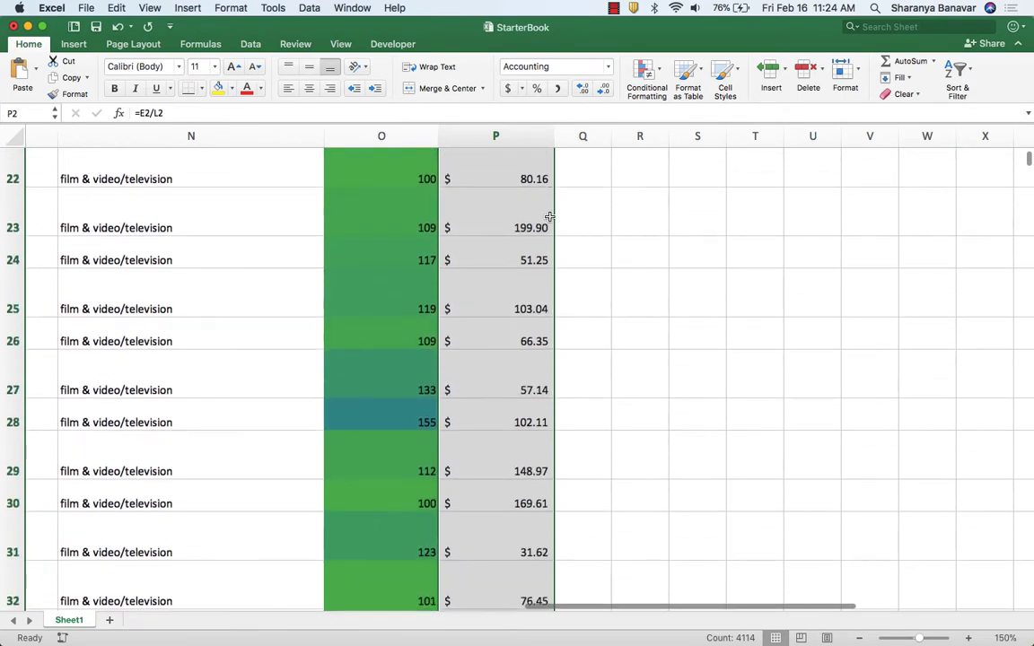
Read the category and sub-category column requirement in Chrome's assignment instructions.
{"action": "key", "text": "super+Tab"}
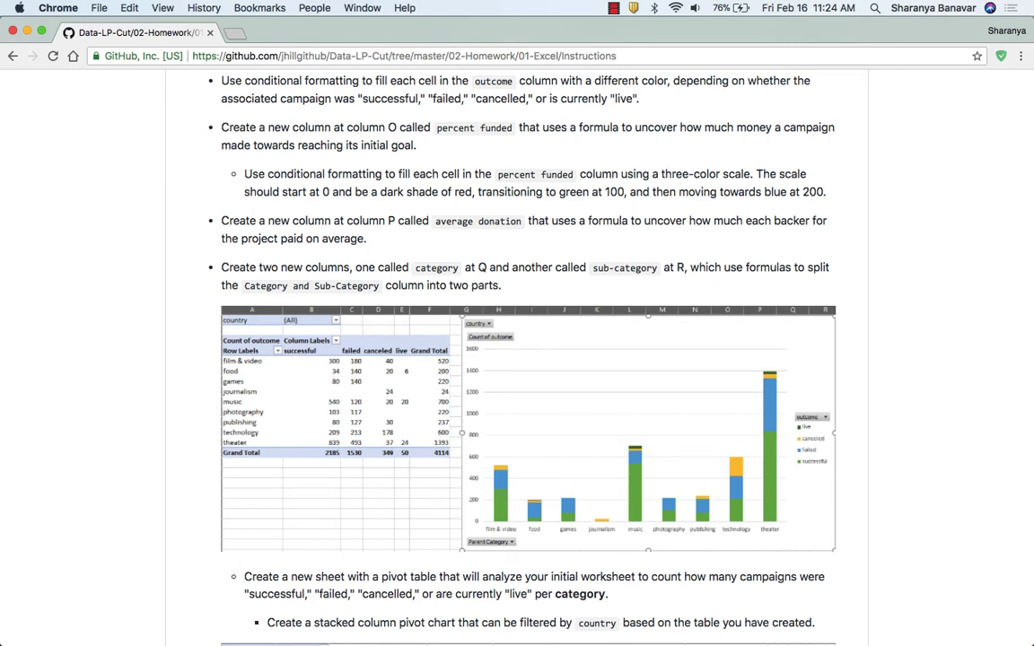
{"action": "key", "text": "super+Tab"}
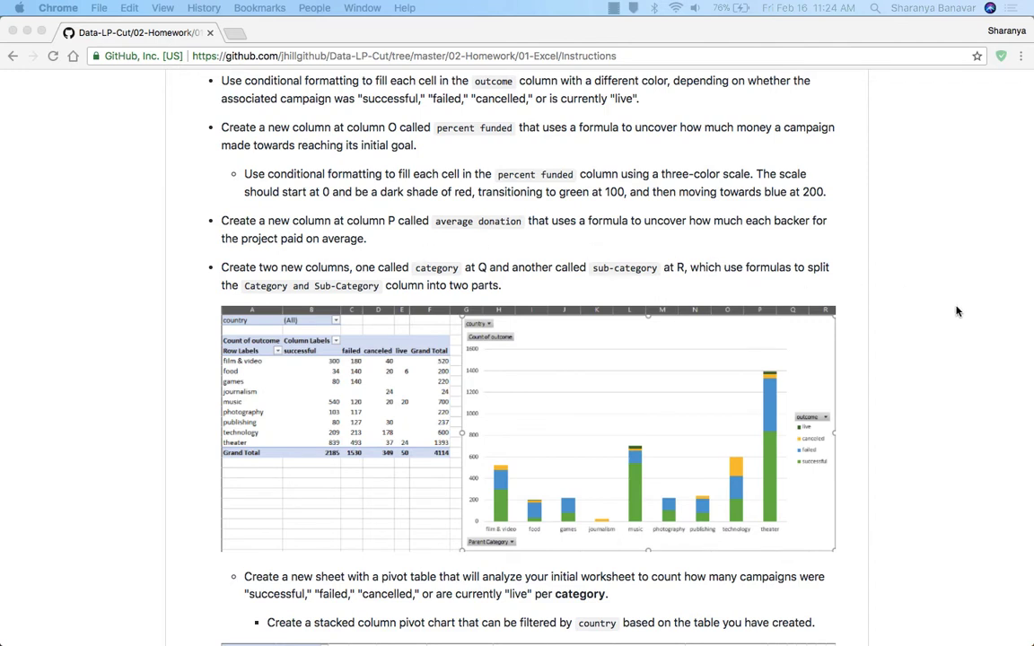
Return to Excel and enter =LEFT(N2, SEARCH("/", N2)) in cell Q2 of the Parent Category column.
{"action": "scroll", "coordinate": [913, 287], "scroll_direction": "down", "scroll_amount": 2}
{"action": "left_click", "coordinate": [903, 286]}
{"action": "key", "text": "super+Tab"}
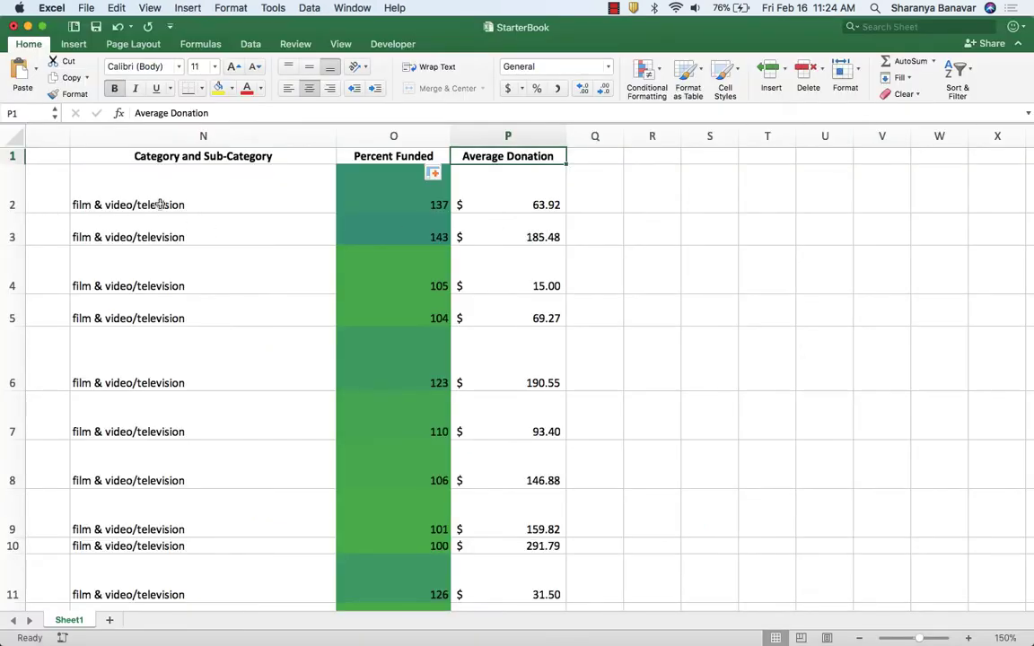
{"action": "scroll", "coordinate": [138, 194], "scroll_direction": "left", "scroll_amount": 2}
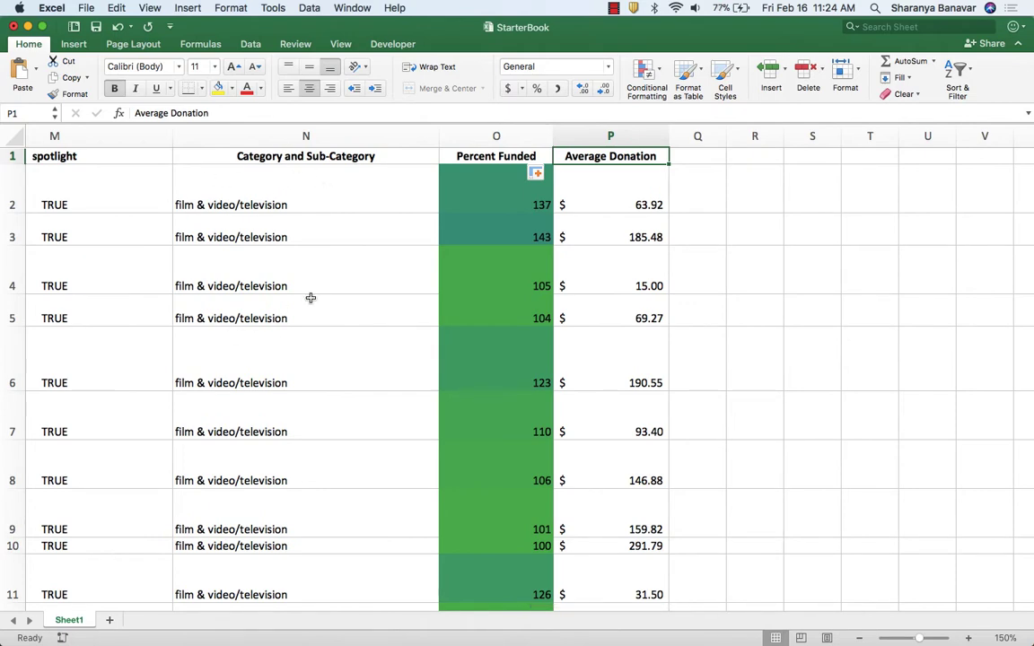
{"action": "scroll", "coordinate": [333, 294], "scroll_direction": "right", "scroll_amount": 1}
{"action": "scroll", "coordinate": [333, 293], "scroll_direction": "right", "scroll_amount": 3}
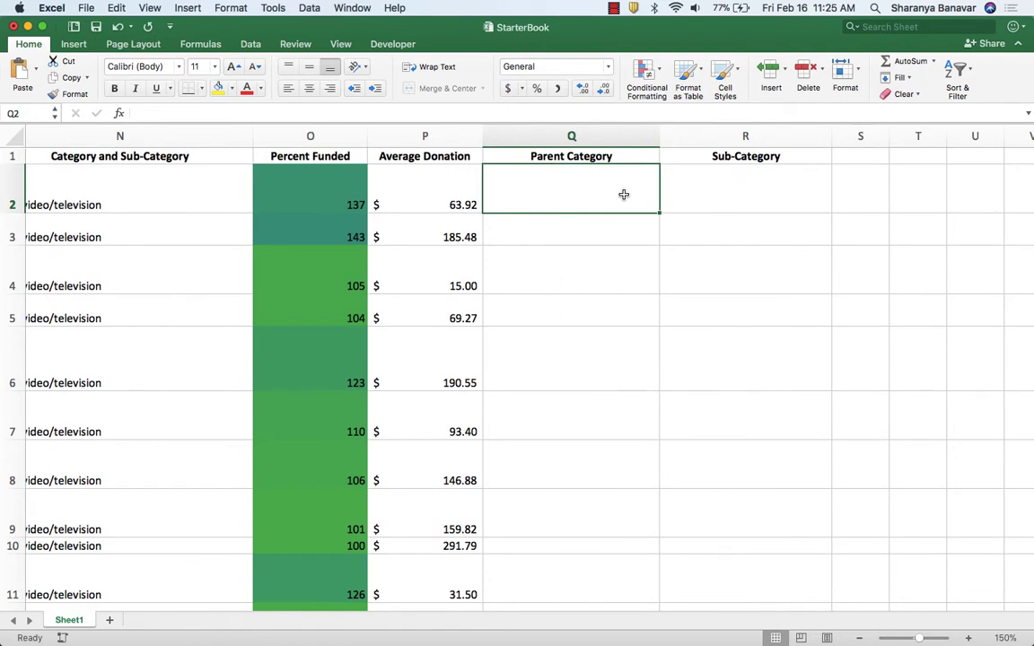
{"action": "type", "text": "=LEFT(N2, SEARCH(\"/\", N2))"}
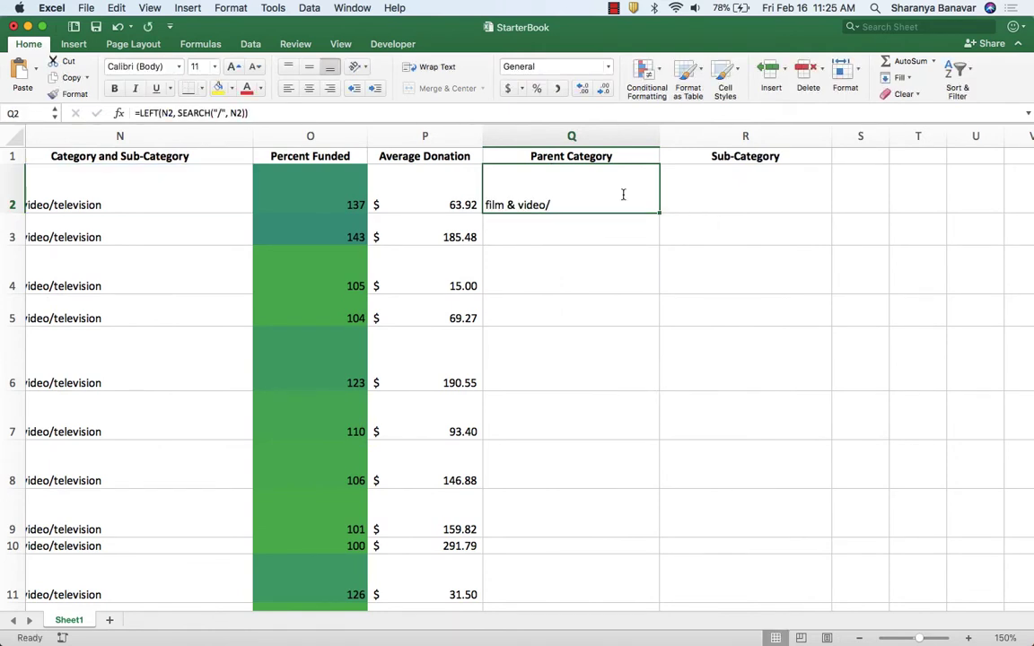
Change the Q2 formula to =LEFT(N2, SEARCH("/", N2)-1) and fill it down the Parent Category column.
{"action": "scroll", "coordinate": [109, 205], "scroll_direction": "left", "scroll_amount": 4}
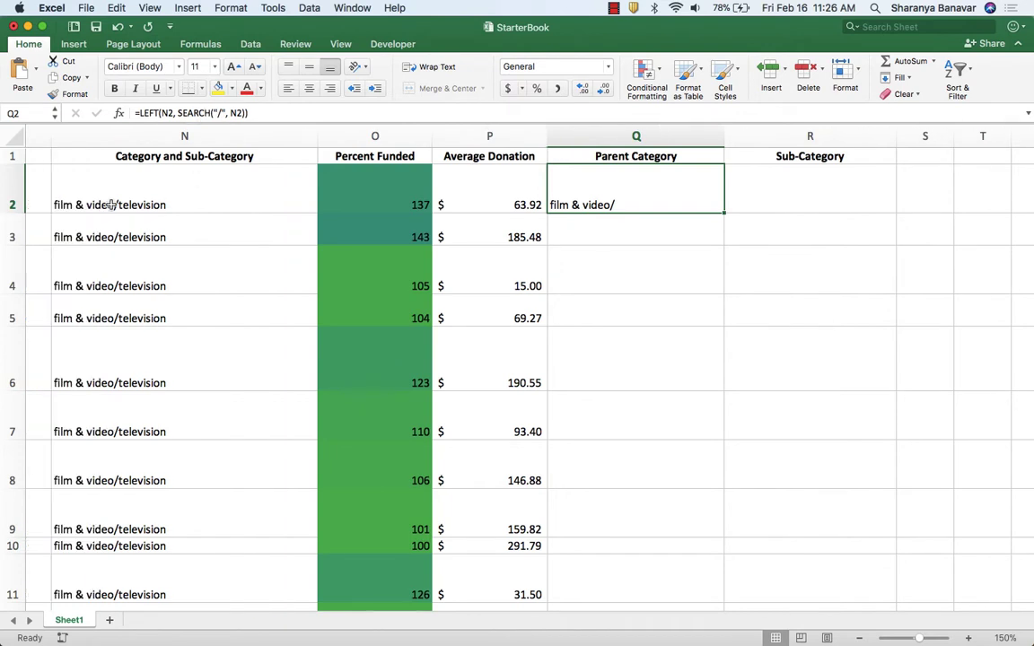
{"action": "left_click", "coordinate": [110, 204]}
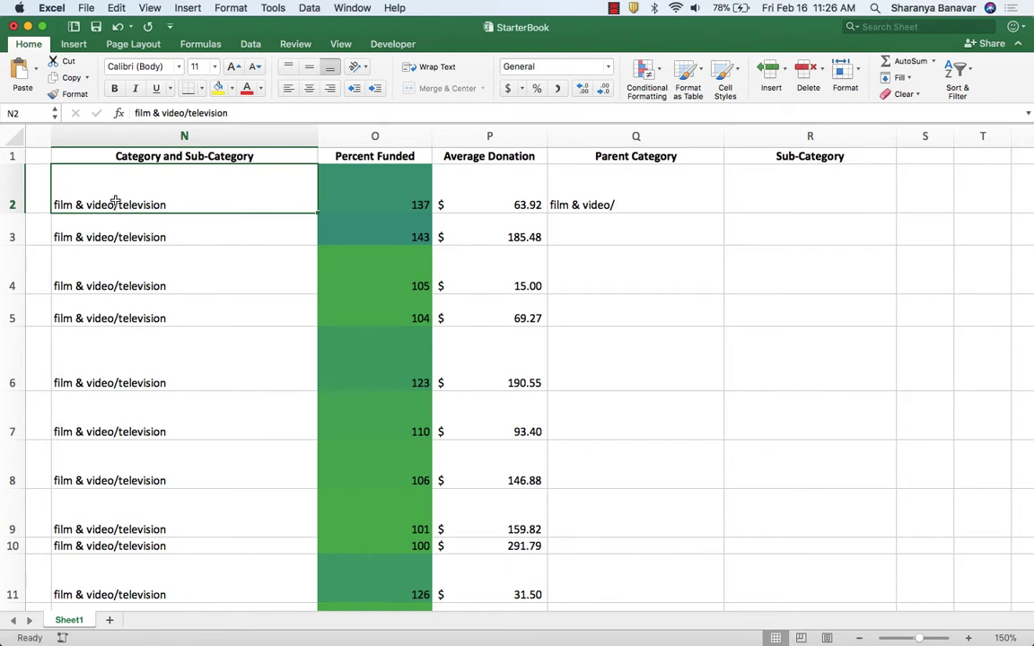
{"action": "left_click", "coordinate": [646, 195]}
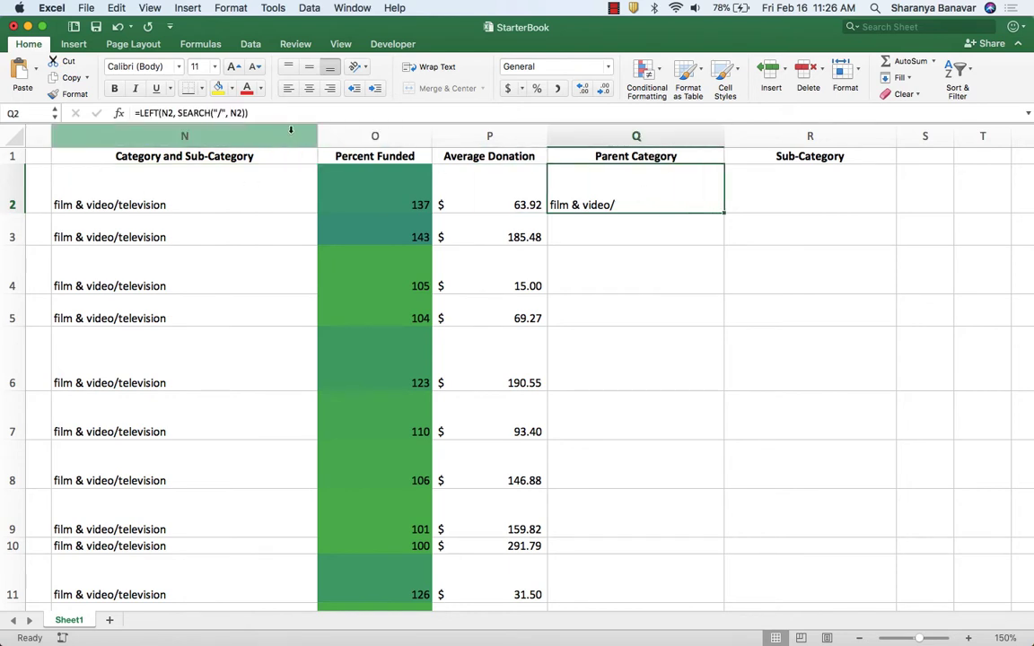
{"action": "left_click", "coordinate": [248, 113]}
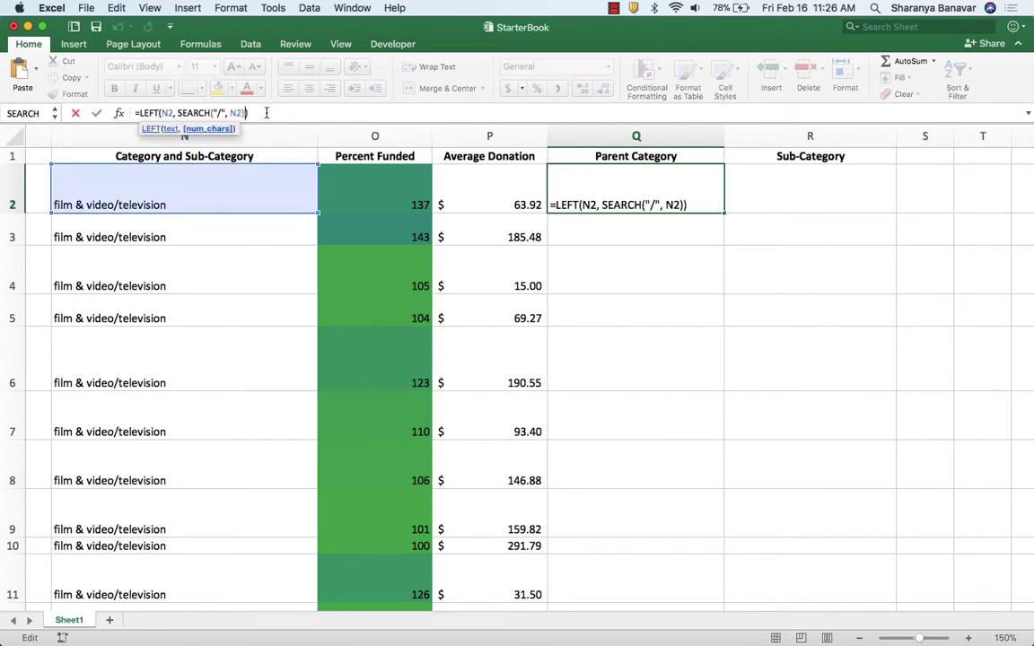
{"action": "type", "text": "-1"}
{"action": "key", "text": "Return"}
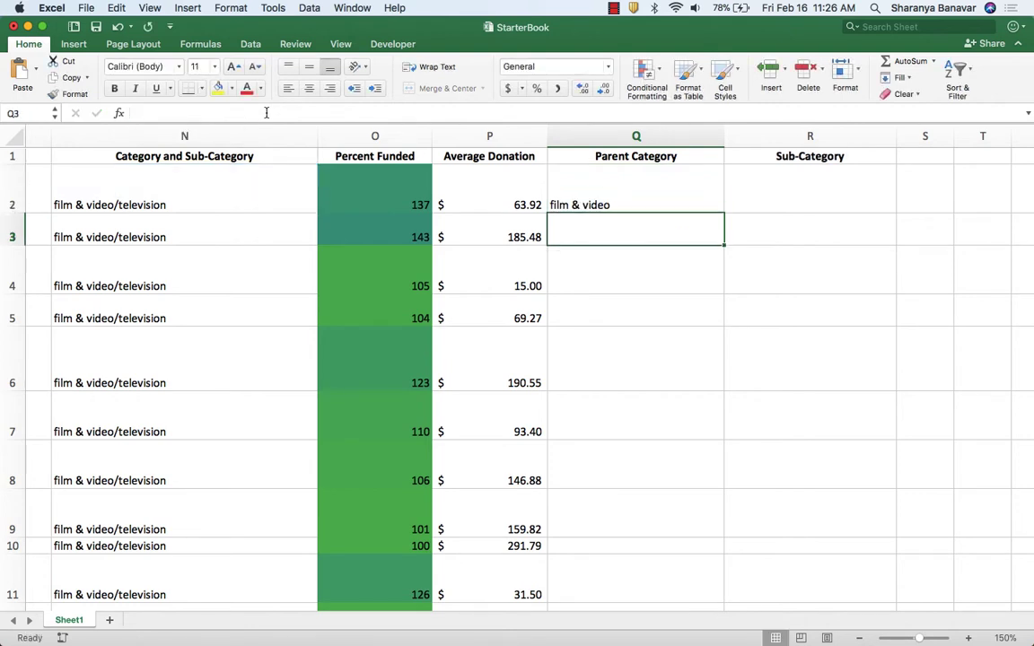
{"action": "left_click", "coordinate": [680, 199]}
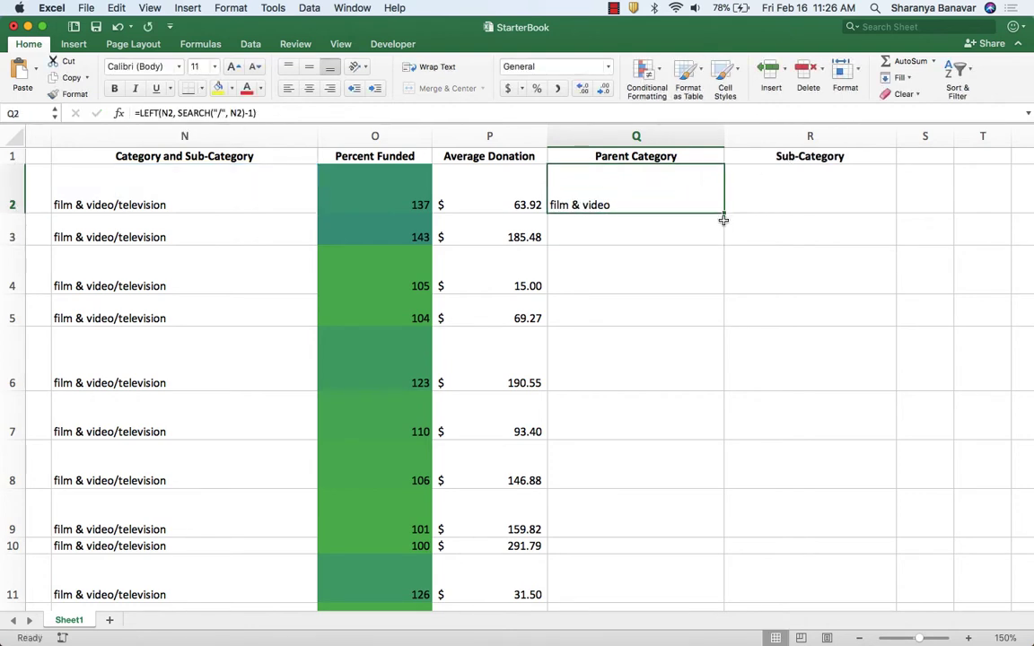
{"action": "double_click", "coordinate": [723, 214]}
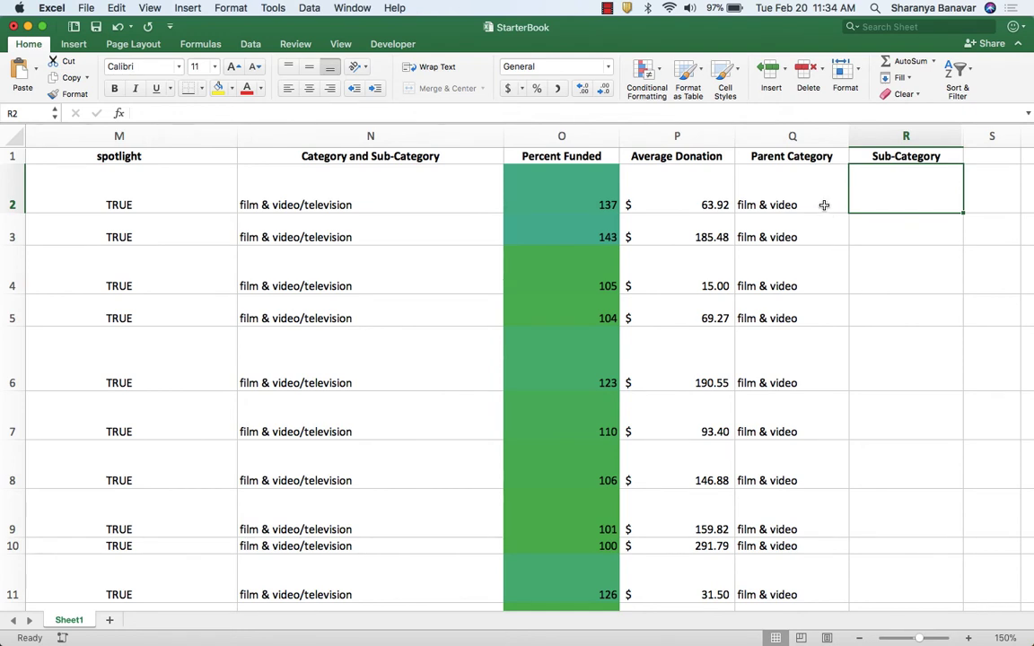
Enter the formula =RIGHT(N2, LEN(N2)-SEARCH("/",N2)) in cell R2 of the Sub-Category column.
{"action": "left_click", "coordinate": [744, 186]}
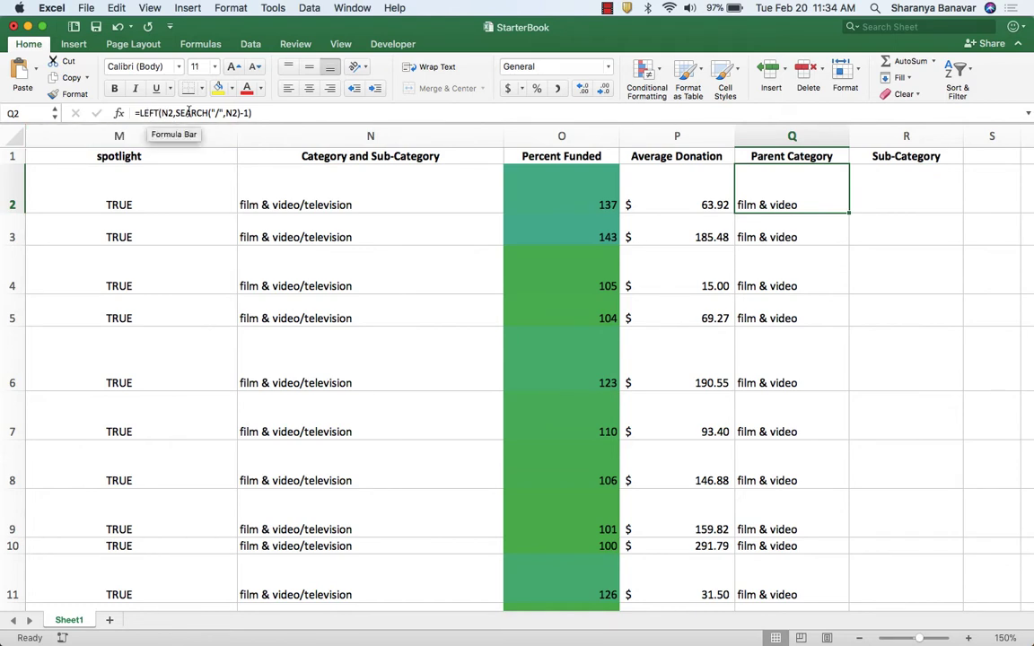
{"action": "left_click", "coordinate": [933, 190]}
{"action": "type", "text": "=RIGHT(N2, LEN(N2)-SEARCH(\"/\",N2)"}
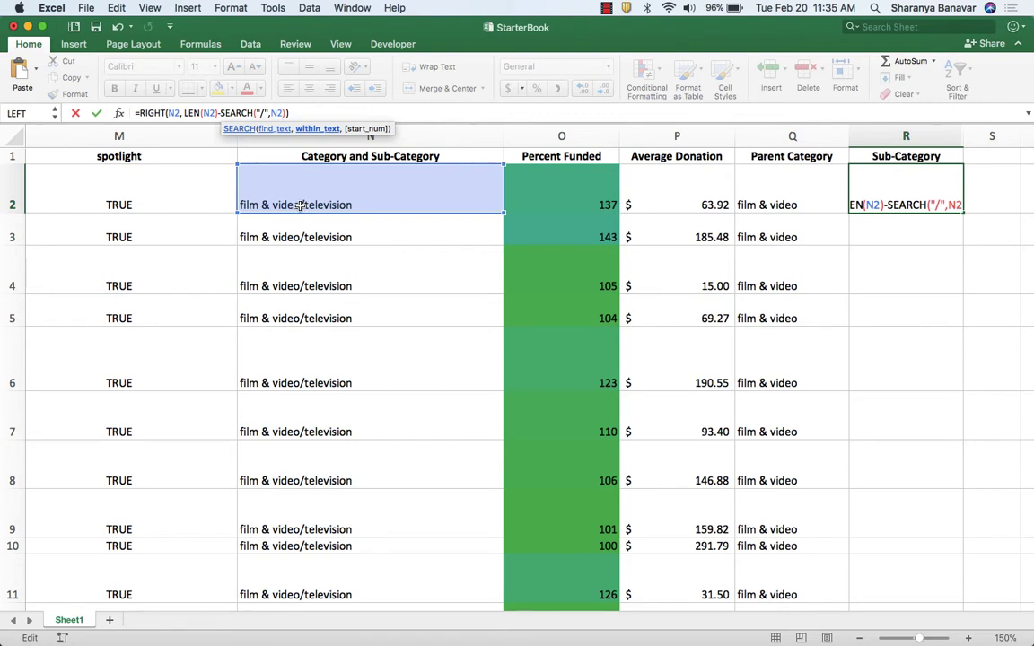
{"action": "type", "text": ")"}
{"action": "key", "text": "Return"}
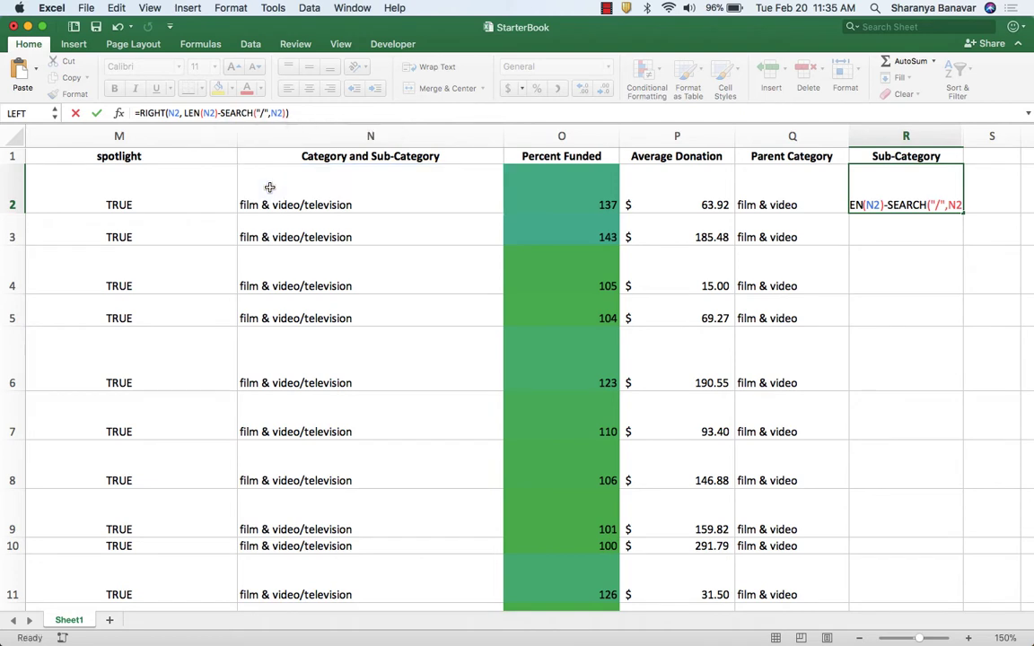
Fill the R2 formula down through all data rows and check the resulting sub-categories.
{"action": "left_click", "coordinate": [884, 203]}
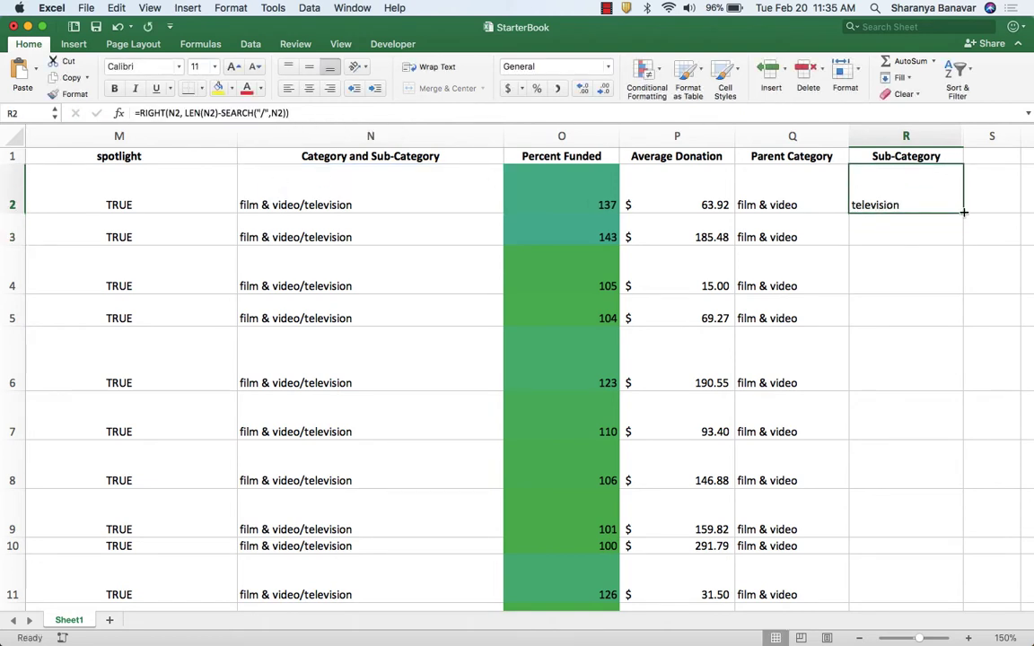
{"action": "double_click", "coordinate": [963, 211]}
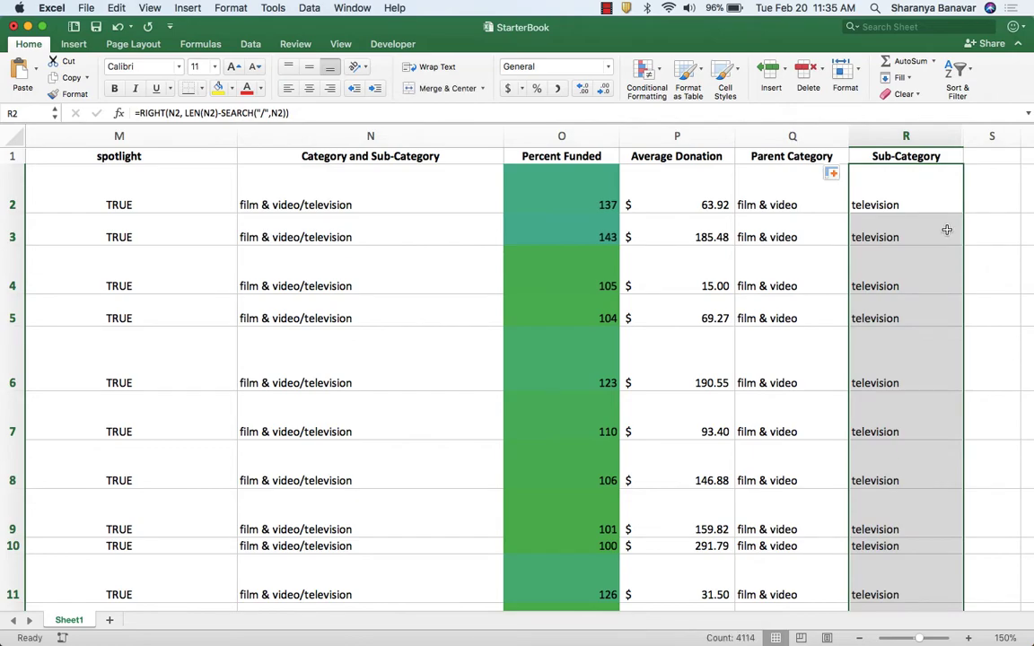
{"action": "scroll", "coordinate": [947, 229], "scroll_direction": "down", "scroll_amount": 20}
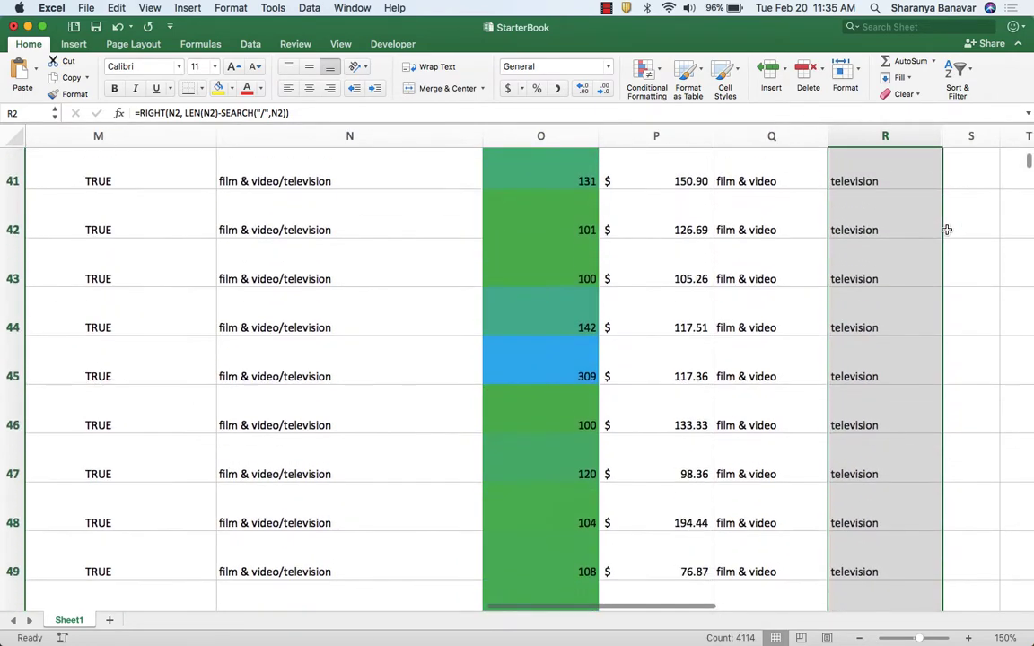
{"action": "scroll", "coordinate": [947, 229], "scroll_direction": "down", "scroll_amount": 12}
{"action": "scroll", "coordinate": [946, 230], "scroll_direction": "up", "scroll_amount": 3}
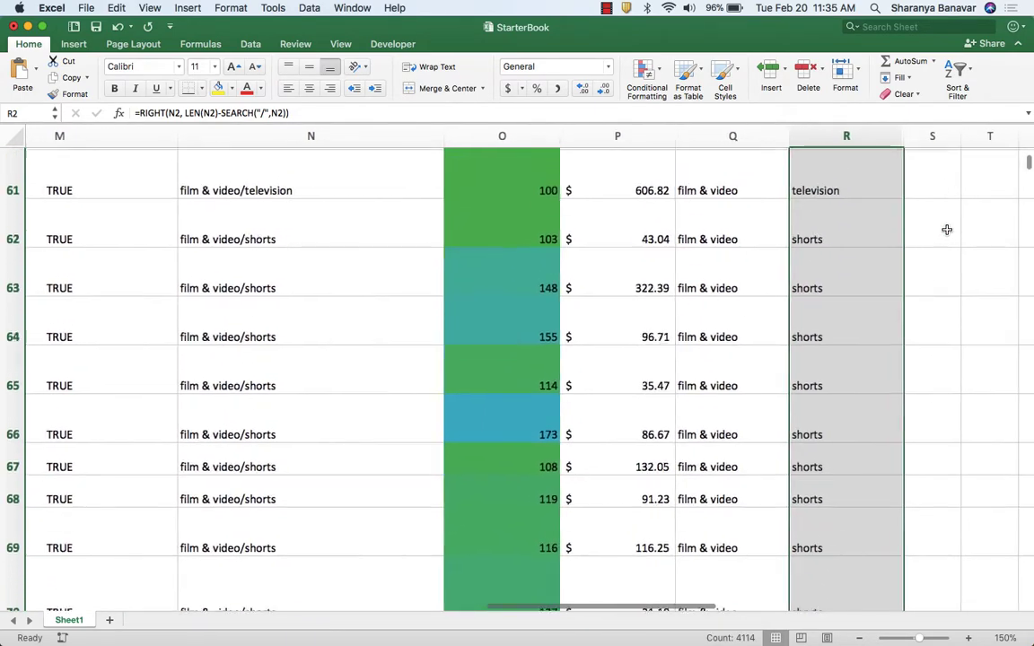
Check the pivot table requirement in Chrome, then create a PivotTable in Excel from Sheet1 range A1:R4115 on a new worksheet.
{"action": "key", "text": "super+Tab"}
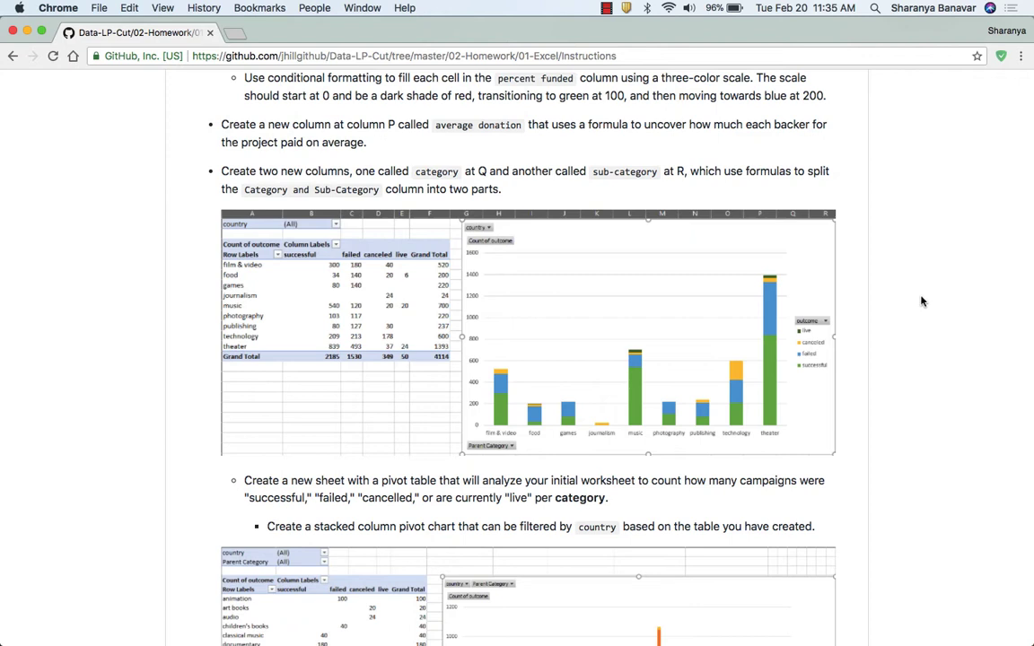
{"action": "scroll", "coordinate": [921, 301], "scroll_direction": "up", "scroll_amount": 2}
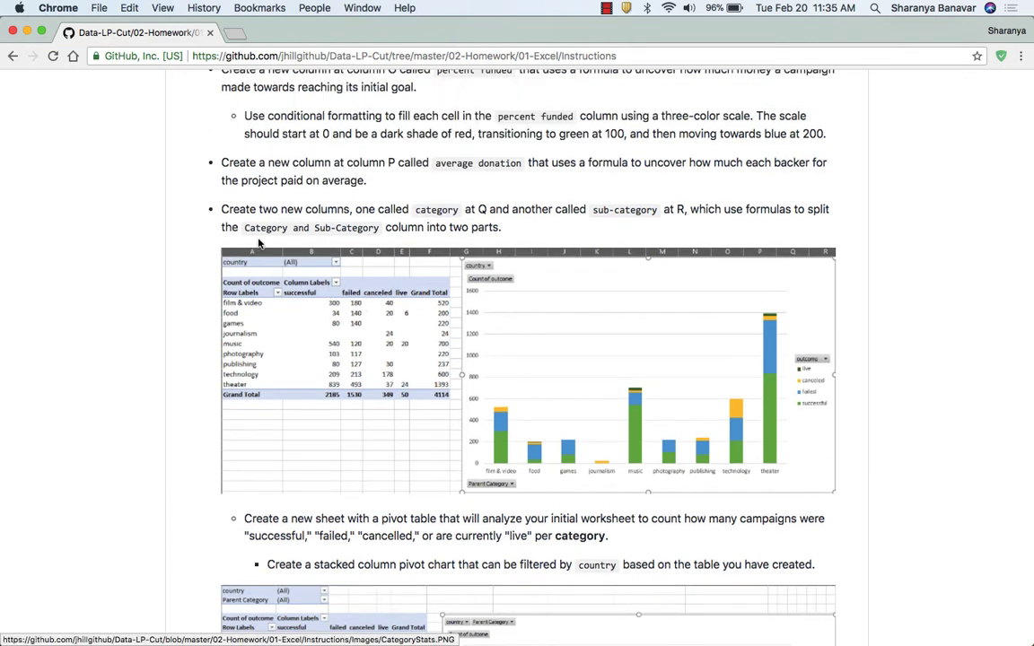
{"action": "key", "text": "super+Tab"}
{"action": "scroll", "coordinate": [307, 363], "scroll_direction": "left", "scroll_amount": 15}
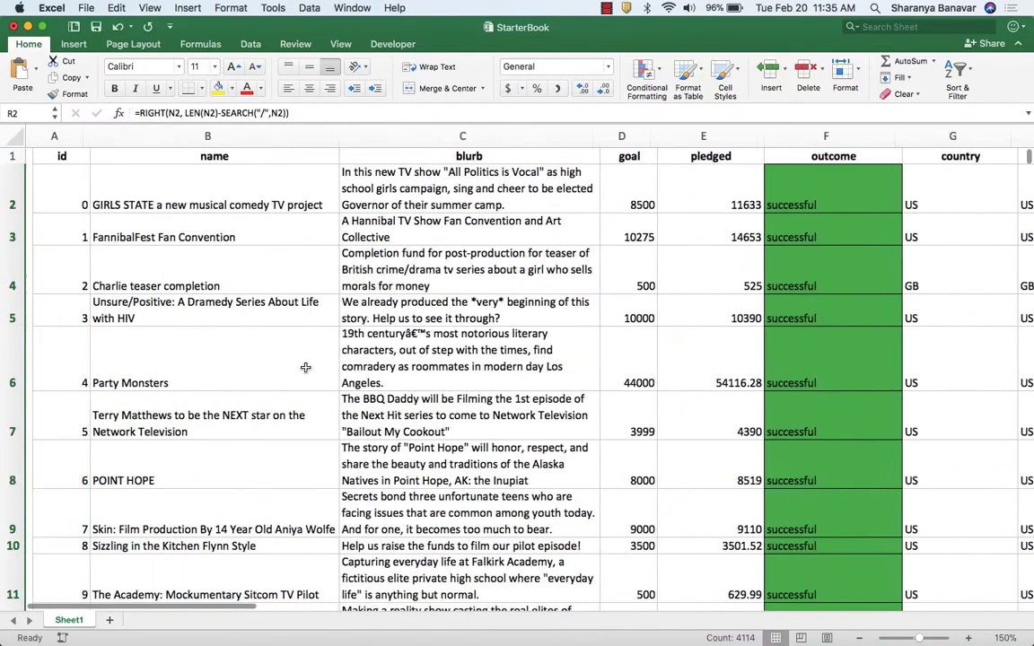
{"action": "left_click", "coordinate": [60, 154]}
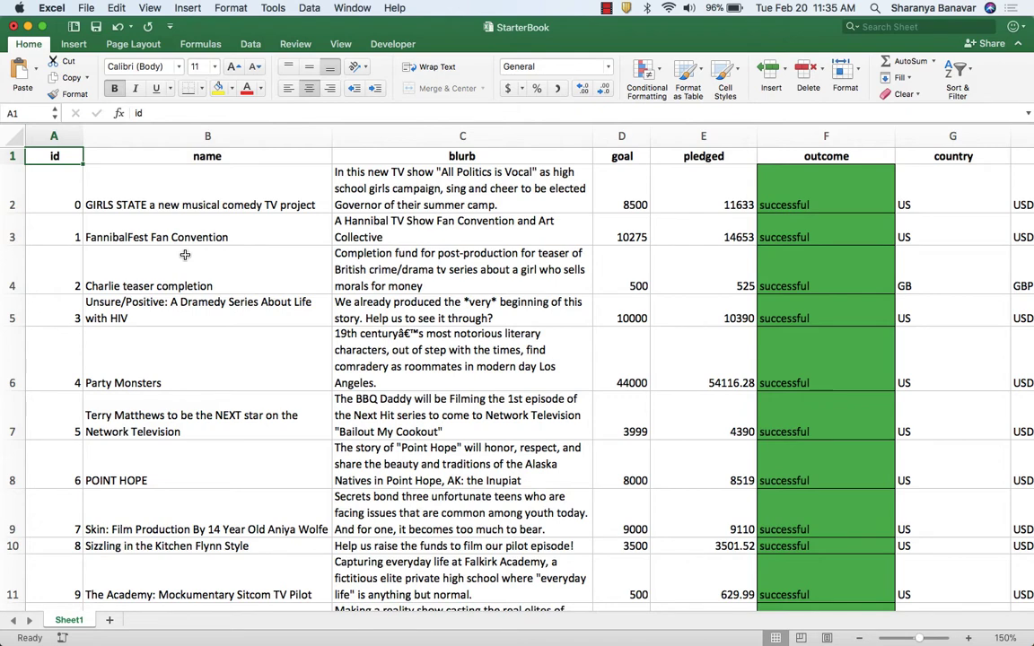
{"action": "key", "text": "ctrl+shift+End"}
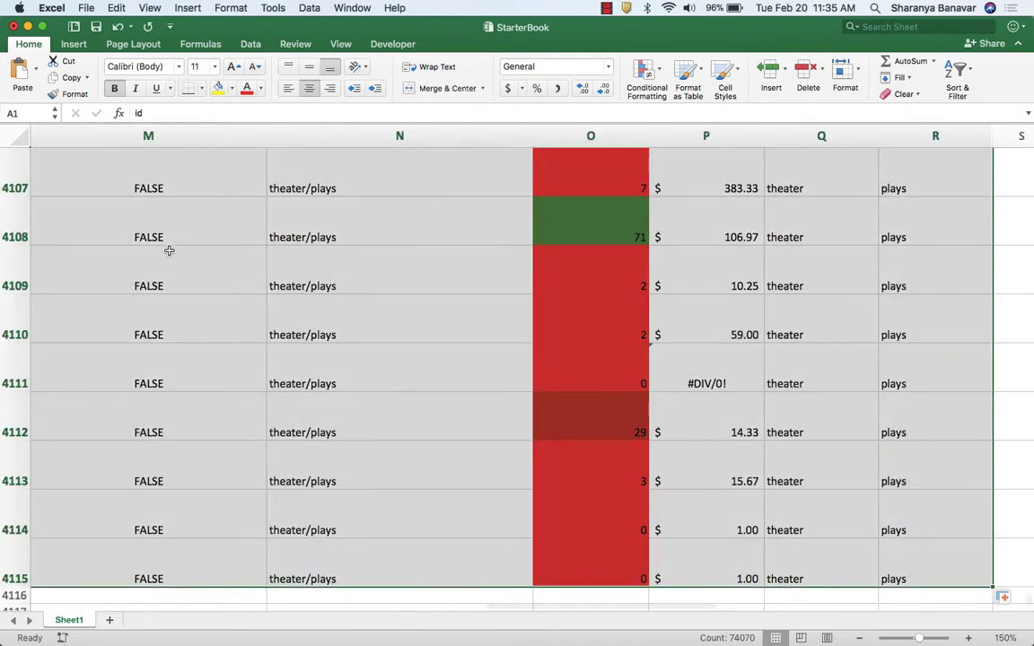
{"action": "left_click", "coordinate": [76, 44]}
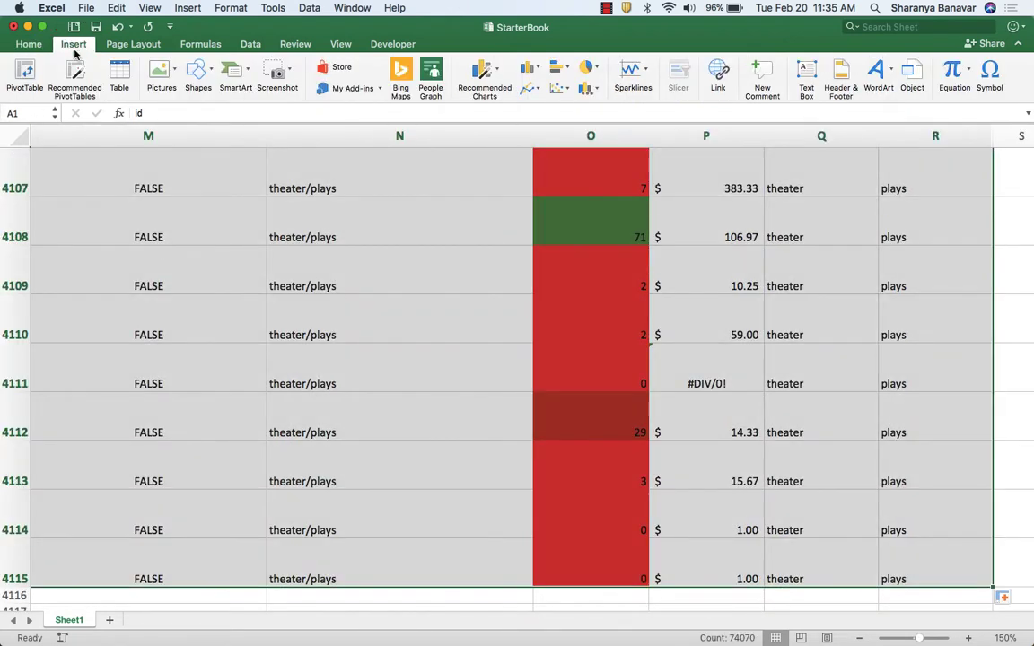
{"action": "left_click", "coordinate": [25, 79]}
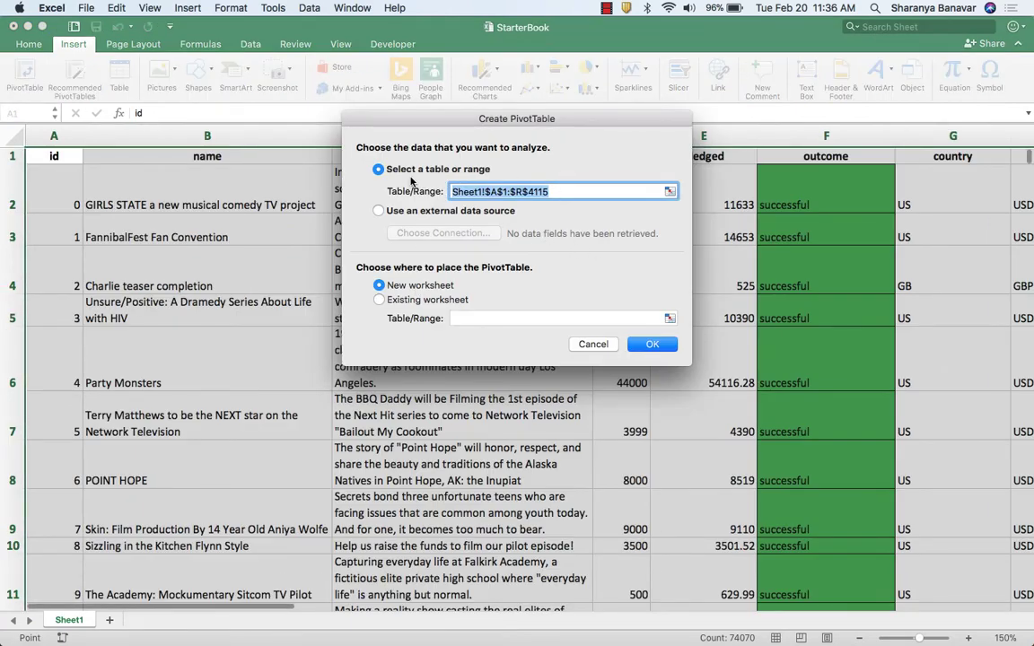
{"action": "left_click", "coordinate": [640, 351]}
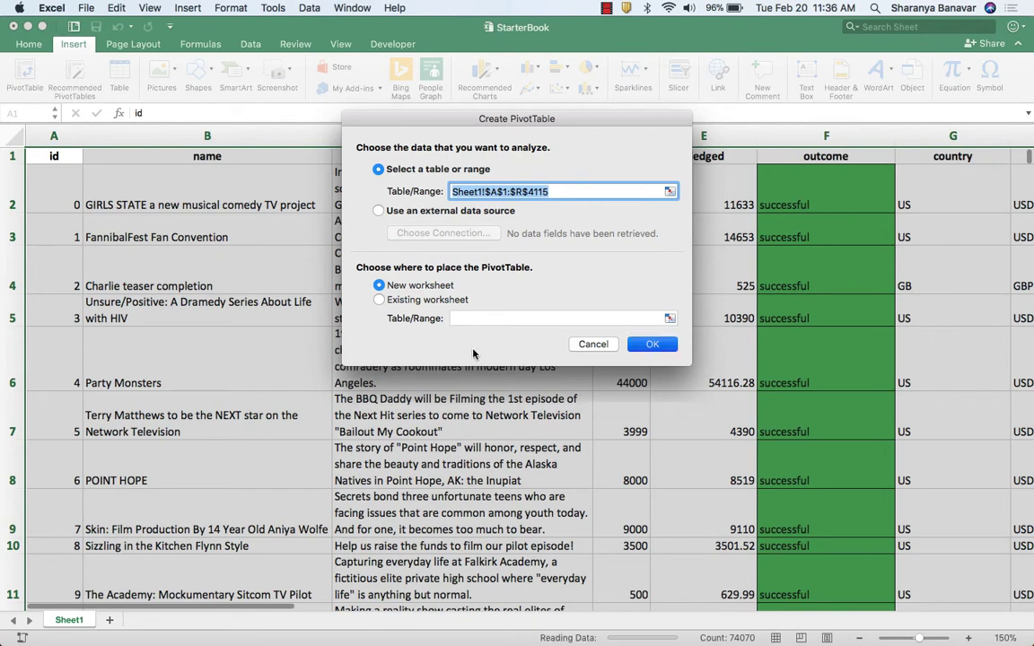
Recheck the sample pivot table in Chrome, then add outcome to the Excel PivotTable as both the counted value and the column field.
{"action": "key", "text": "super+Tab"}
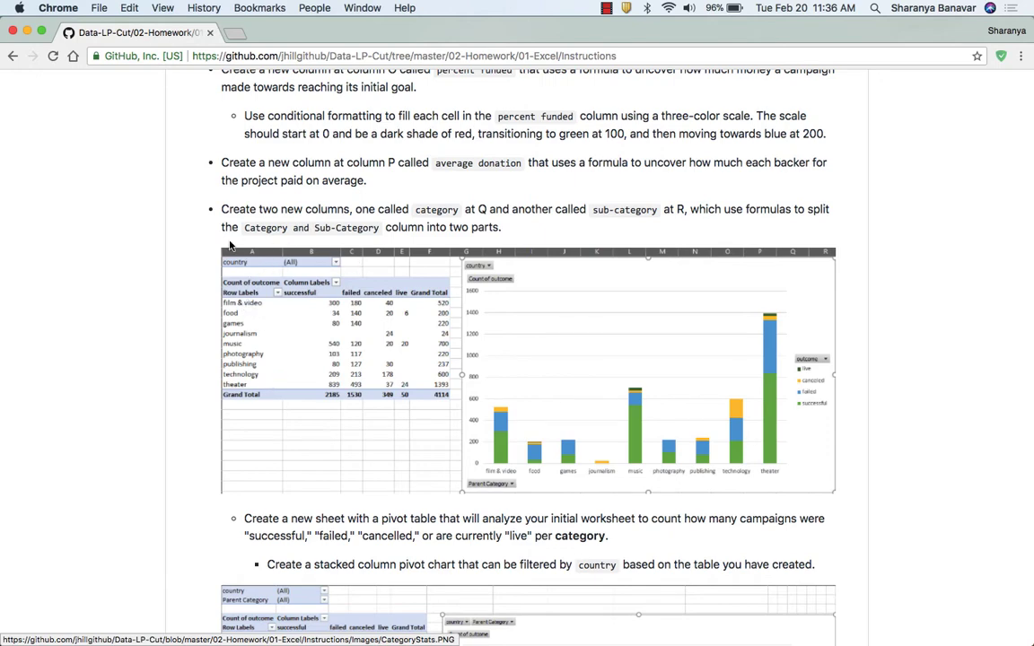
{"action": "key", "text": "super+Tab"}
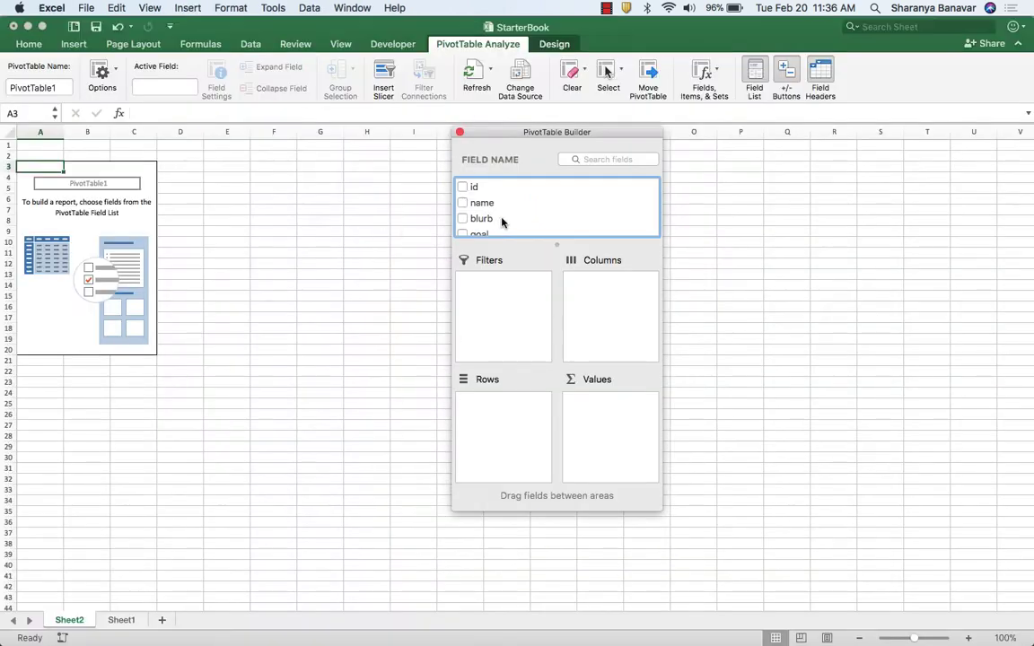
{"action": "scroll", "coordinate": [527, 222], "scroll_direction": "down", "scroll_amount": 3}
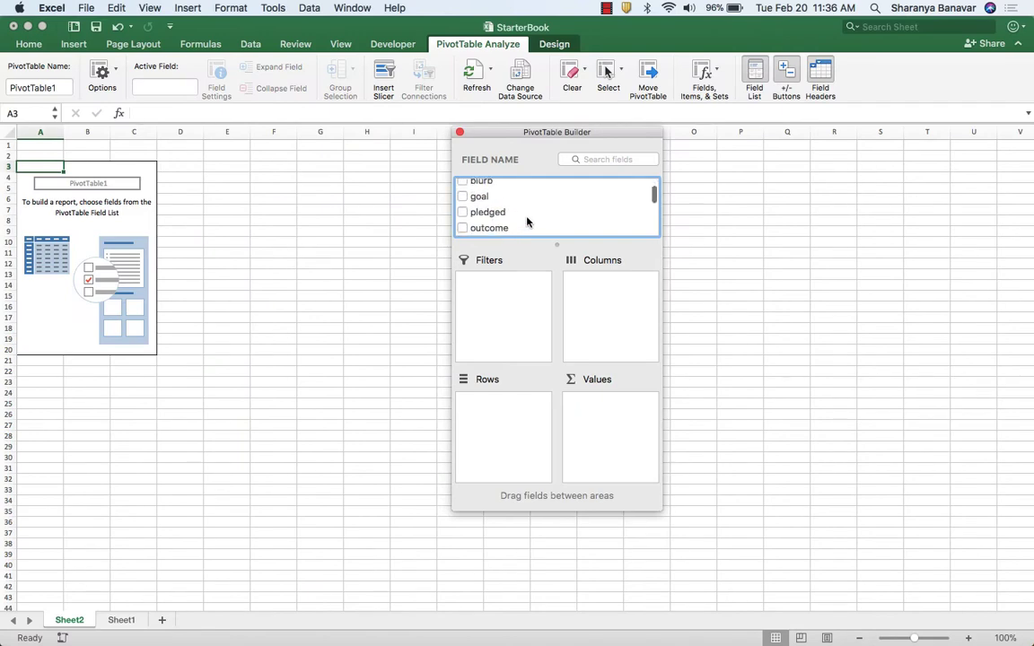
{"action": "left_click_drag", "start_coordinate": [502, 230], "coordinate": [619, 416]}
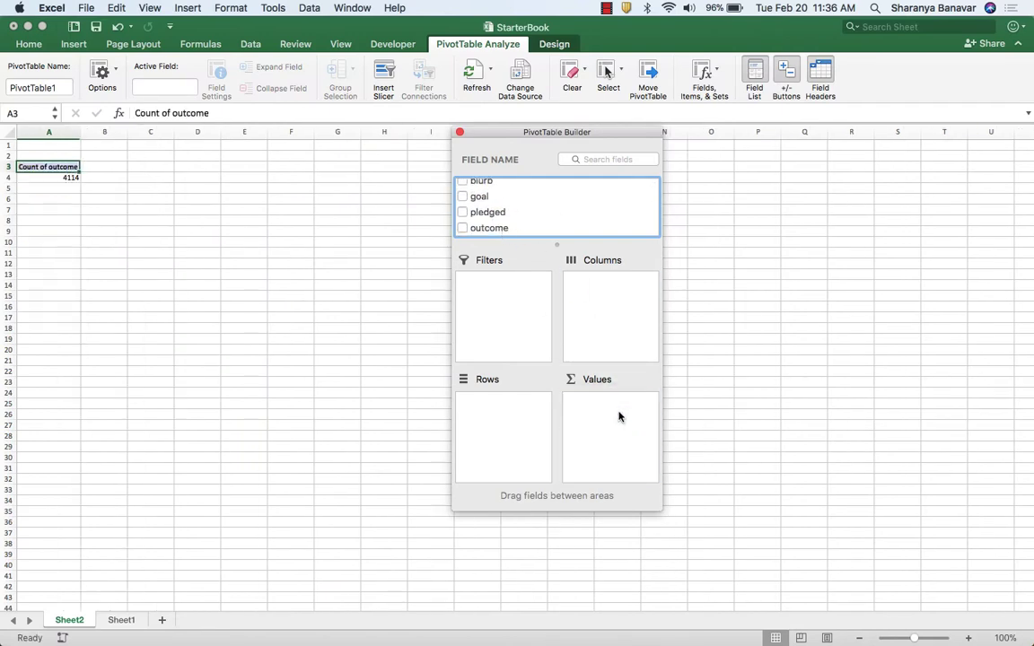
{"action": "left_click_drag", "start_coordinate": [485, 228], "coordinate": [579, 303]}
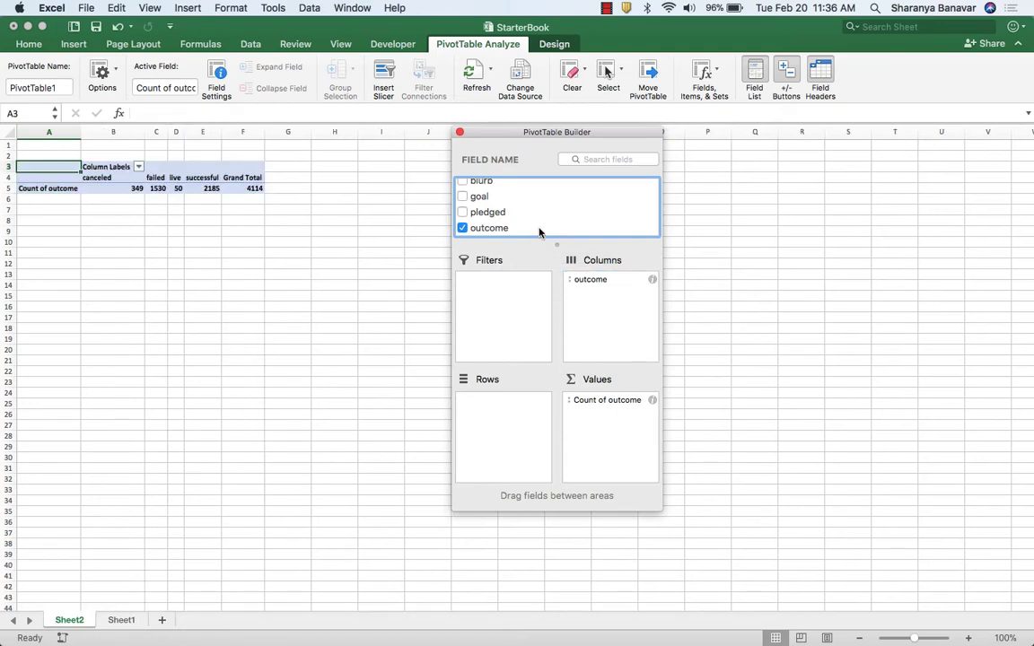
Add country as the PivotTable's filter and Parent Category as its row field, and close the PivotTable Builder.
{"action": "scroll", "coordinate": [538, 232], "scroll_direction": "down", "scroll_amount": 3}
{"action": "left_click_drag", "start_coordinate": [538, 213], "coordinate": [514, 279]}
{"action": "scroll", "coordinate": [542, 231], "scroll_direction": "down", "scroll_amount": 3}
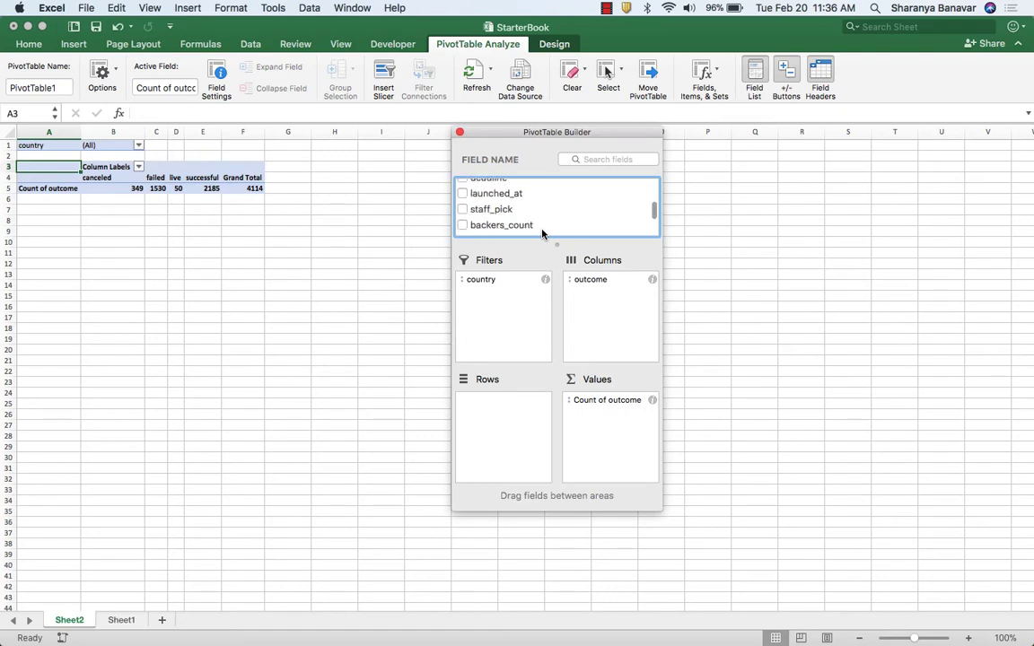
{"action": "scroll", "coordinate": [542, 231], "scroll_direction": "down", "scroll_amount": 5}
{"action": "left_click_drag", "start_coordinate": [516, 212], "coordinate": [526, 407]}
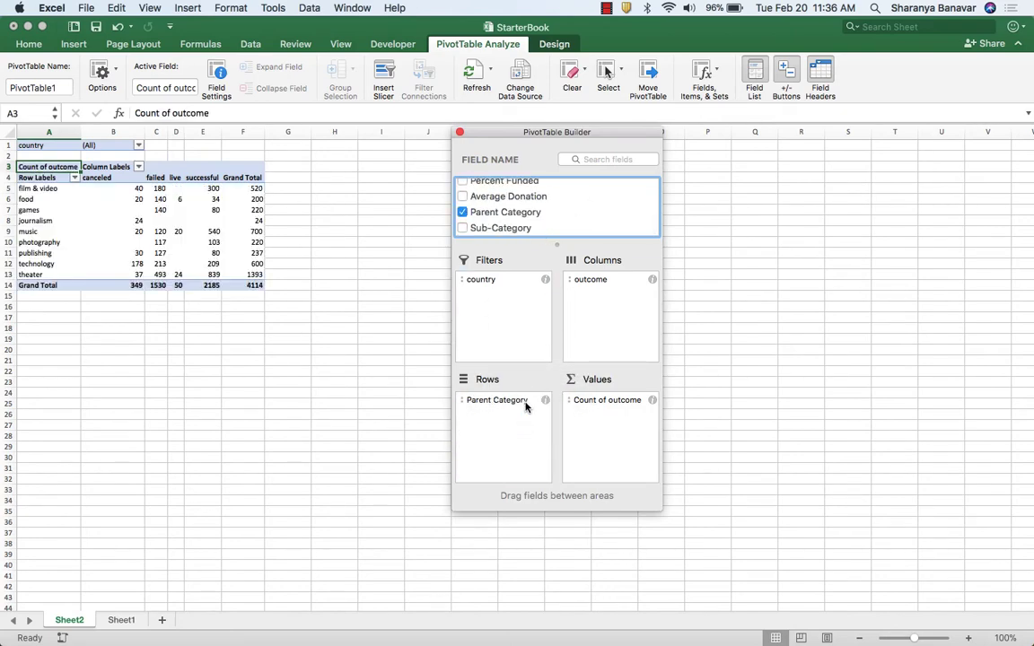
{"action": "left_click", "coordinate": [460, 133]}
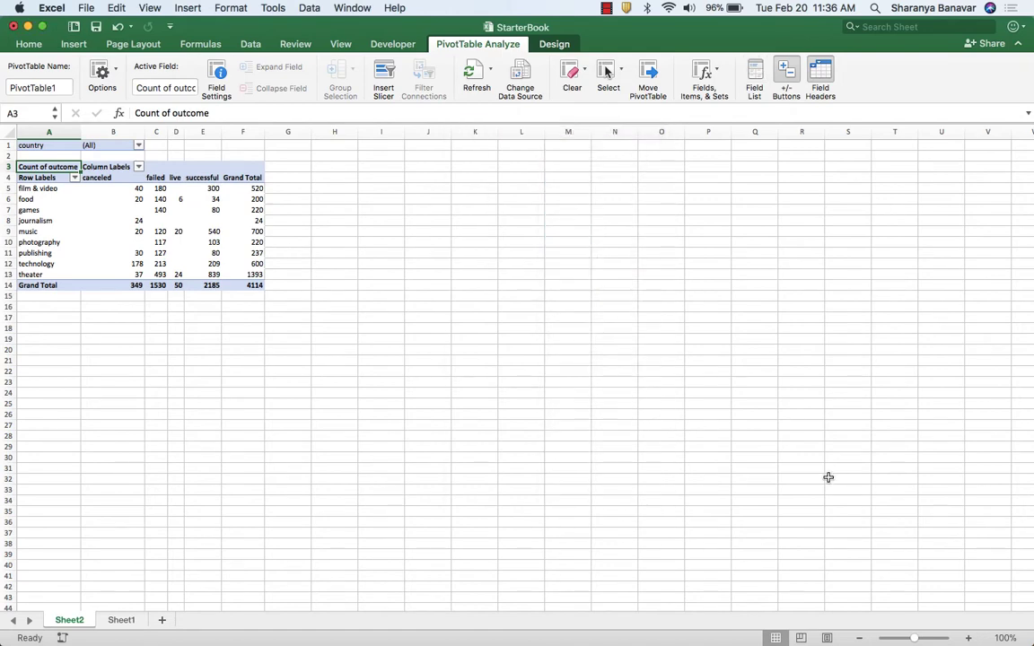
{"action": "left_click", "coordinate": [970, 638]}
{"action": "left_click", "coordinate": [970, 638]}
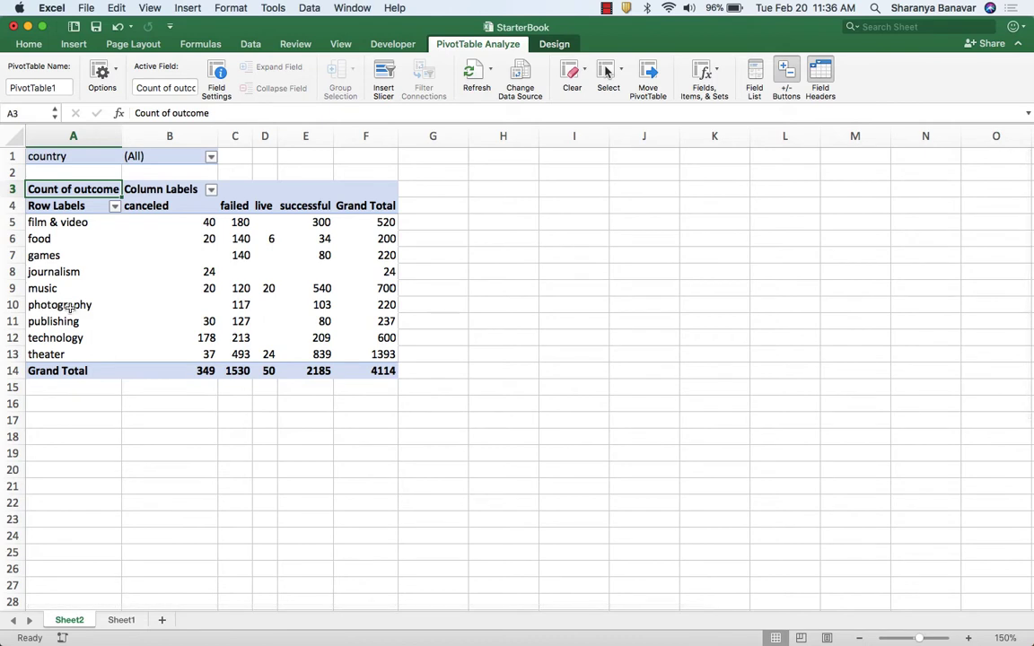
Insert a stacked column chart of pivot range A4:E13, place it beside the table and enlarge it to about row 22.
{"action": "left_click_drag", "start_coordinate": [70, 206], "coordinate": [319, 351]}
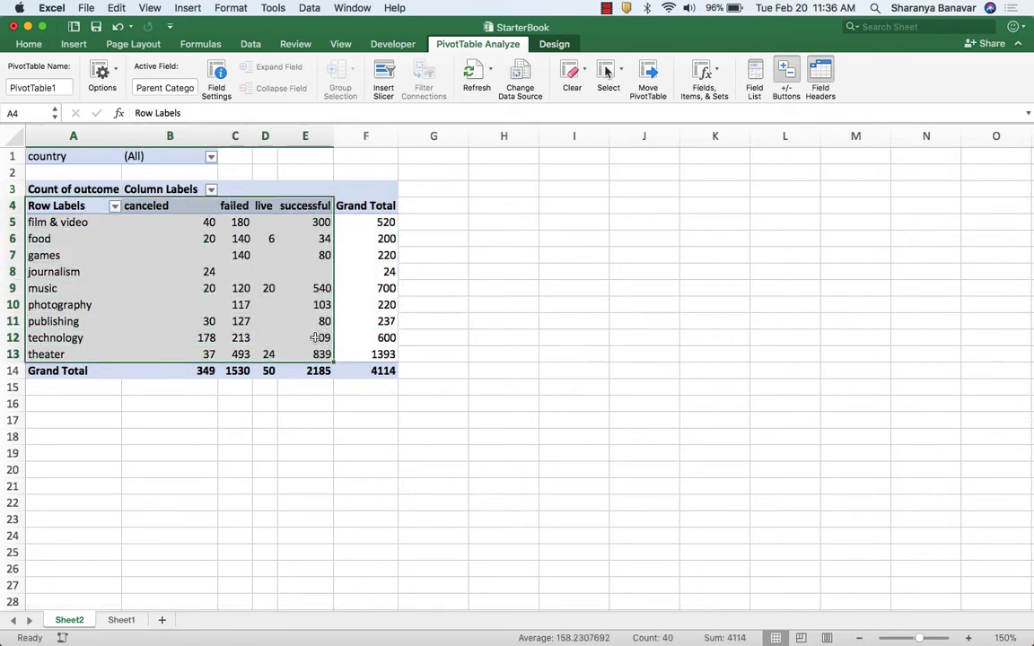
{"action": "left_click", "coordinate": [75, 45]}
{"action": "left_click", "coordinate": [528, 67]}
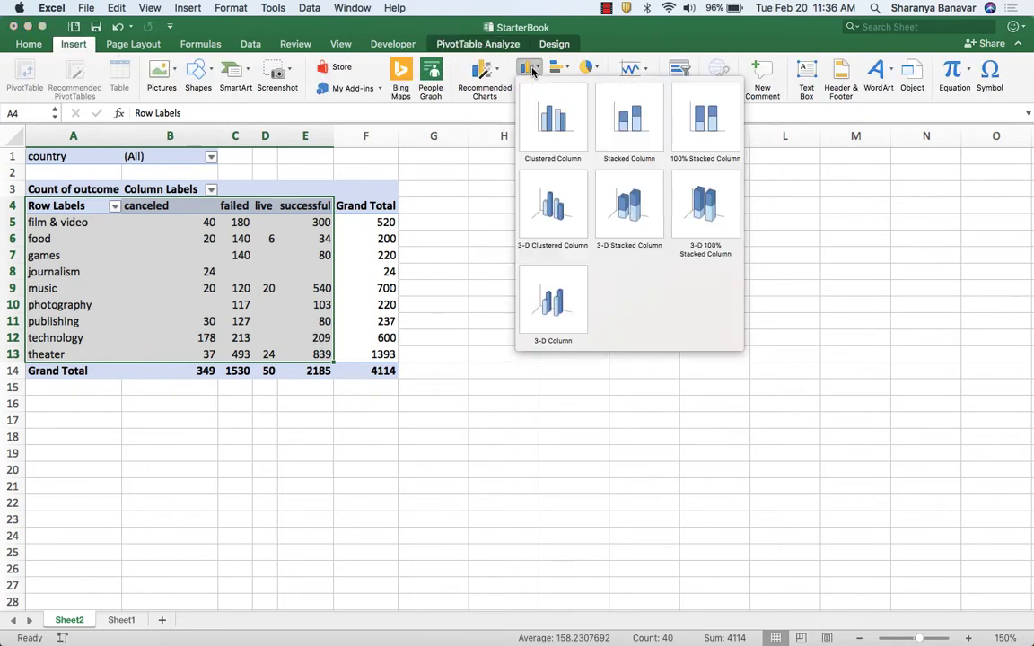
{"action": "left_click", "coordinate": [632, 124]}
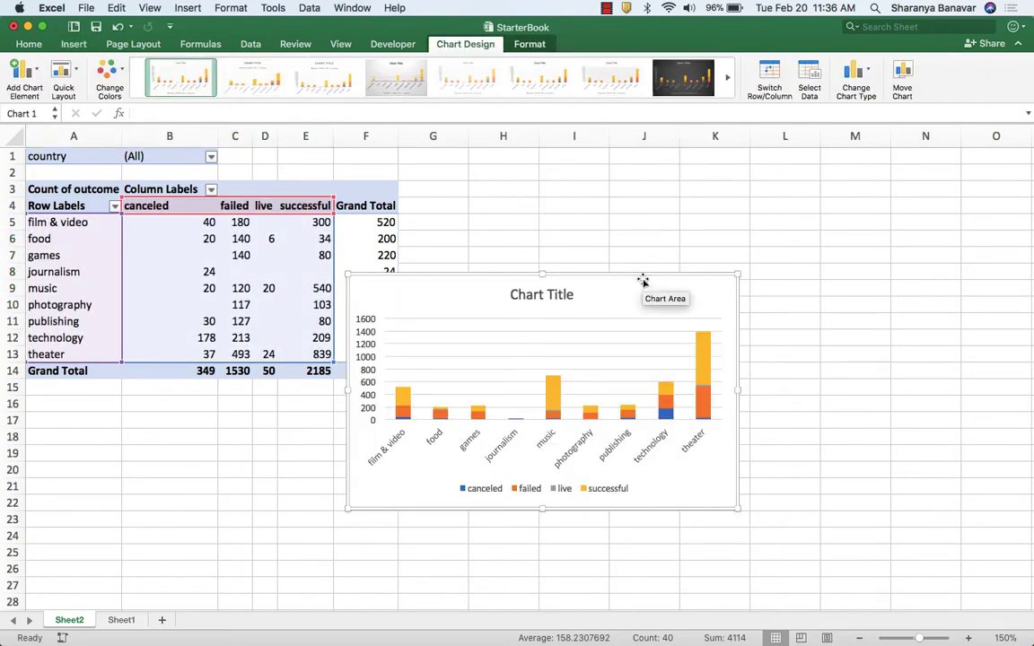
{"action": "left_click_drag", "start_coordinate": [644, 279], "coordinate": [730, 187]}
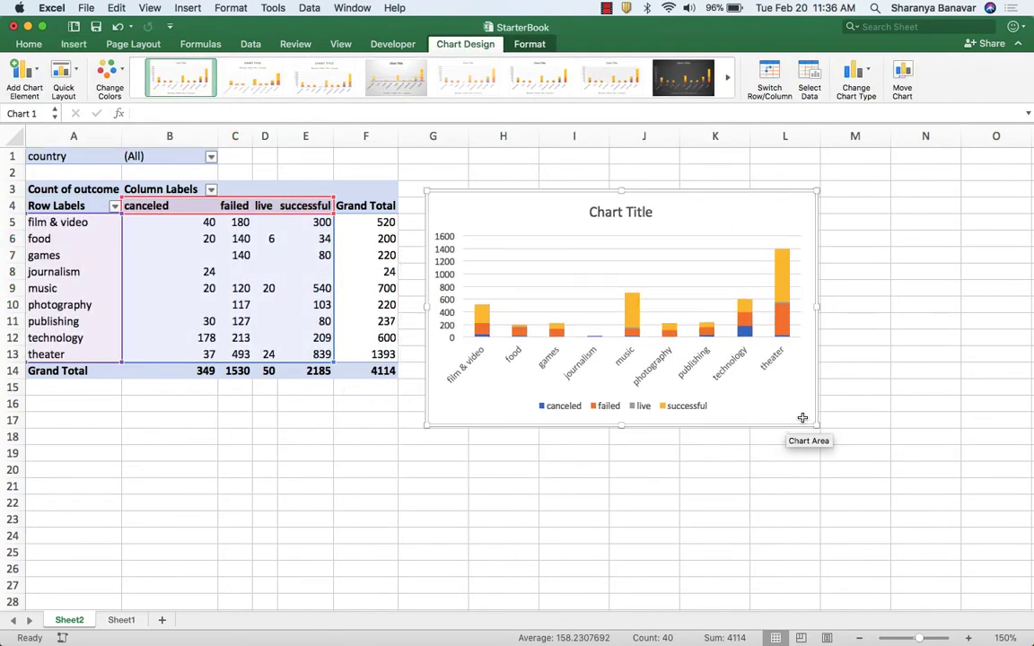
{"action": "left_click_drag", "start_coordinate": [816, 426], "coordinate": [916, 502]}
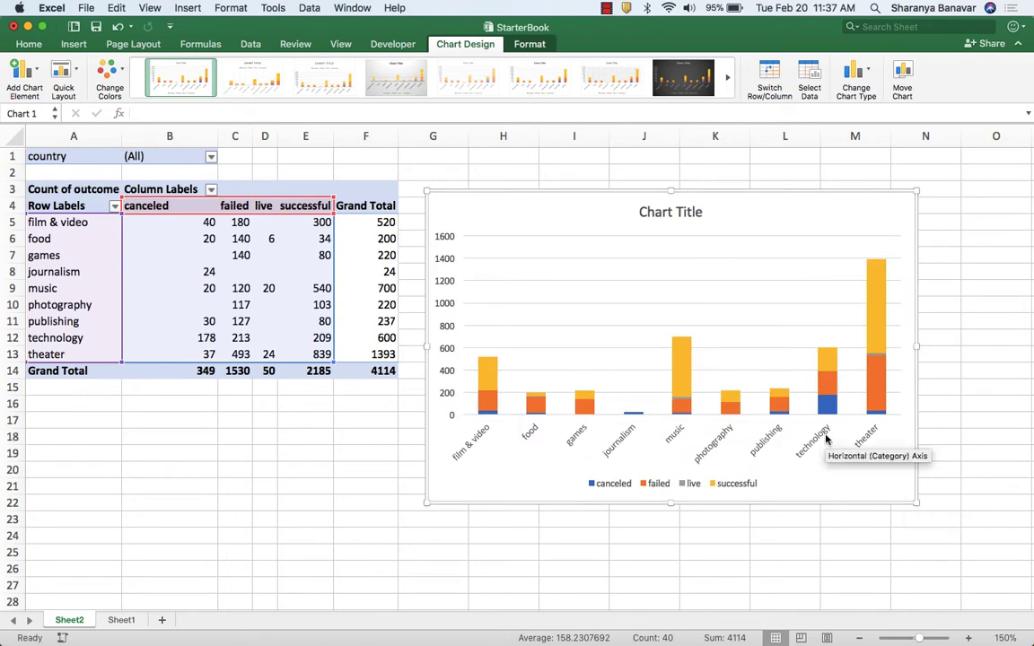
Title the stacked column chart "Outcome by Category" and deselect the chart.
{"action": "left_click", "coordinate": [669, 213]}
{"action": "type", "text": "Outcome by Category"}
{"action": "left_click", "coordinate": [365, 436]}
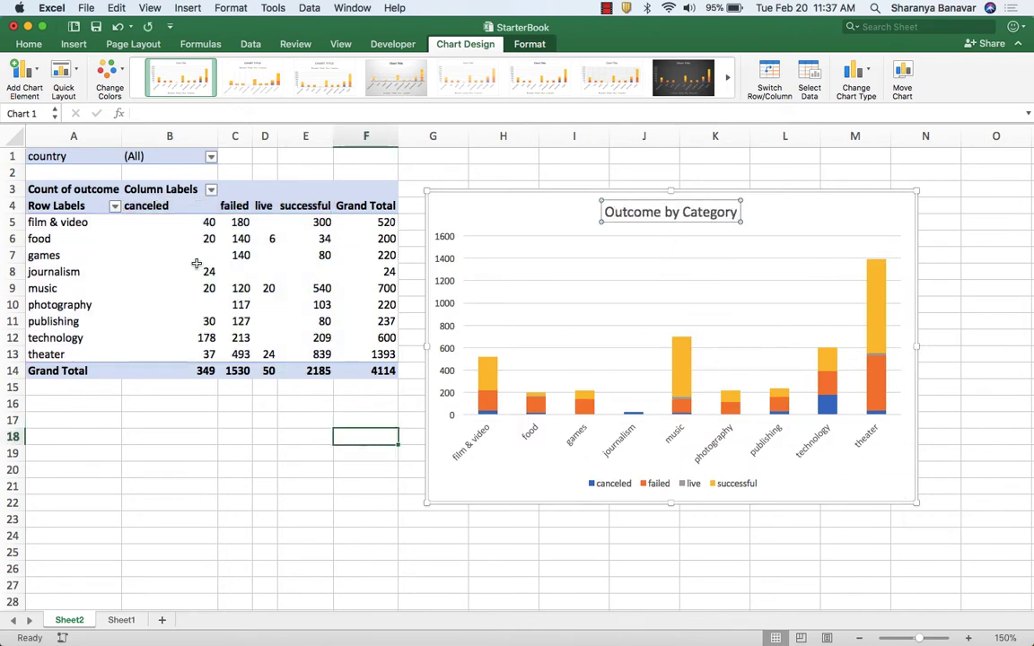
{"action": "left_click", "coordinate": [180, 156]}
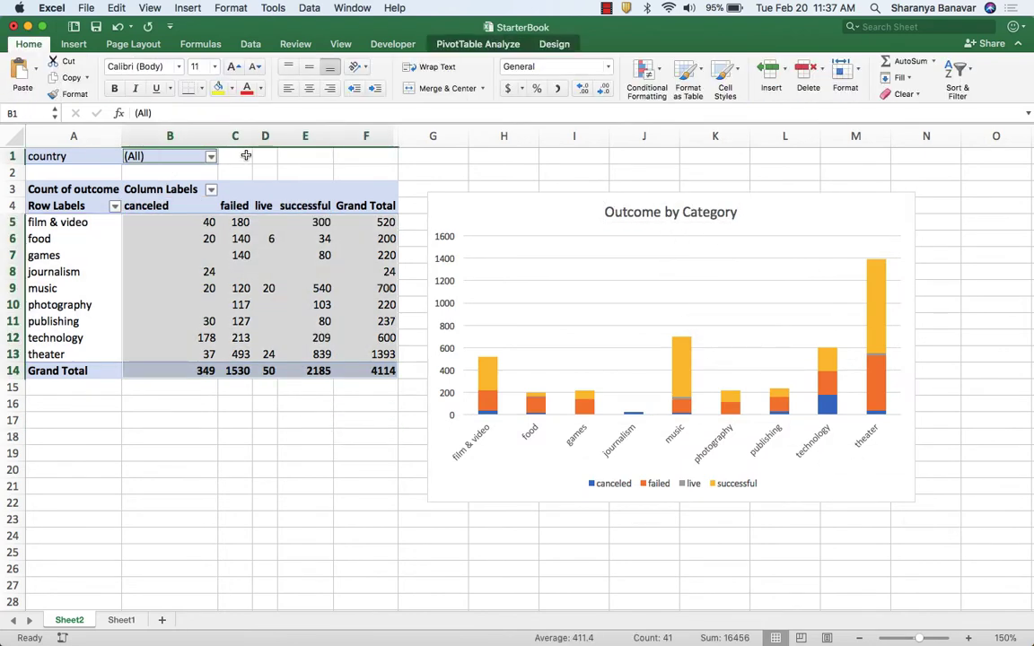
{"action": "left_click", "coordinate": [247, 157]}
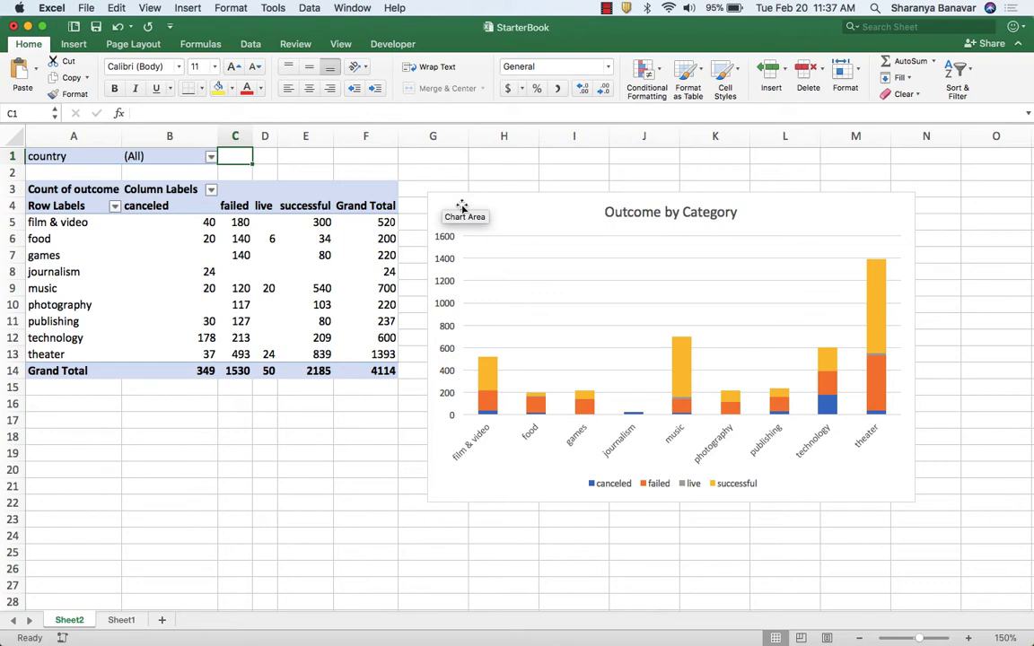
Check the next requirement in Chrome, then create a PivotTable in Excel from Kickstarter range A1:R4115 on a new worksheet.
{"action": "key", "text": "super+Tab"}
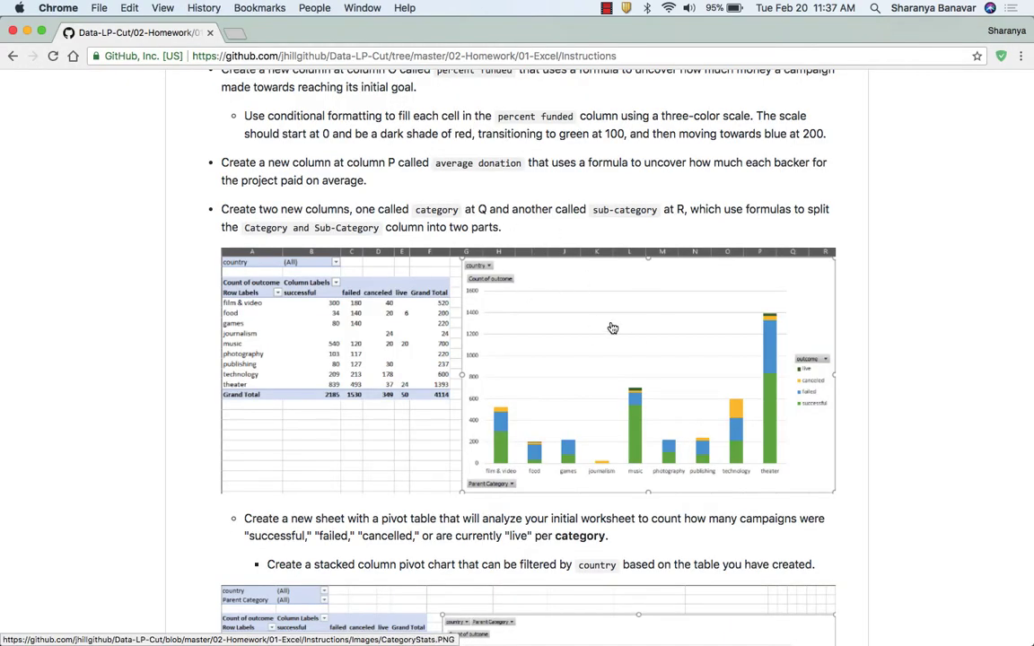
{"action": "scroll", "coordinate": [351, 449], "scroll_direction": "down", "scroll_amount": 5}
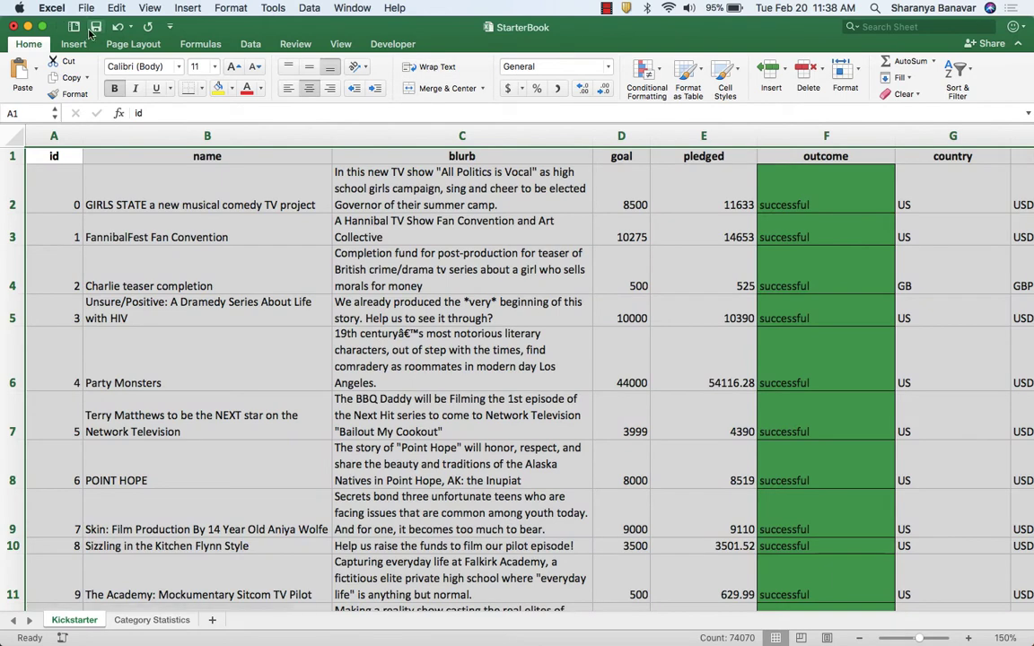
{"action": "left_click", "coordinate": [74, 44]}
{"action": "left_click", "coordinate": [25, 74]}
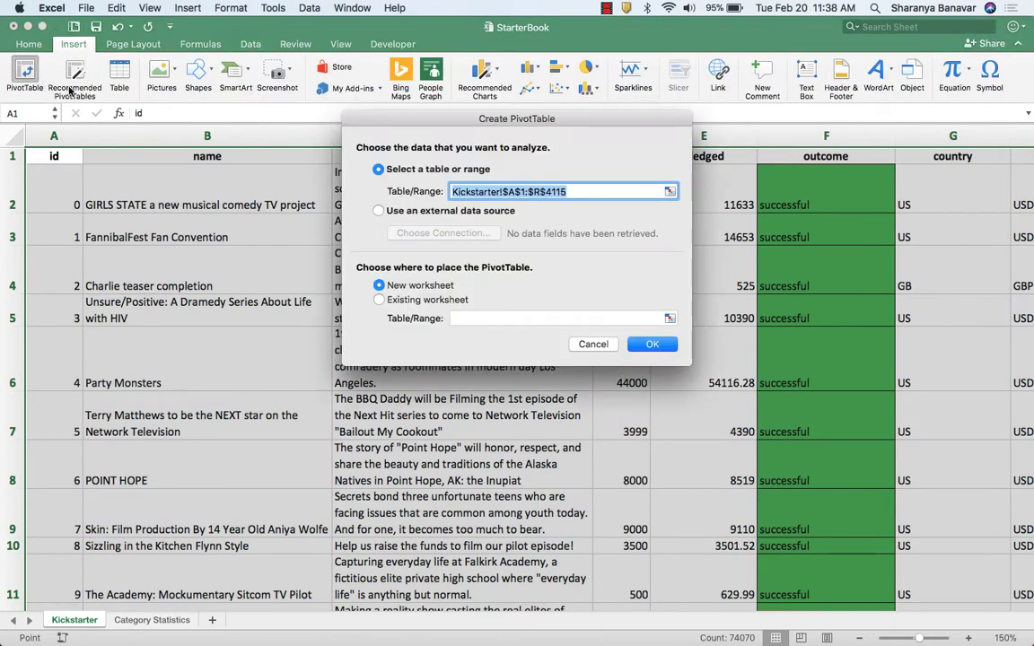
{"action": "left_click", "coordinate": [652, 344]}
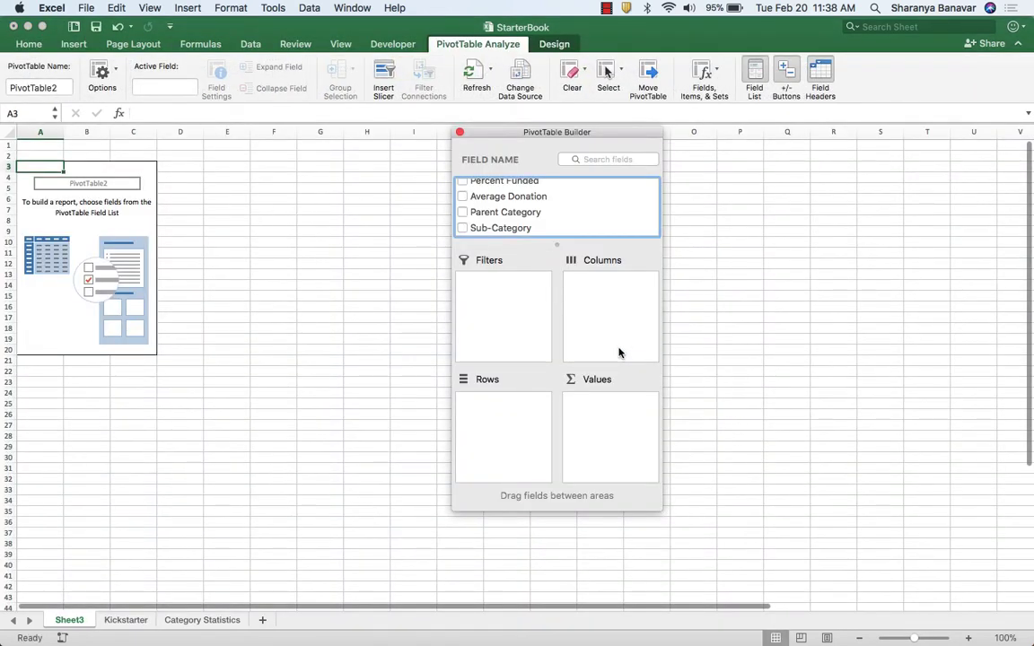
Set Sub-Category as the PivotTable's rows, country as its filter, and outcome as both the column field and the counted value.
{"action": "left_click_drag", "start_coordinate": [516, 236], "coordinate": [519, 454]}
{"action": "scroll", "coordinate": [565, 228], "scroll_direction": "up", "scroll_amount": 10}
{"action": "left_click_drag", "start_coordinate": [489, 235], "coordinate": [507, 292]}
{"action": "left_click_drag", "start_coordinate": [545, 219], "coordinate": [640, 441]}
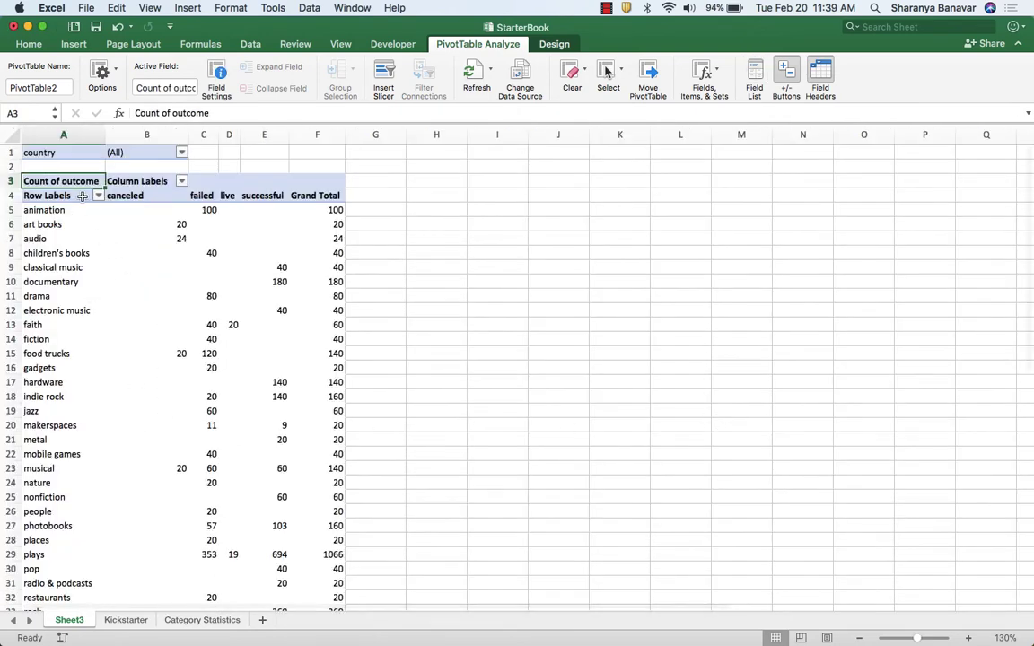
Insert a stacked column chart of the sub-category outcomes, place it beside the table and title it "Outcome by Sub-Category".
{"action": "left_click_drag", "start_coordinate": [81, 195], "coordinate": [260, 412]}
{"action": "left_click", "coordinate": [74, 44]}
{"action": "left_click", "coordinate": [497, 75]}
{"action": "left_click", "coordinate": [516, 135]}
{"action": "left_click_drag", "start_coordinate": [596, 289], "coordinate": [605, 167]}
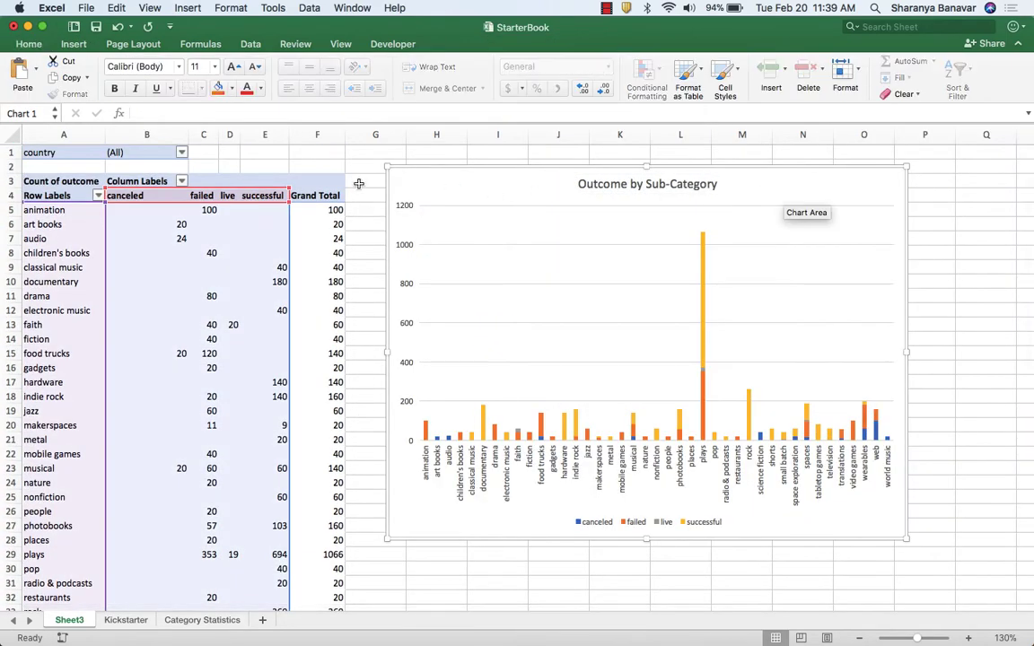
{"action": "left_click", "coordinate": [628, 246]}
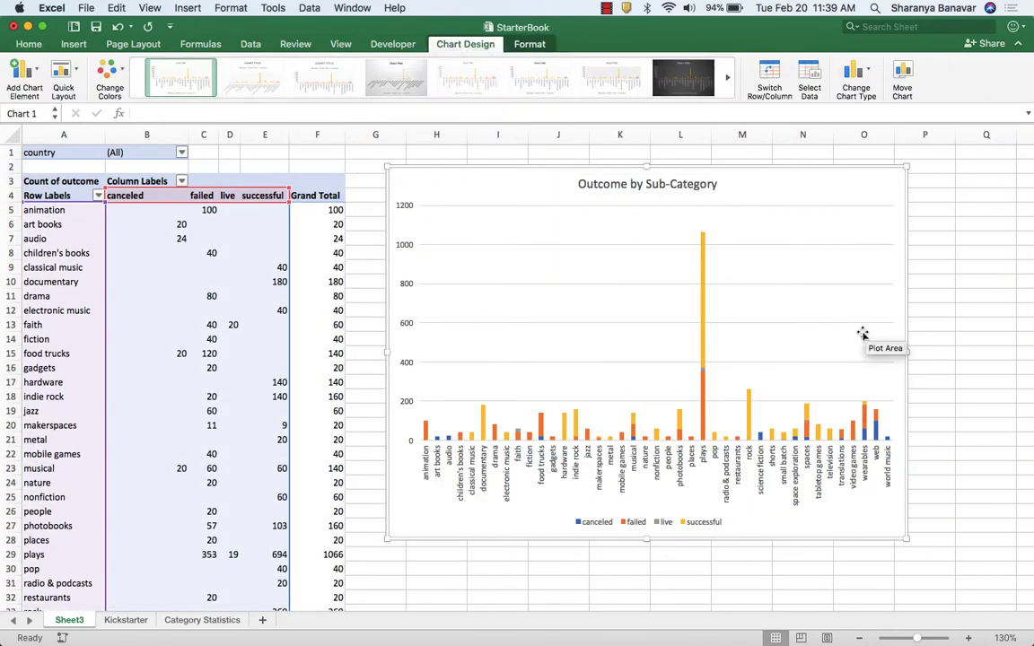
Filter the sub-category PivotTable by country to show only AU.
{"action": "left_click", "coordinate": [181, 153]}
{"action": "left_click", "coordinate": [220, 224]}
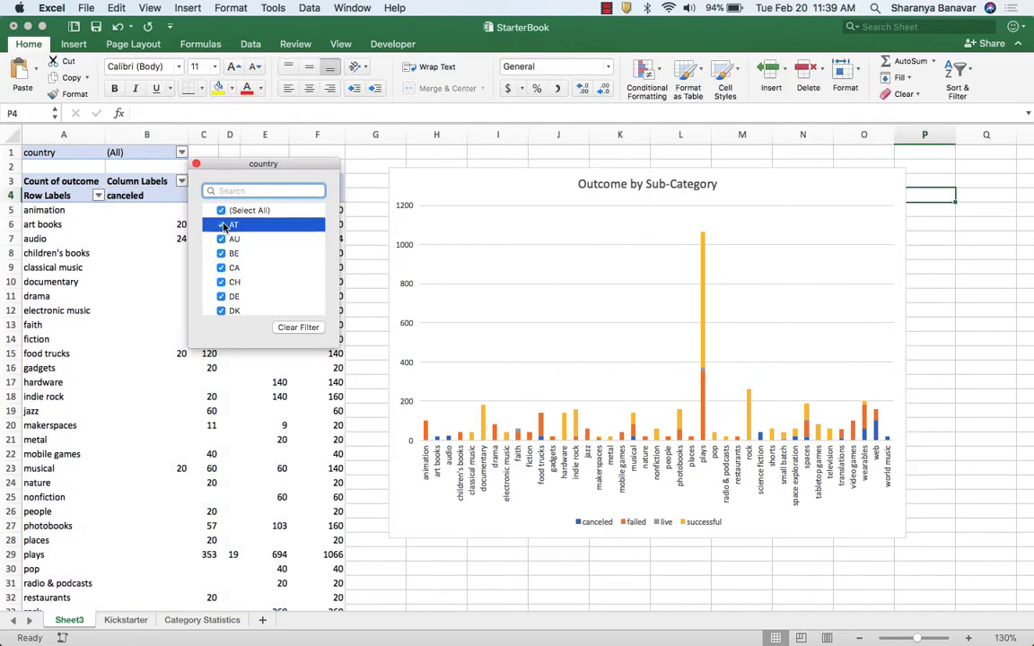
{"action": "left_click", "coordinate": [220, 212]}
{"action": "left_click", "coordinate": [221, 212]}
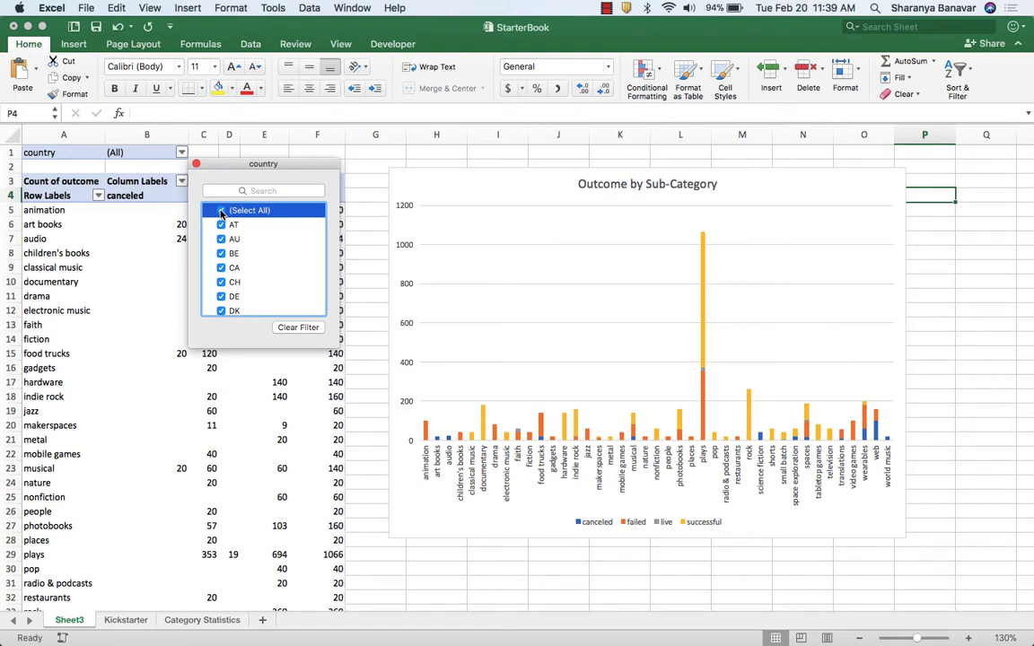
{"action": "left_click", "coordinate": [221, 211]}
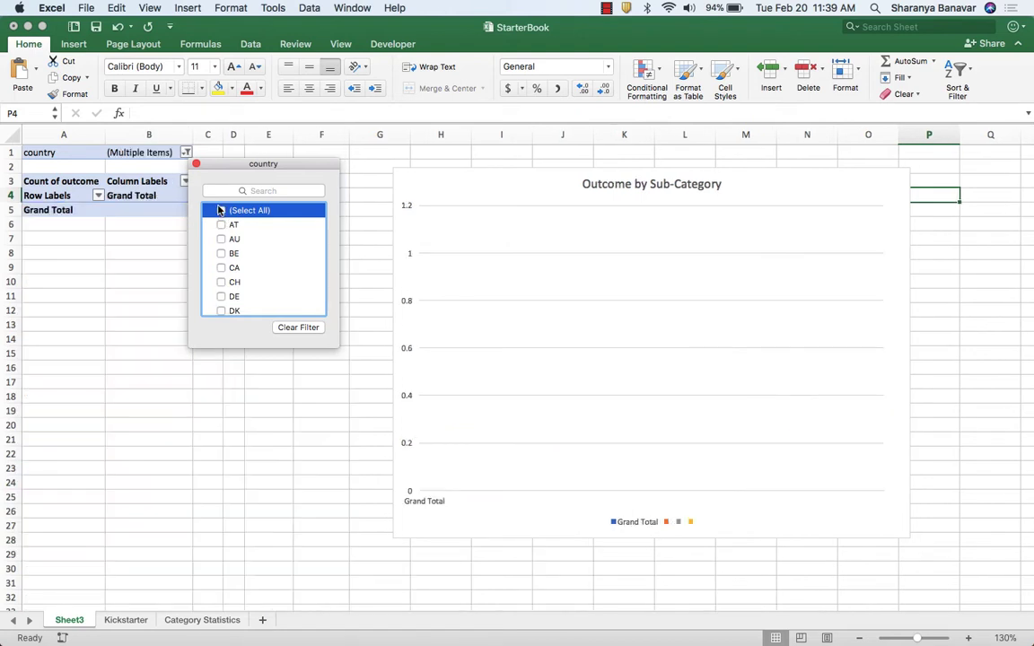
{"action": "left_click", "coordinate": [221, 239]}
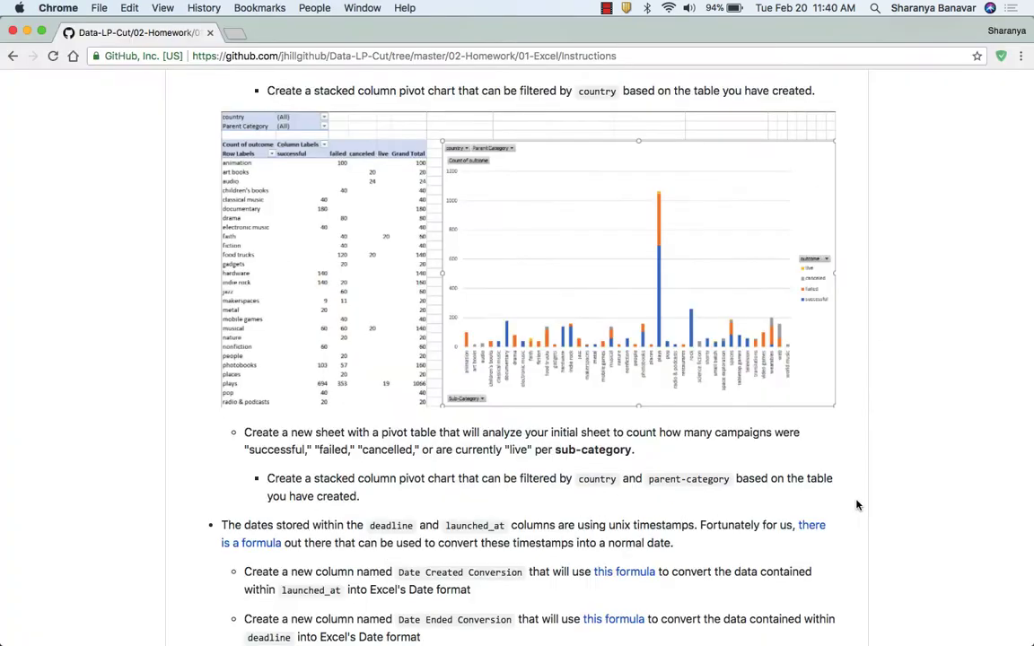
Read the date conversion requirements in Chrome, then examine the deadline and launched_at timestamps on Excel's Kickstarter sheet.
{"action": "scroll", "coordinate": [881, 509], "scroll_direction": "down", "scroll_amount": 4}
{"action": "scroll", "coordinate": [881, 509], "scroll_direction": "down", "scroll_amount": 2}
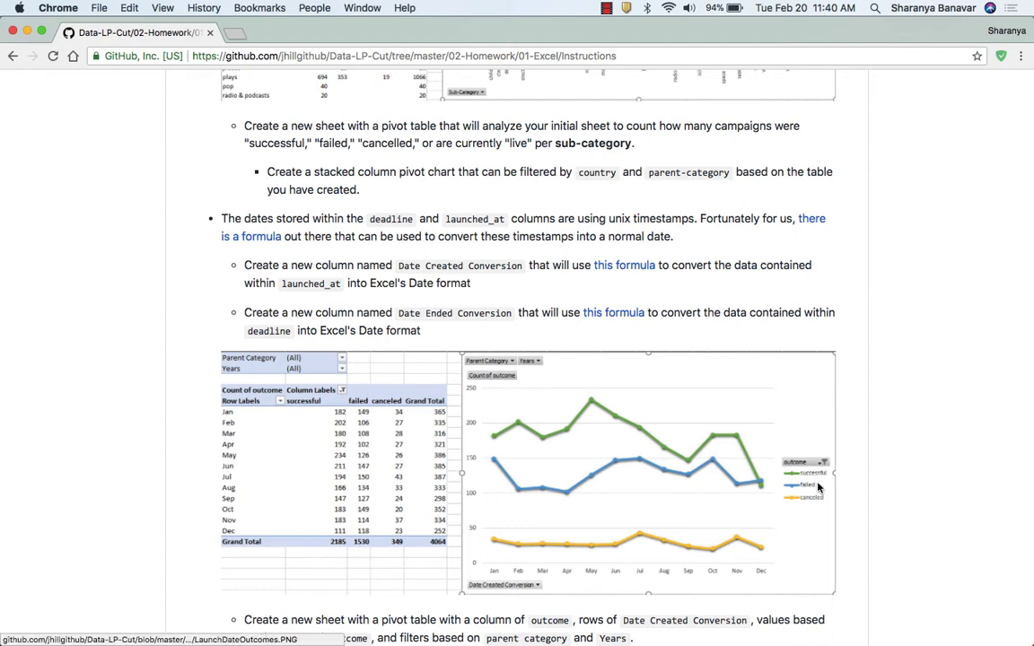
{"action": "key", "text": "super+Tab"}
{"action": "left_click", "coordinate": [73, 619]}
{"action": "key", "text": "super+a"}
{"action": "scroll", "coordinate": [297, 201], "scroll_direction": "right", "scroll_amount": 10}
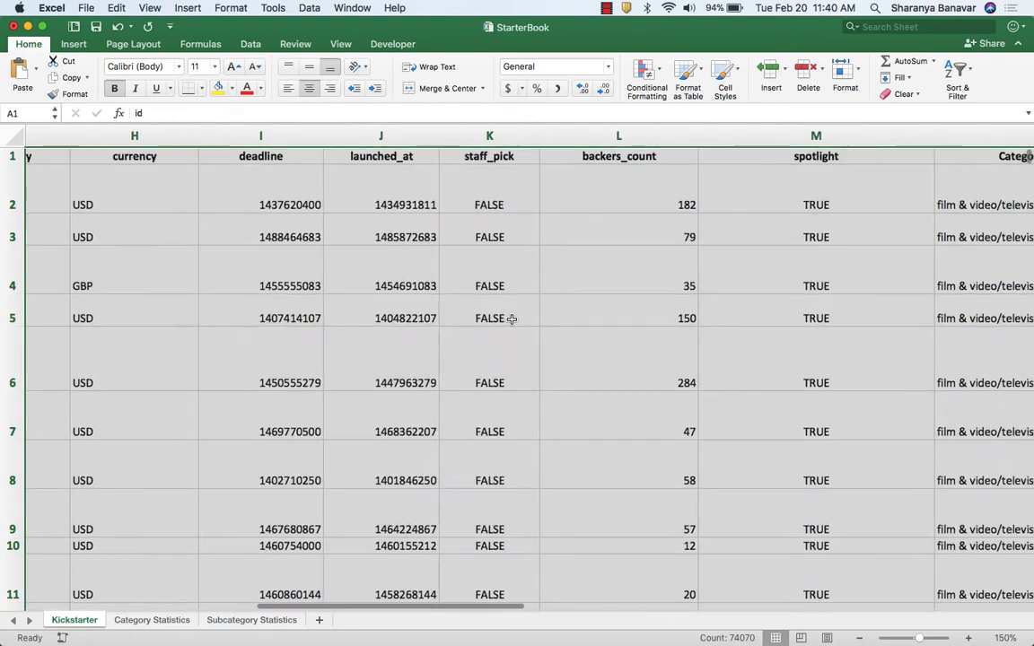
{"action": "left_click", "coordinate": [297, 201]}
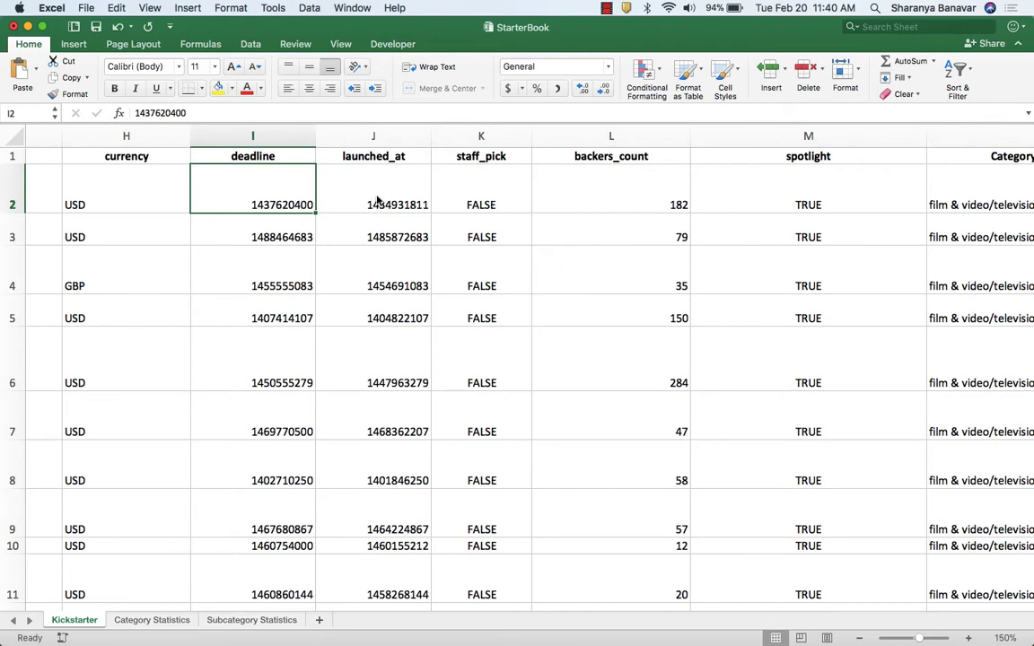
Open the linked formula for converting launched_at in Chrome and study the Unix timestamp conversion, including its DATE(1970,1,1) part.
{"action": "key", "text": "super+Tab"}
{"action": "scroll", "coordinate": [529, 252], "scroll_direction": "down", "scroll_amount": 2}
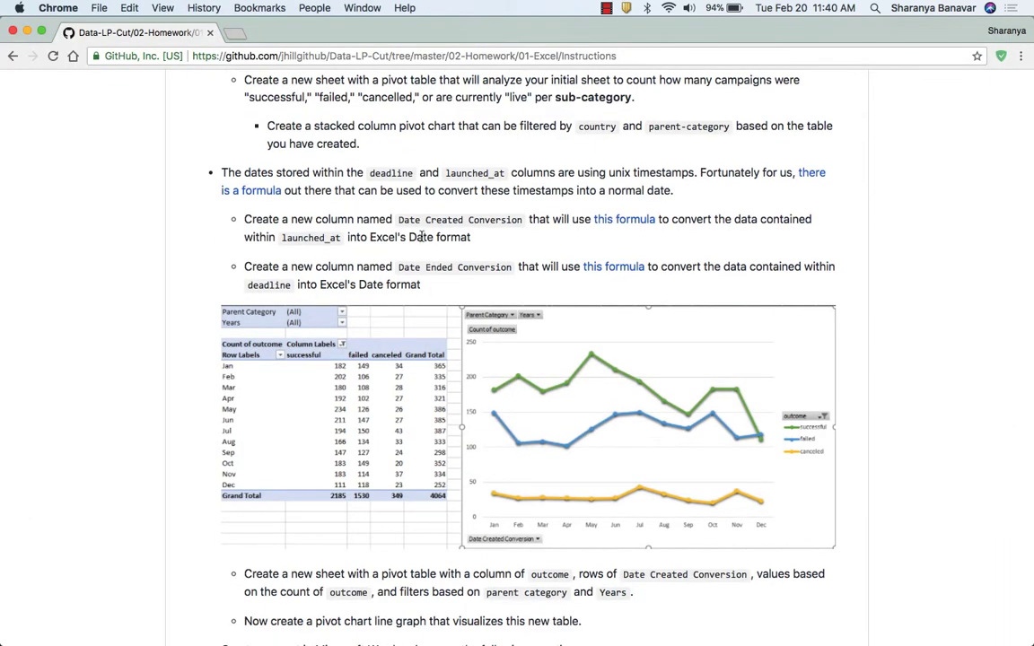
{"action": "left_click", "coordinate": [626, 221]}
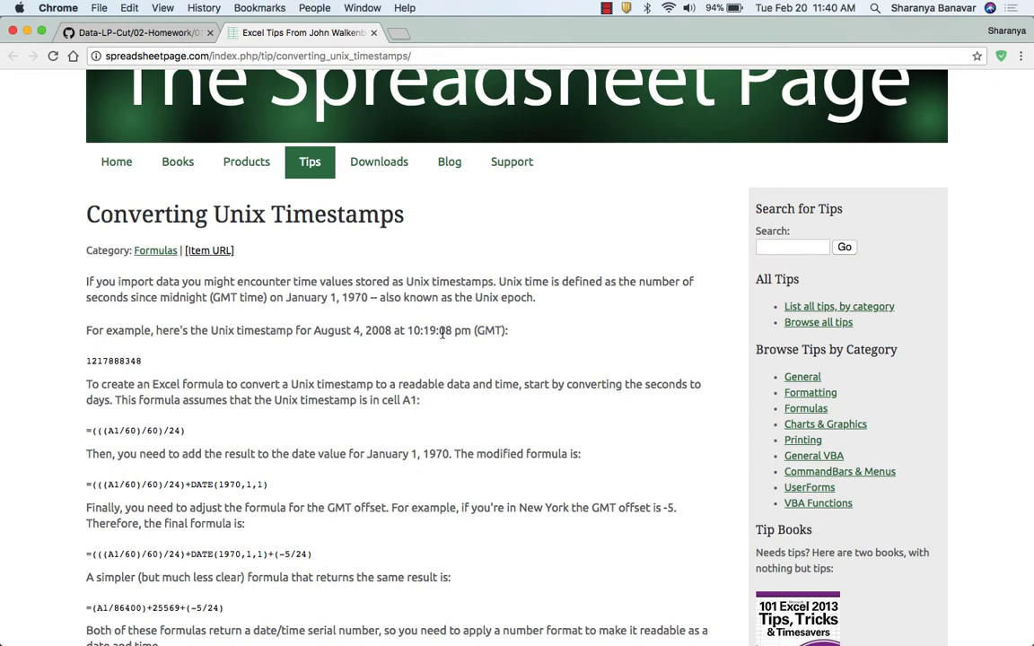
{"action": "scroll", "coordinate": [440, 332], "scroll_direction": "down", "scroll_amount": 2}
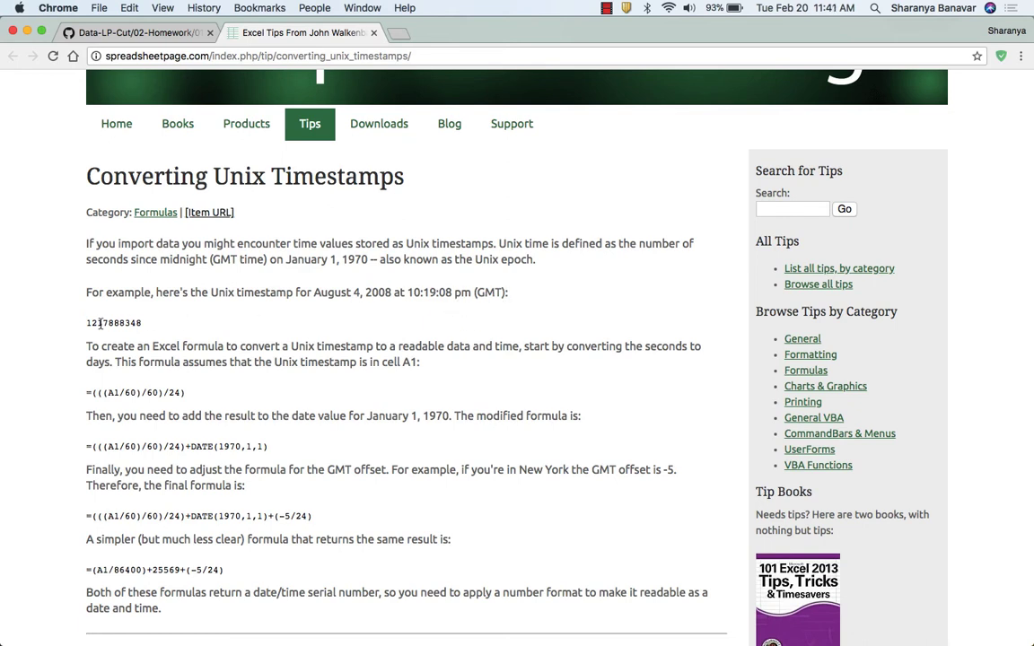
{"action": "left_click_drag", "start_coordinate": [88, 324], "coordinate": [142, 324]}
{"action": "left_click", "coordinate": [140, 324]}
{"action": "scroll", "coordinate": [112, 325], "scroll_direction": "down", "scroll_amount": 2}
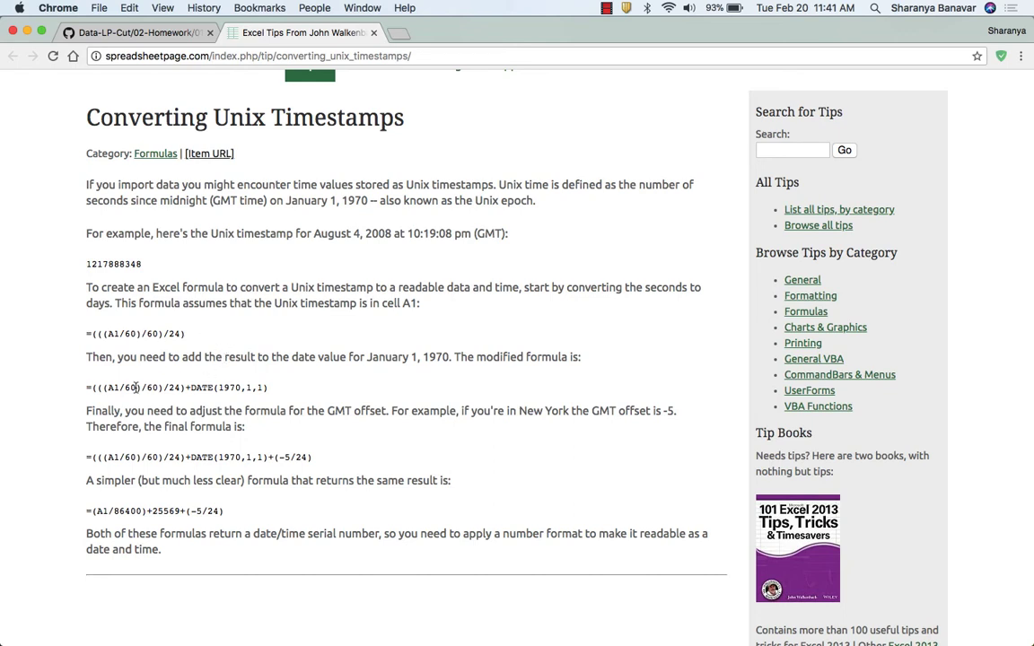
{"action": "left_click_drag", "start_coordinate": [267, 386], "coordinate": [189, 387]}
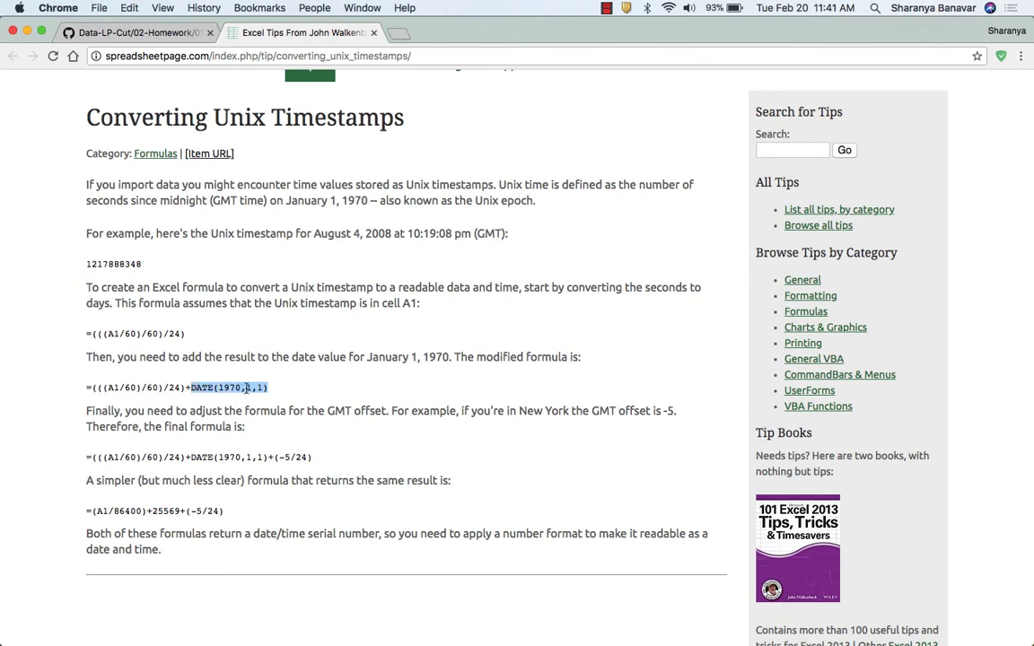
{"action": "left_click", "coordinate": [281, 390]}
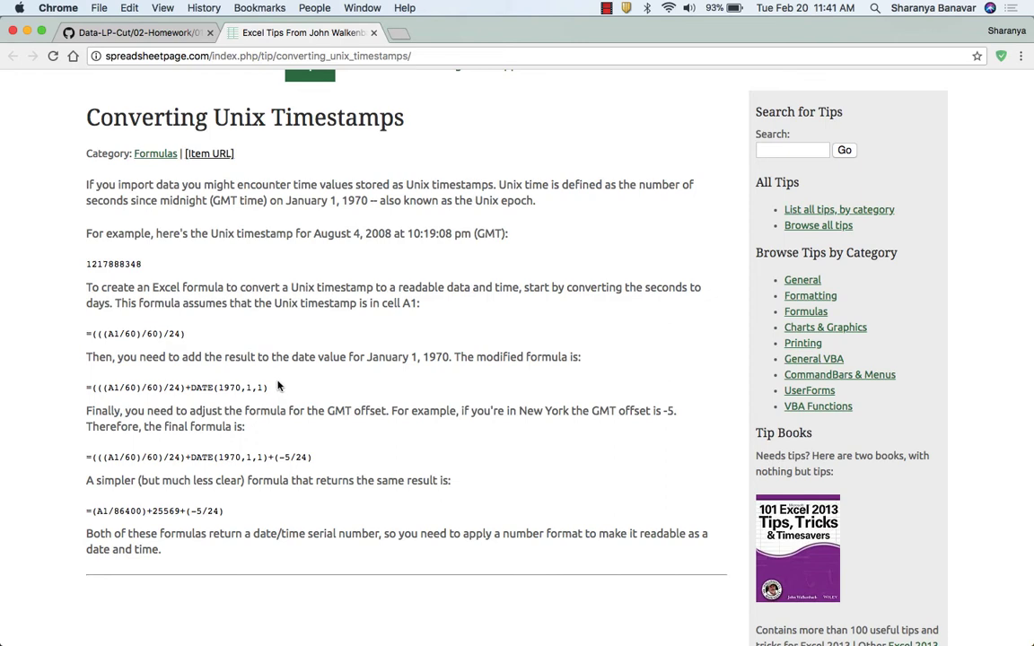
In Excel, add a Date Created Conversion column in S and enter =(((J2/60)/60)/24)+DATE(1970,1,1) in S2.
{"action": "key", "text": "super+Tab"}
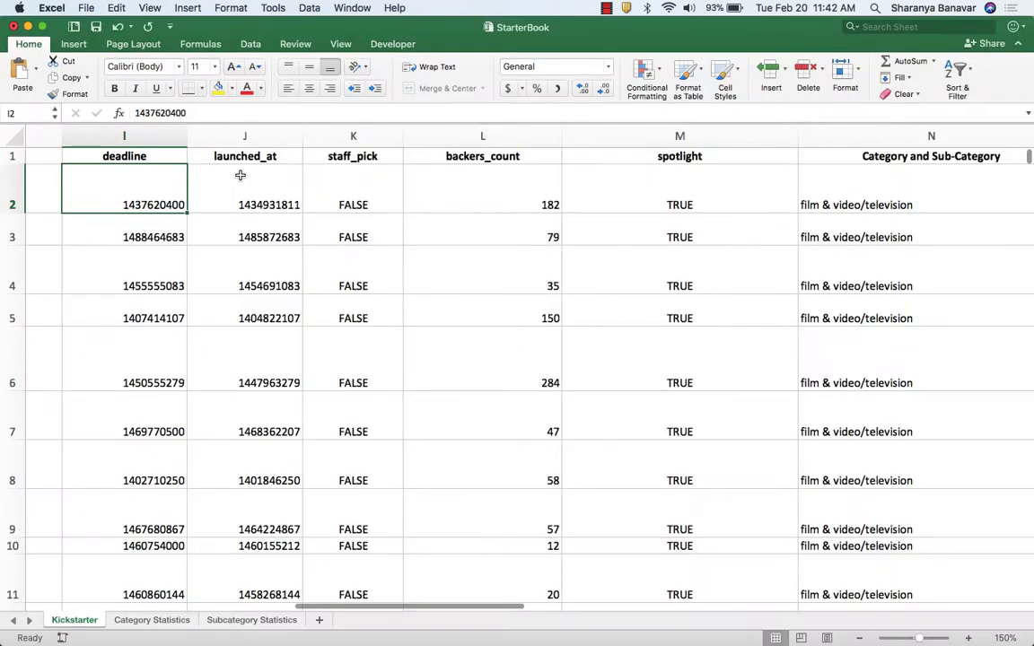
{"action": "left_click", "coordinate": [255, 174]}
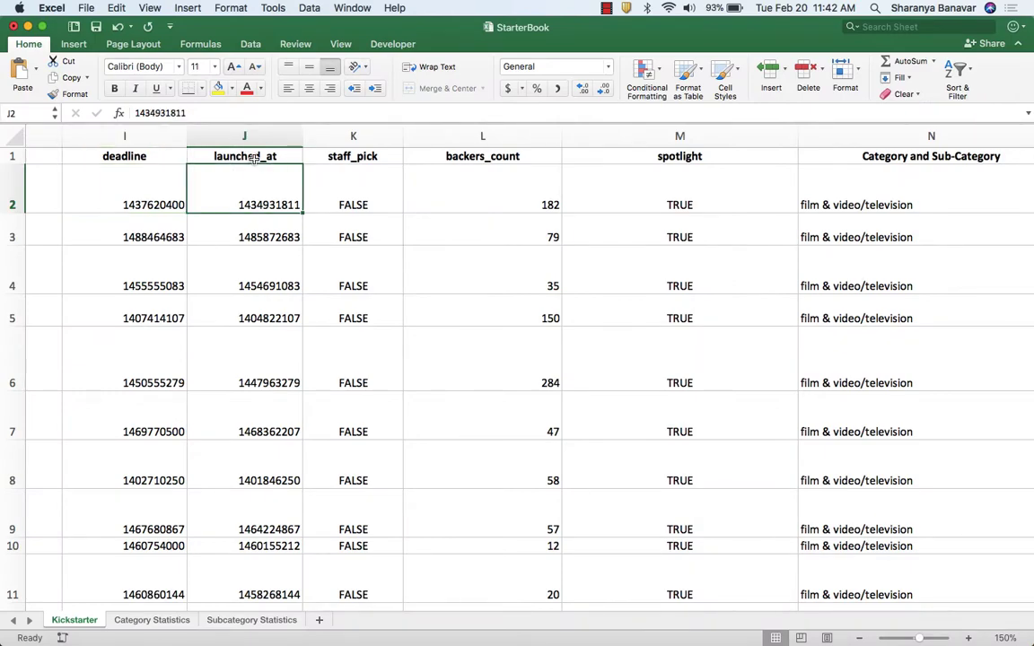
{"action": "scroll", "coordinate": [270, 197], "scroll_direction": "right", "scroll_amount": 6}
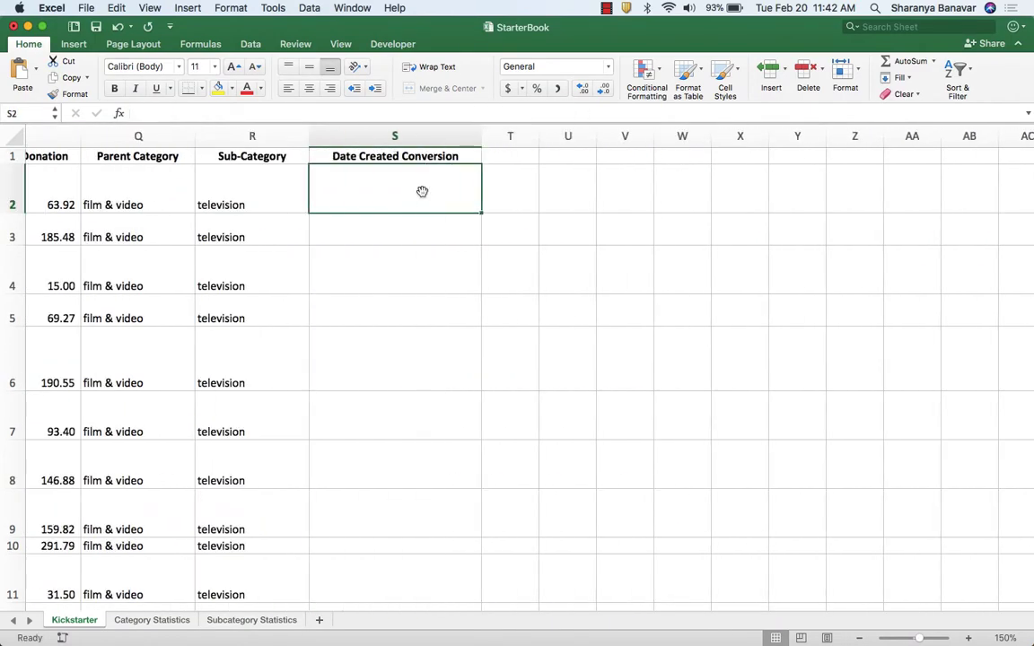
{"action": "type", "text": "=((("}
{"action": "scroll", "coordinate": [307, 314], "scroll_direction": "left", "scroll_amount": 6}
{"action": "left_click", "coordinate": [308, 193]}
{"action": "type", "text": "/60)/60)/24)+DATE(1970,1,1)"}
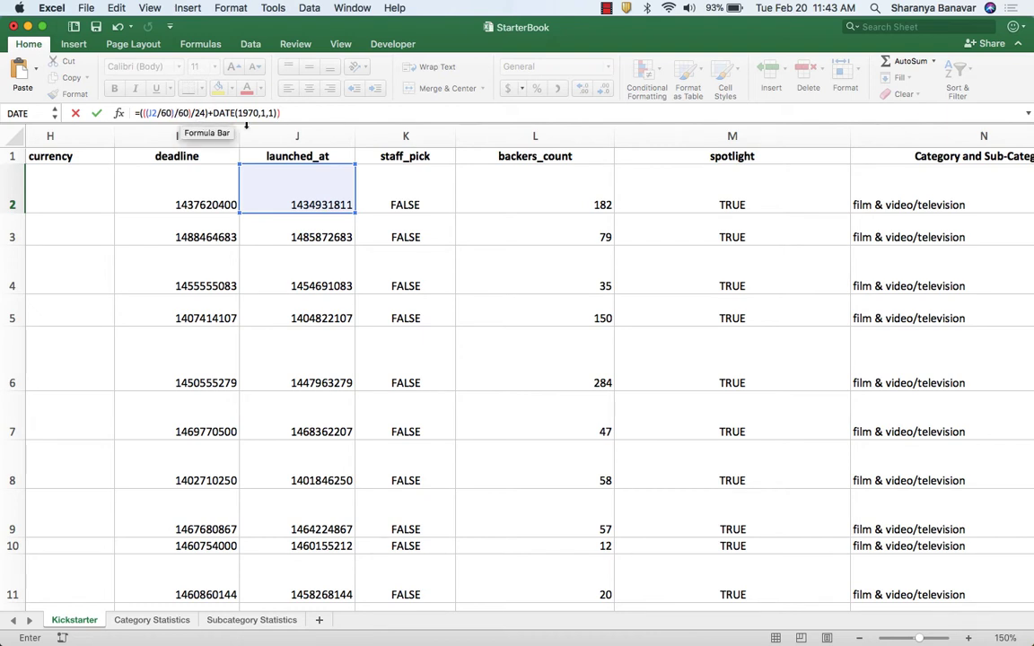
{"action": "key", "text": "Return"}
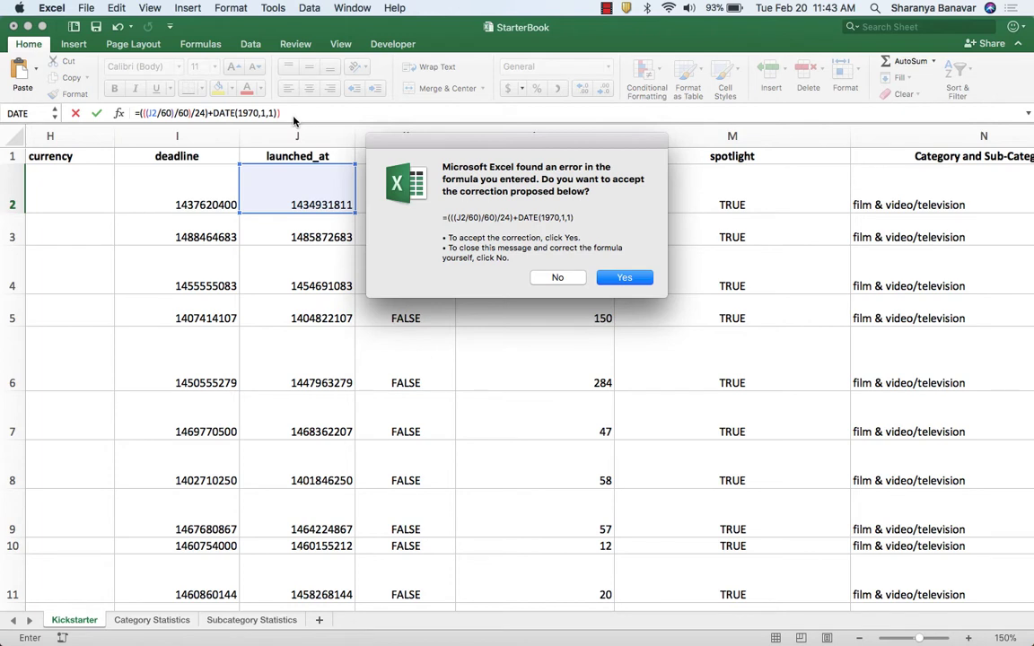
{"action": "left_click", "coordinate": [625, 279]}
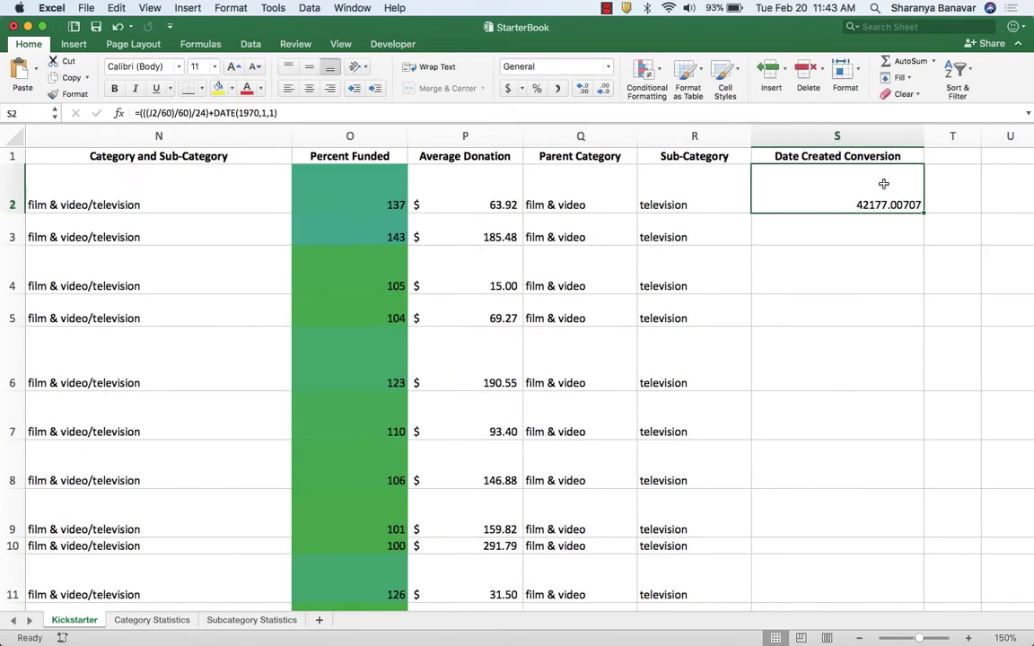
Format the converted launch date in S2 as Short Date and fill the formula down the Date Created Conversion column.
{"action": "left_click", "coordinate": [607, 67]}
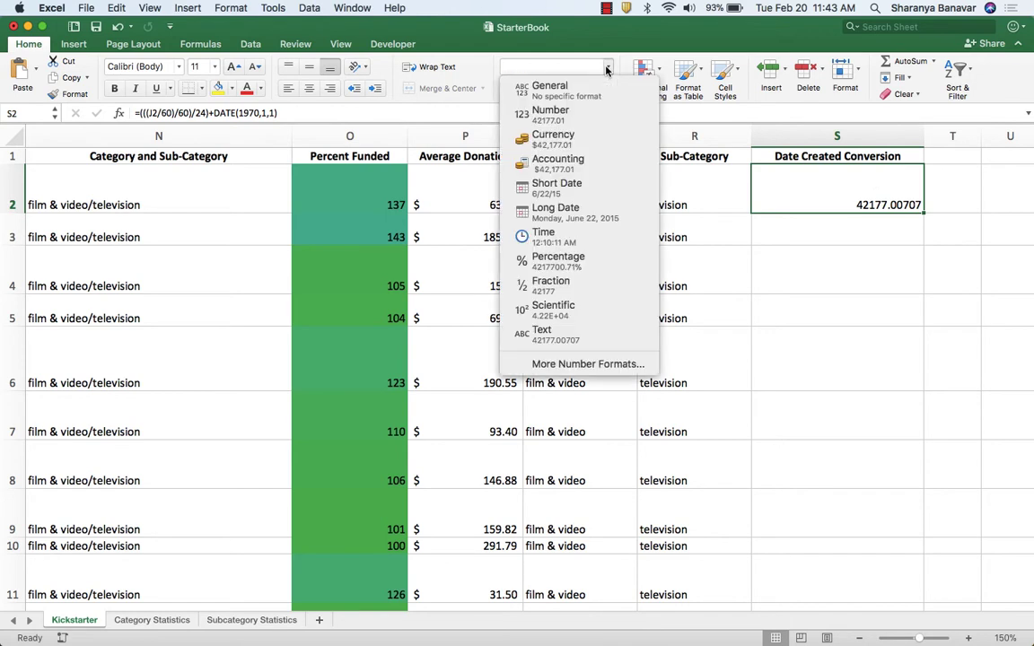
{"action": "left_click", "coordinate": [576, 199]}
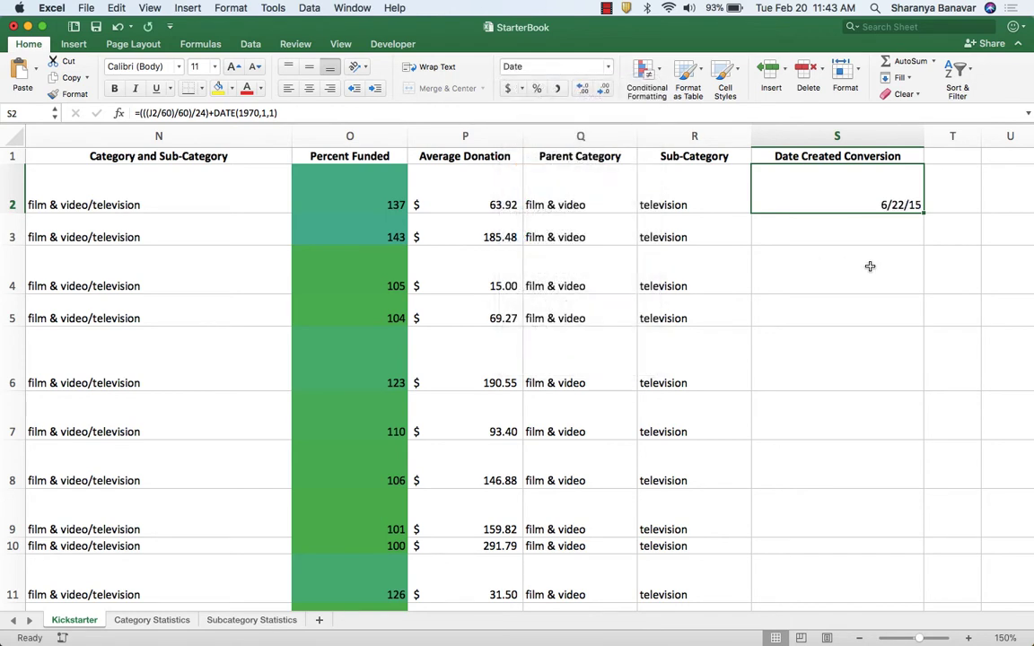
{"action": "double_click", "coordinate": [924, 213]}
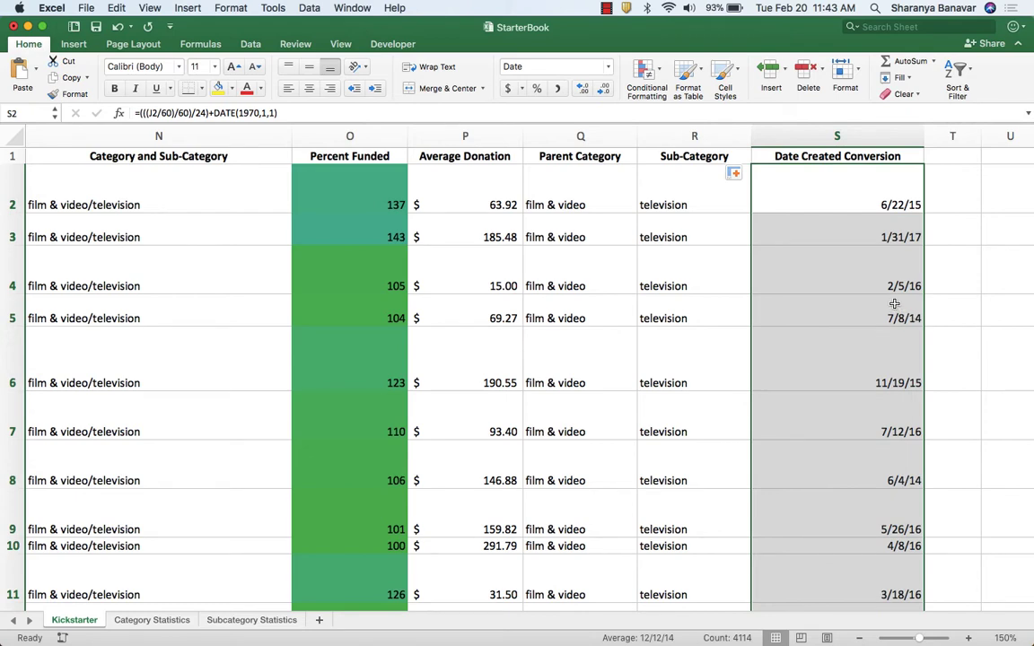
Add a Date Ended Conversion header in T1 and widen column T to fit it.
{"action": "scroll", "coordinate": [893, 302], "scroll_direction": "right", "scroll_amount": 5}
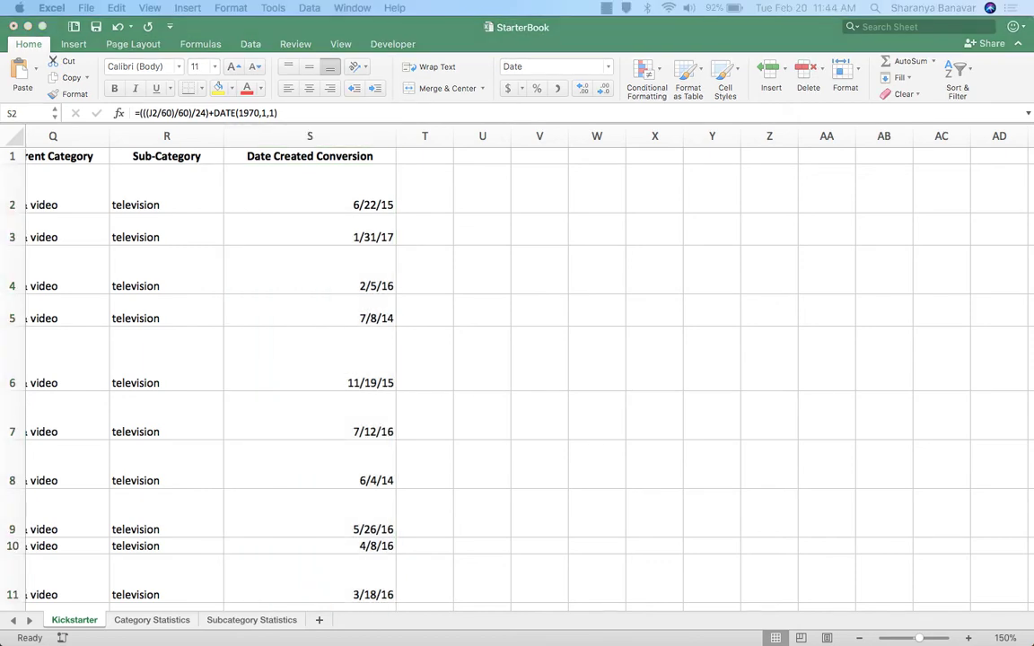
{"action": "left_click", "coordinate": [447, 159]}
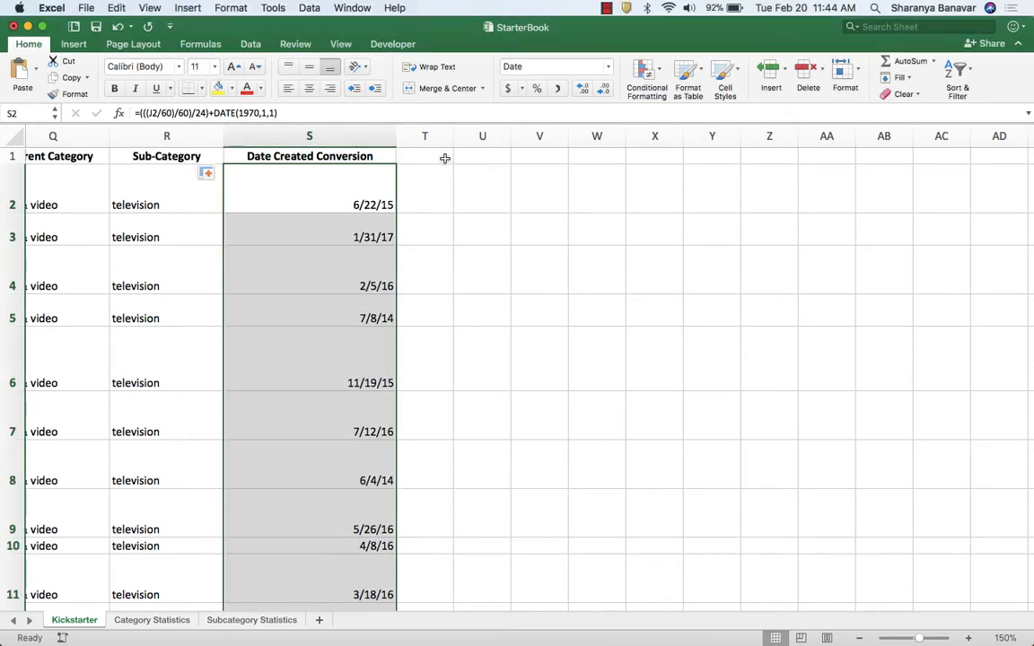
{"action": "left_click", "coordinate": [438, 156]}
{"action": "type", "text": "Date Ended Conversion"}
{"action": "key", "text": "Return"}
{"action": "left_click_drag", "start_coordinate": [453, 136], "coordinate": [568, 136]}
Enter =(((I2/60)/60)/24)+DATE(1970,1,1) in T2 and fill it down the Date Ended Conversion column.
{"action": "type", "text": "=(((I2/60)/60)/24)+DATE(1970,1,1)"}
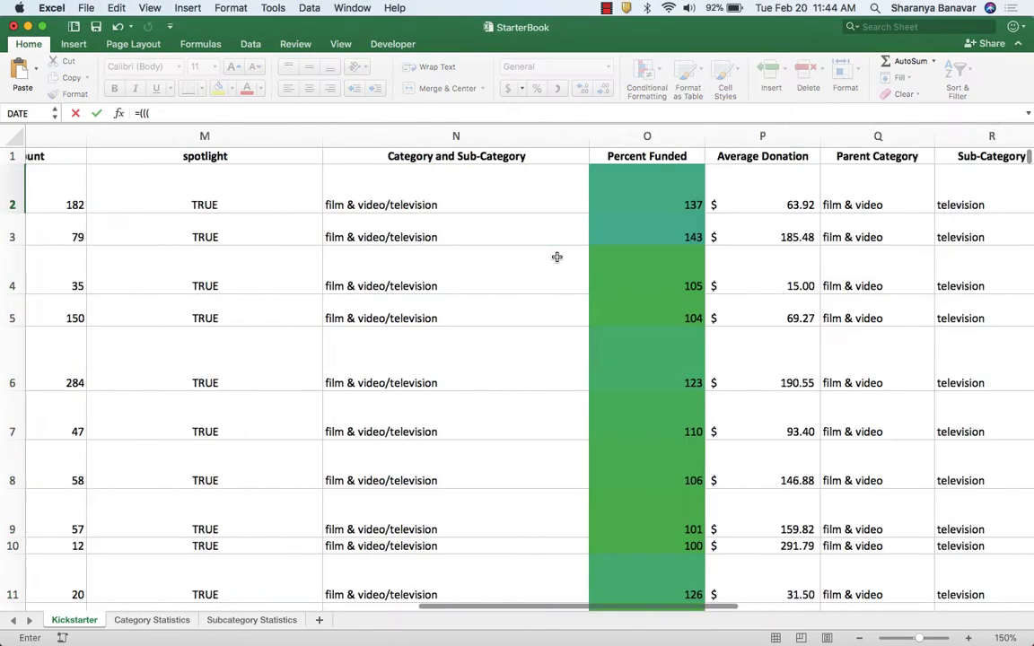
{"action": "key", "text": "Return"}
{"action": "left_click", "coordinate": [574, 193]}
{"action": "double_click", "coordinate": [612, 213]}
{"action": "left_click", "coordinate": [454, 201]}
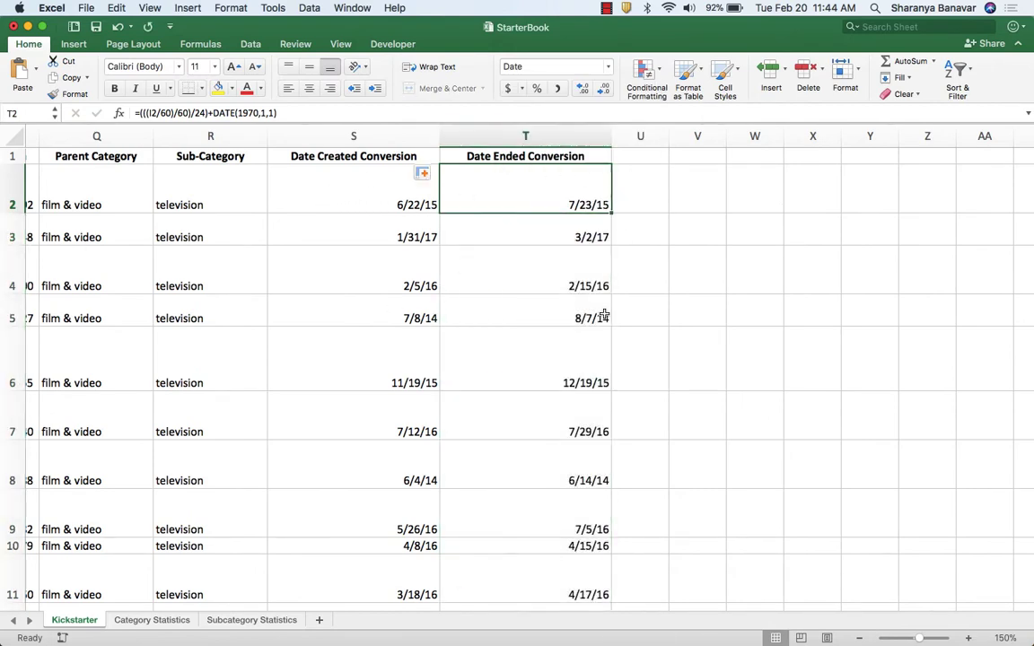
Read the requirements for the launch date pivot table in Chrome, then add a Years header in U1 of Excel's Kickstarter sheet.
{"action": "key", "text": "super+Tab"}
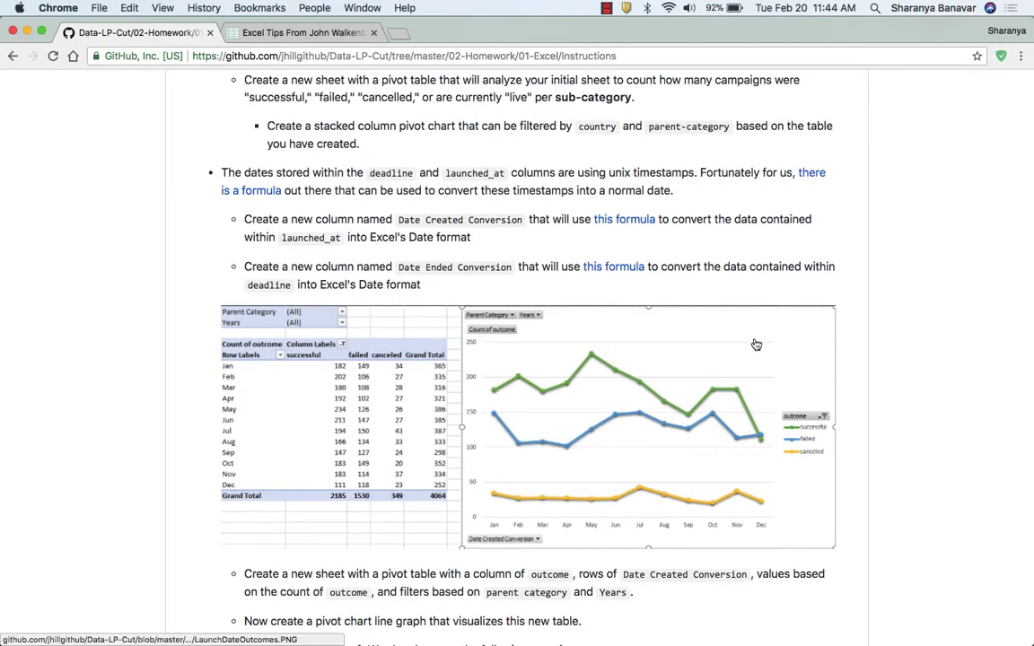
{"action": "scroll", "coordinate": [753, 341], "scroll_direction": "down", "scroll_amount": 3}
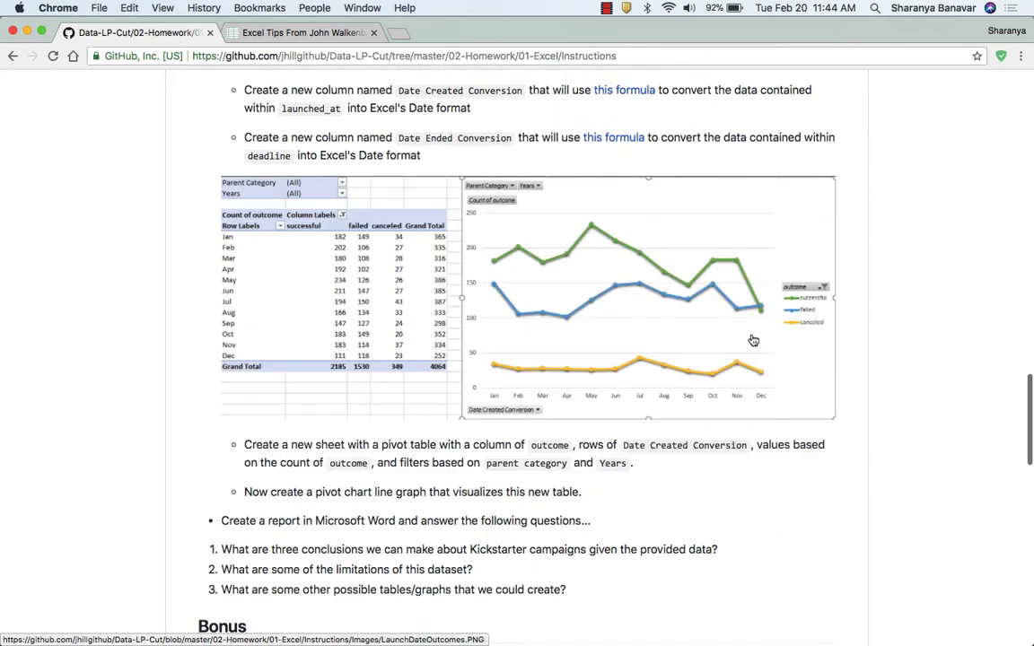
{"action": "scroll", "coordinate": [692, 385], "scroll_direction": "up", "scroll_amount": 1}
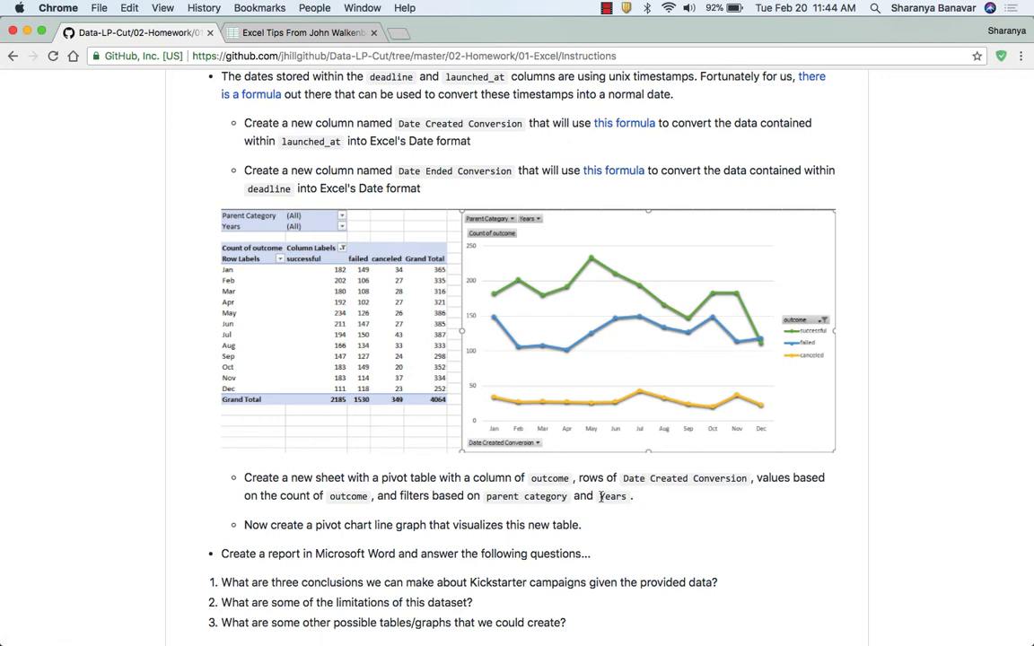
{"action": "left_click", "coordinate": [638, 500]}
{"action": "key", "text": "super+Tab"}
{"action": "left_click", "coordinate": [655, 155]}
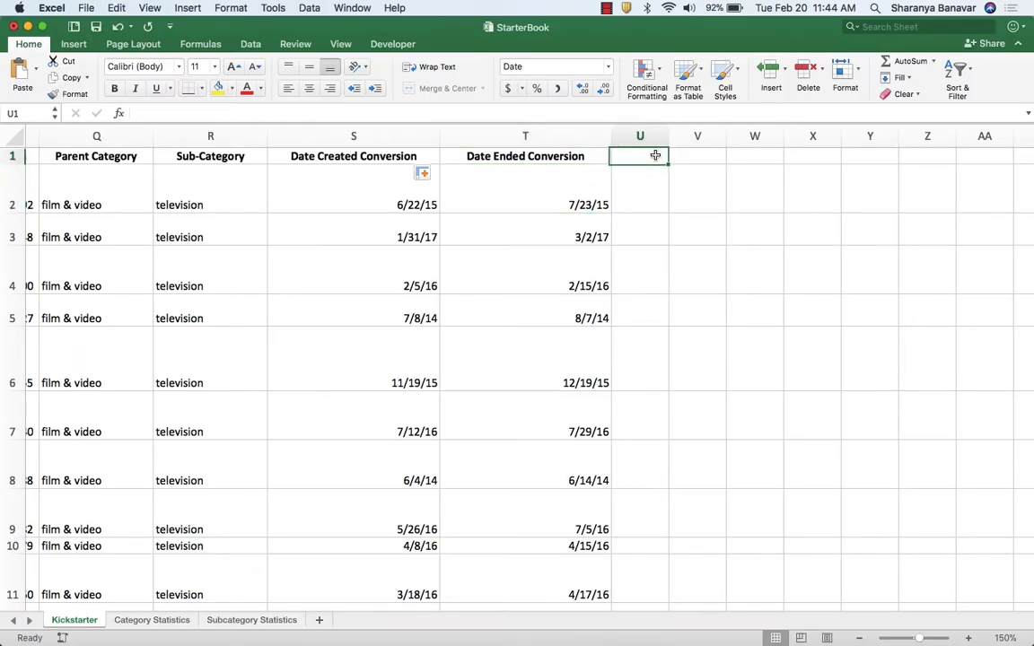
{"action": "type", "text": "Years"}
{"action": "key", "text": "Return"}
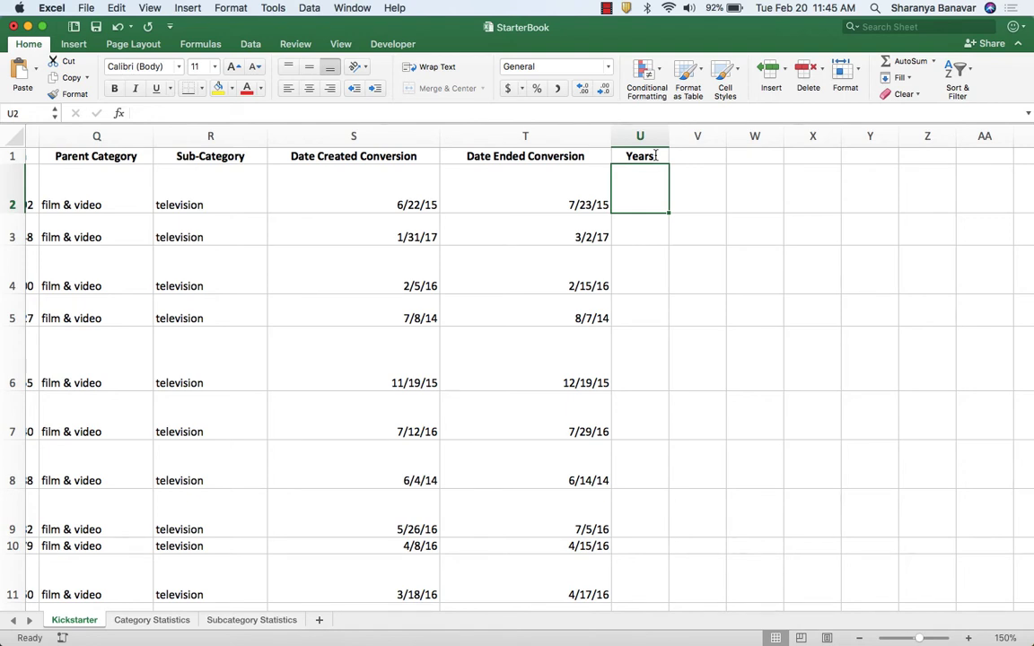
Enter =YEAR(S2) in U2 and fill it down the Years column.
{"action": "type", "text": "=year"}
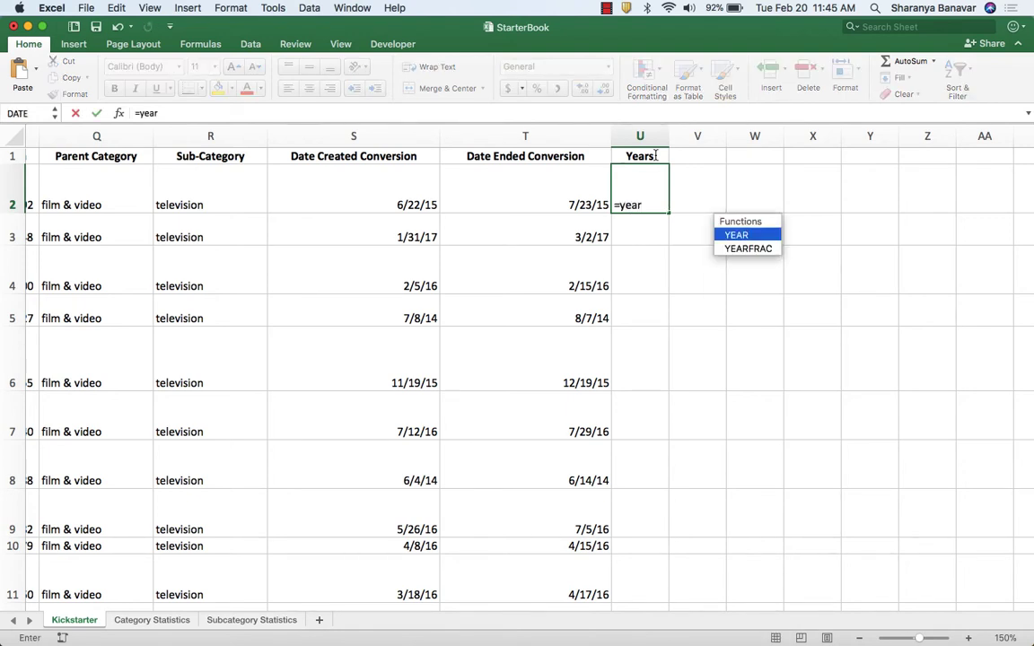
{"action": "key", "text": "Tab"}
{"action": "left_click", "coordinate": [411, 177]}
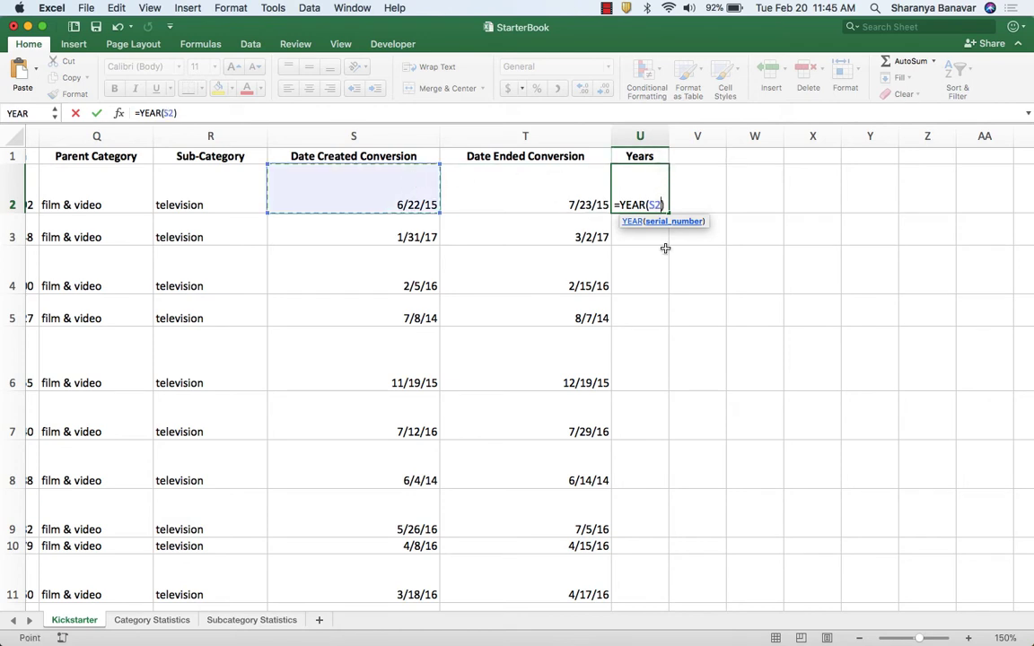
{"action": "key", "text": "Return"}
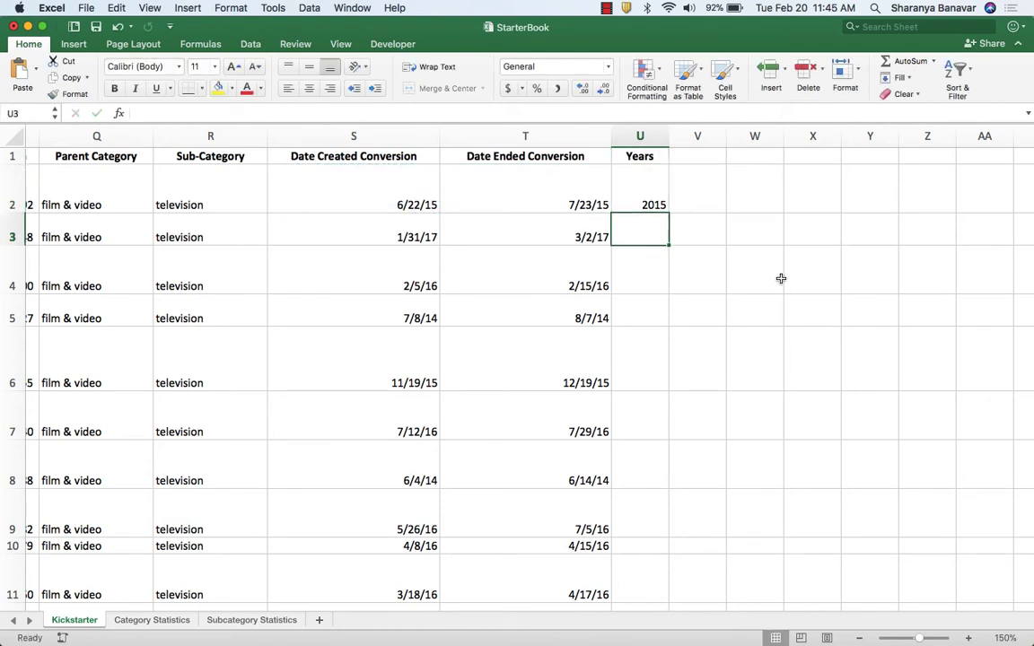
{"action": "left_click", "coordinate": [652, 190]}
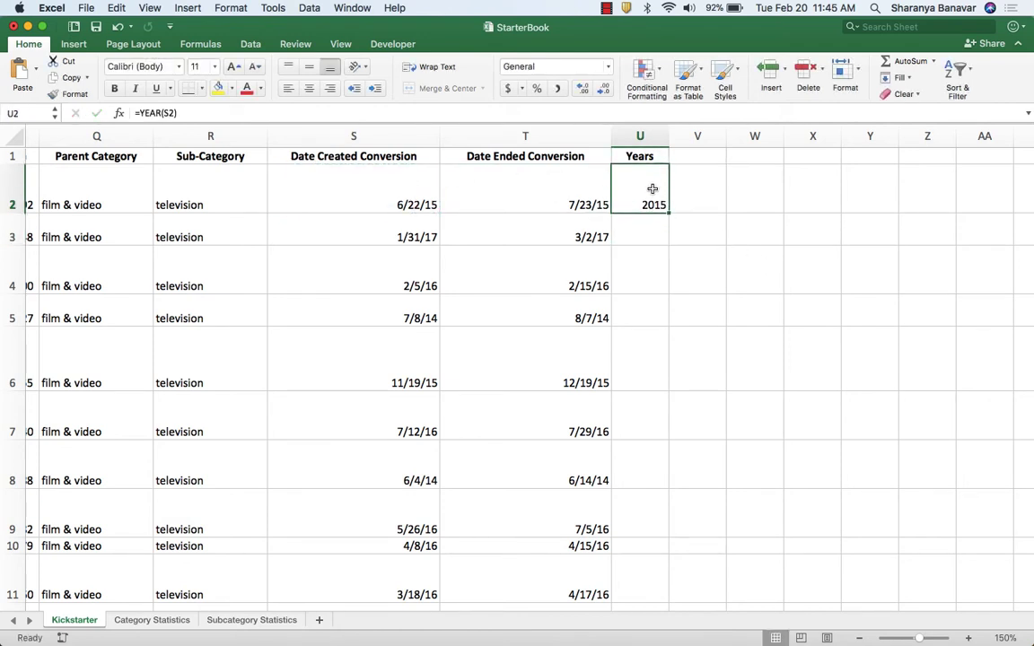
{"action": "double_click", "coordinate": [667, 211]}
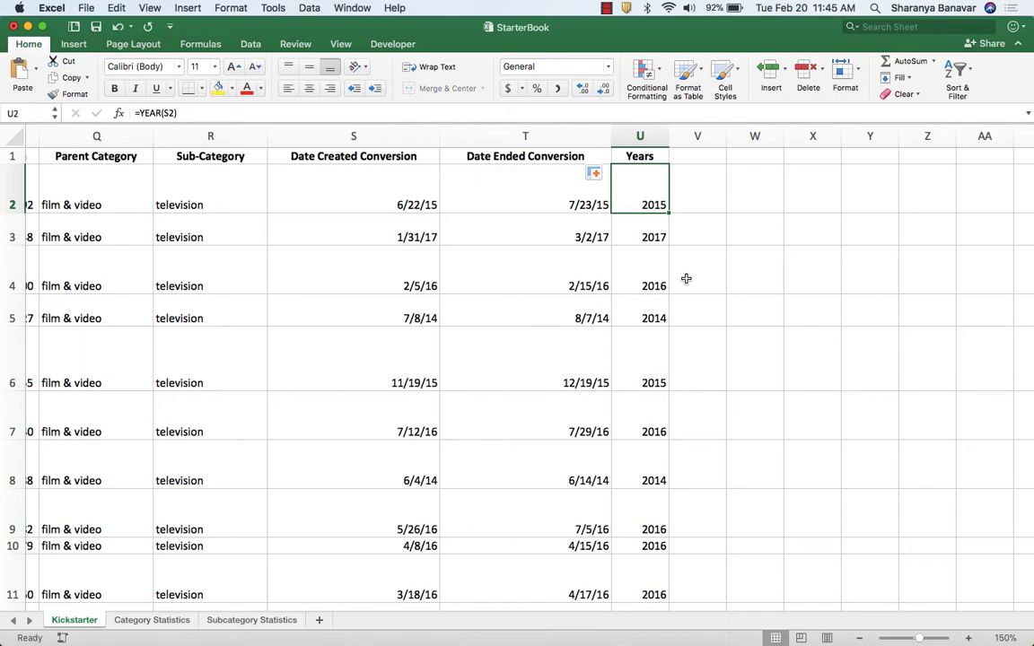
Insert a PivotTable on a new sheet from the whole Kickstarter data range, A1 through U4115.
{"action": "key", "text": "ctrl+Left"}
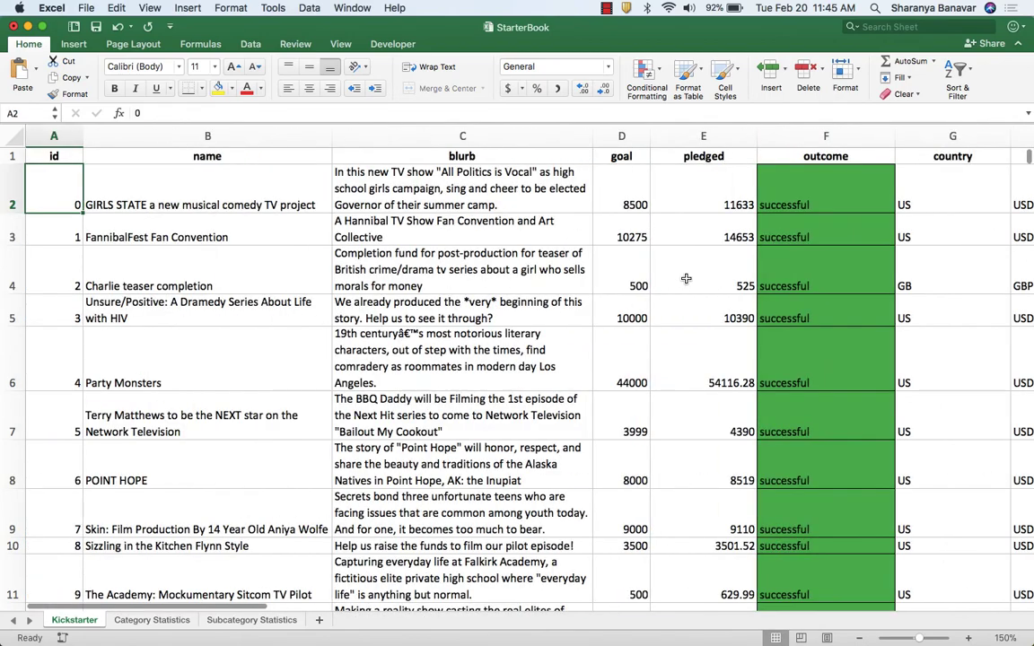
{"action": "key", "text": "Up"}
{"action": "key", "text": "ctrl+shift+End"}
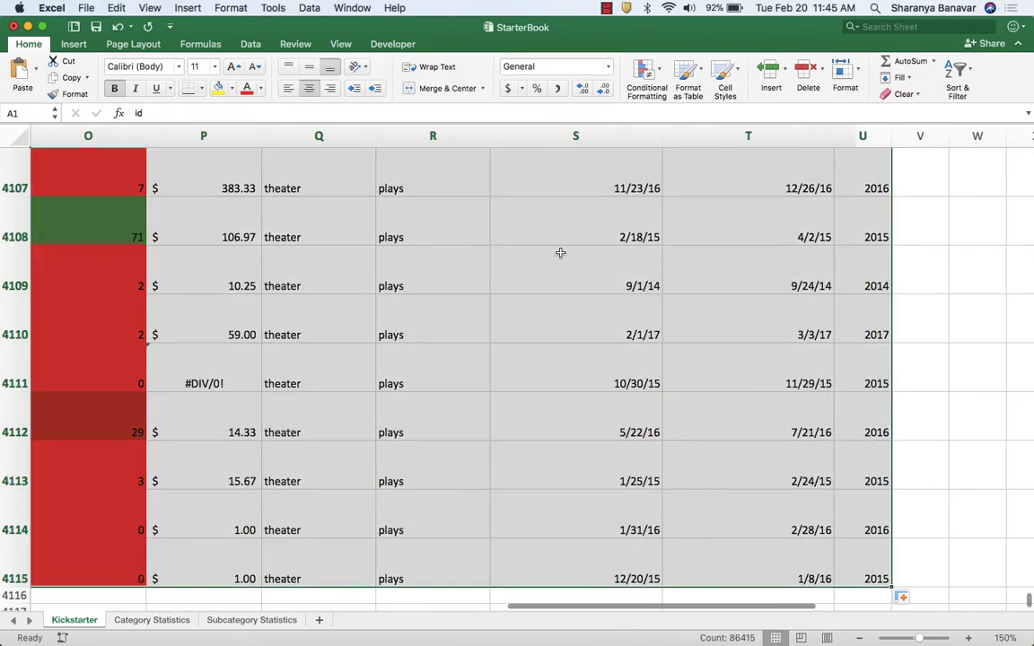
{"action": "left_click", "coordinate": [74, 44]}
{"action": "left_click", "coordinate": [25, 76]}
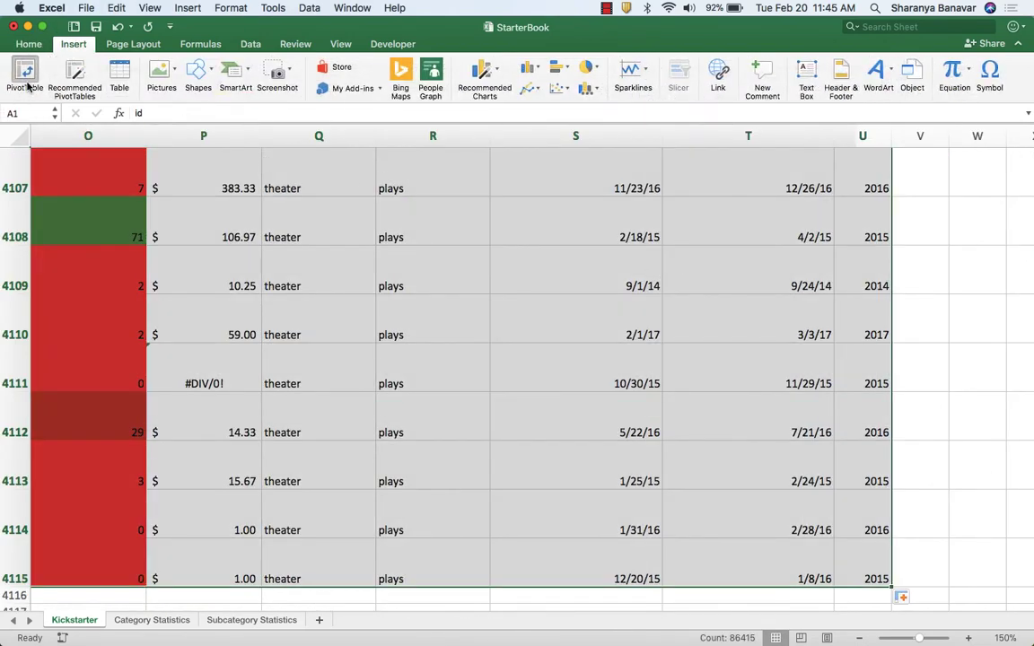
{"action": "left_click", "coordinate": [652, 344]}
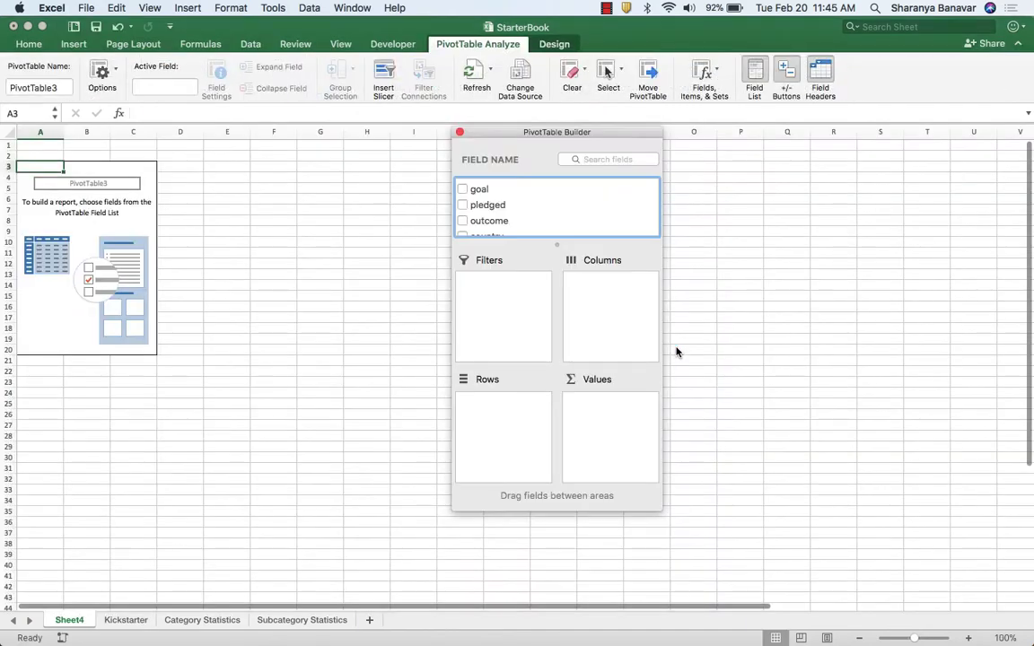
Check the example table in Chrome, then place outcome in Excel's PivotTable columns and Count of outcome in its values.
{"action": "key", "text": "super+Tab"}
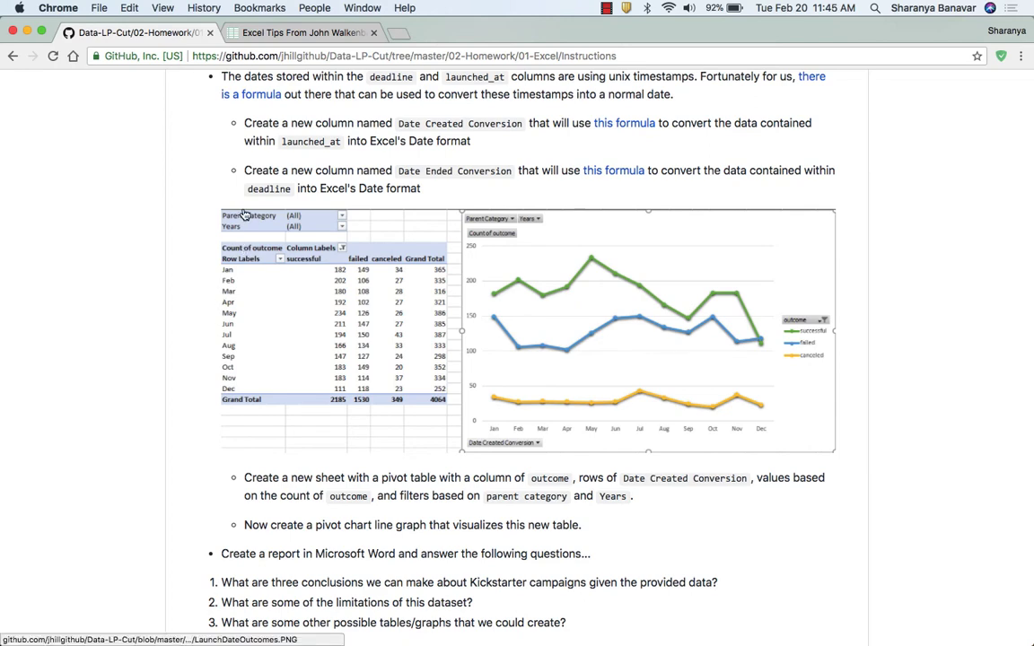
{"action": "key", "text": "super+Tab"}
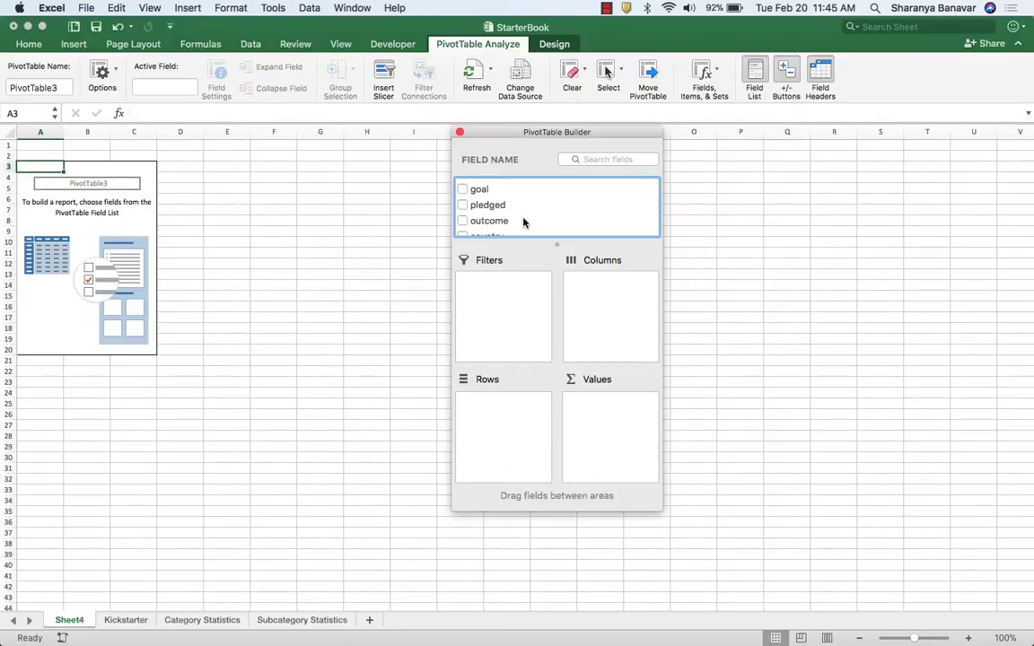
{"action": "left_click_drag", "start_coordinate": [515, 221], "coordinate": [597, 296]}
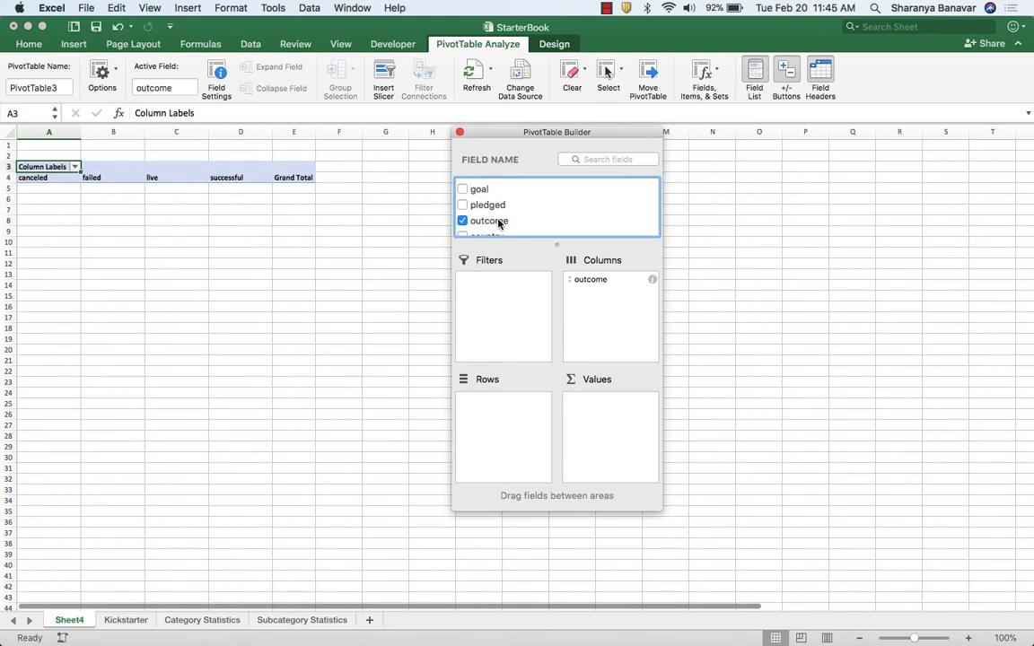
{"action": "left_click_drag", "start_coordinate": [489, 221], "coordinate": [616, 402]}
Add Parent Category and Years as PivotTable filters and Date Created Conversion as the rows.
{"action": "scroll", "coordinate": [547, 214], "scroll_direction": "up", "scroll_amount": 3}
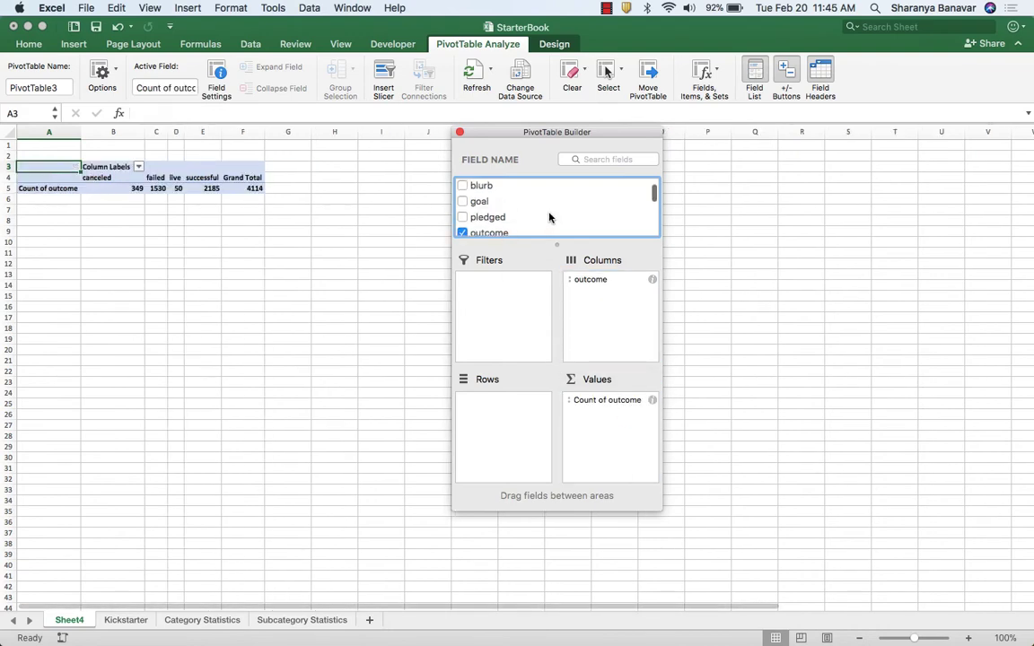
{"action": "scroll", "coordinate": [549, 217], "scroll_direction": "down", "scroll_amount": 5}
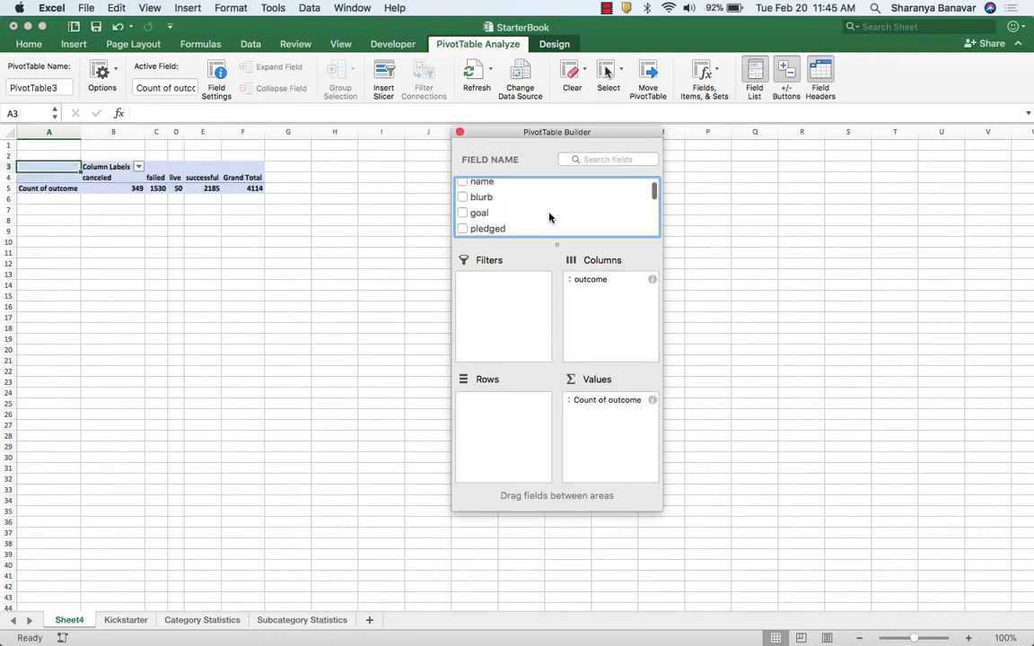
{"action": "scroll", "coordinate": [550, 218], "scroll_direction": "down", "scroll_amount": 10}
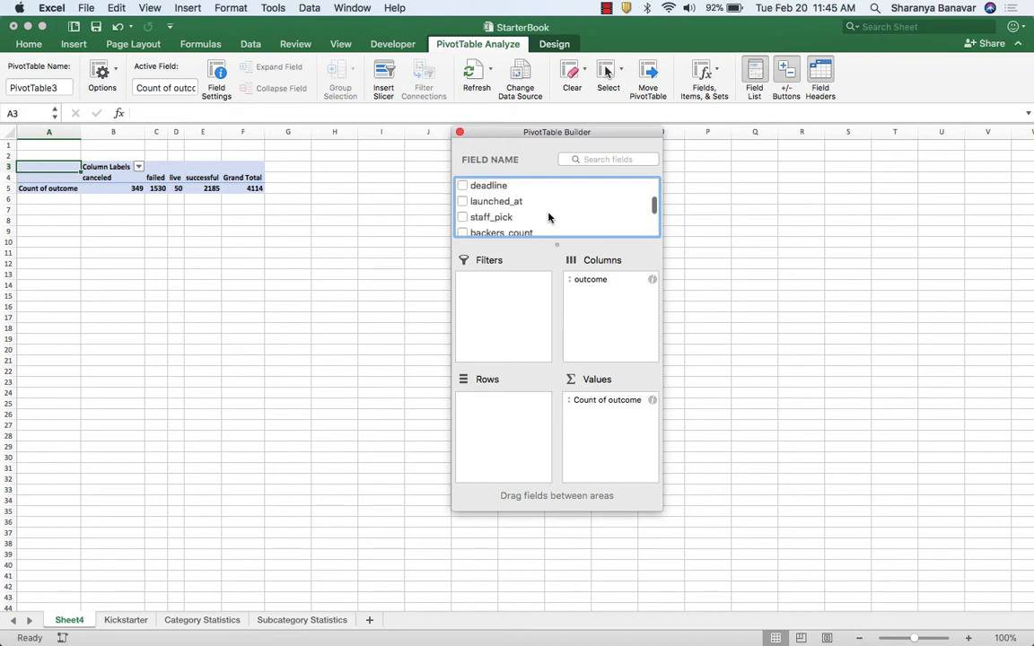
{"action": "left_click_drag", "start_coordinate": [538, 219], "coordinate": [534, 305]}
{"action": "scroll", "coordinate": [534, 216], "scroll_direction": "down", "scroll_amount": 3}
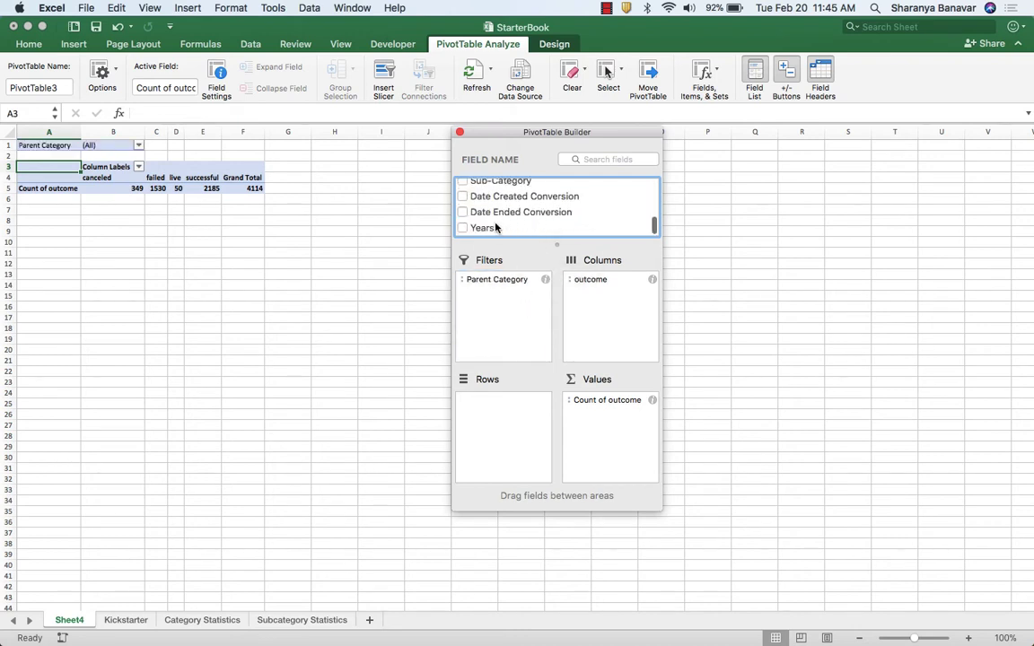
{"action": "left_click_drag", "start_coordinate": [496, 229], "coordinate": [504, 309]}
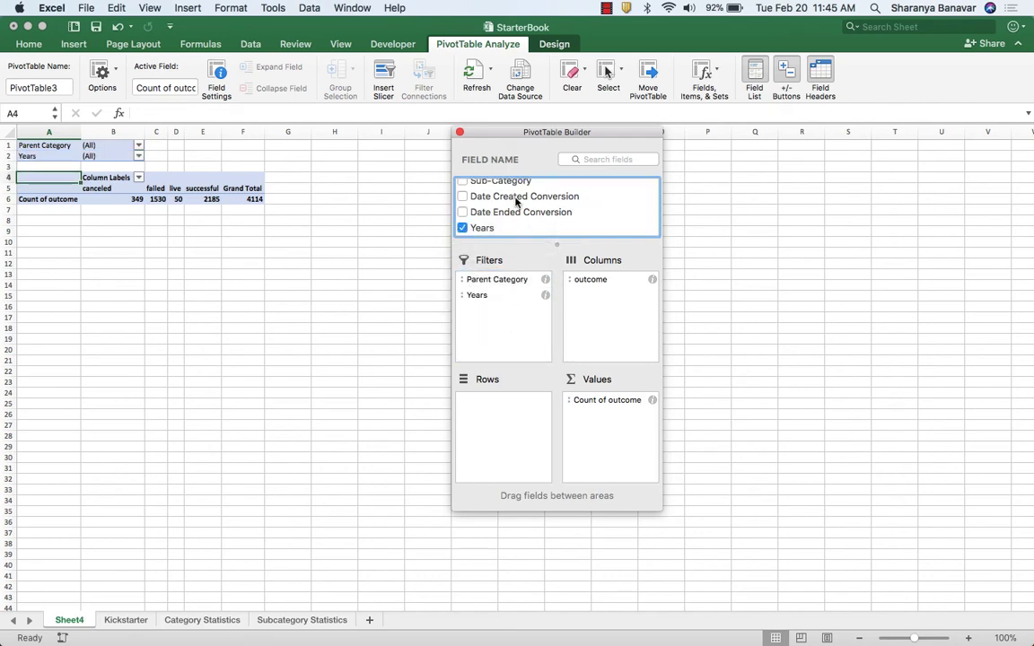
{"action": "left_click_drag", "start_coordinate": [489, 197], "coordinate": [540, 416]}
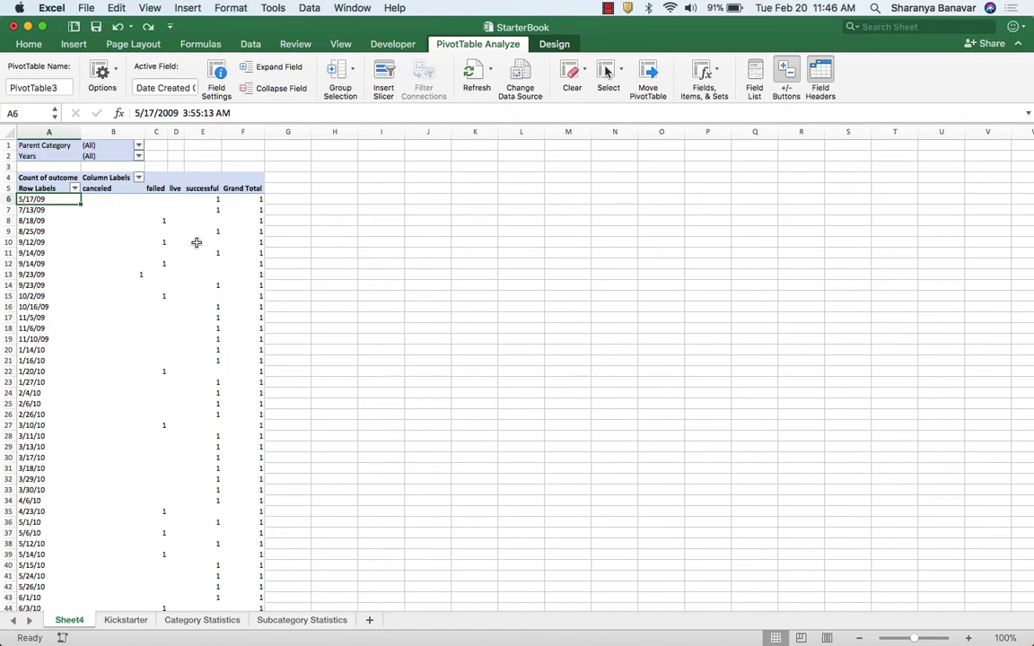
Check the example table in Chrome, then group the launch-date rows of Excel's PivotTable by Months.
{"action": "scroll", "coordinate": [108, 214], "scroll_direction": "down", "scroll_amount": 10}
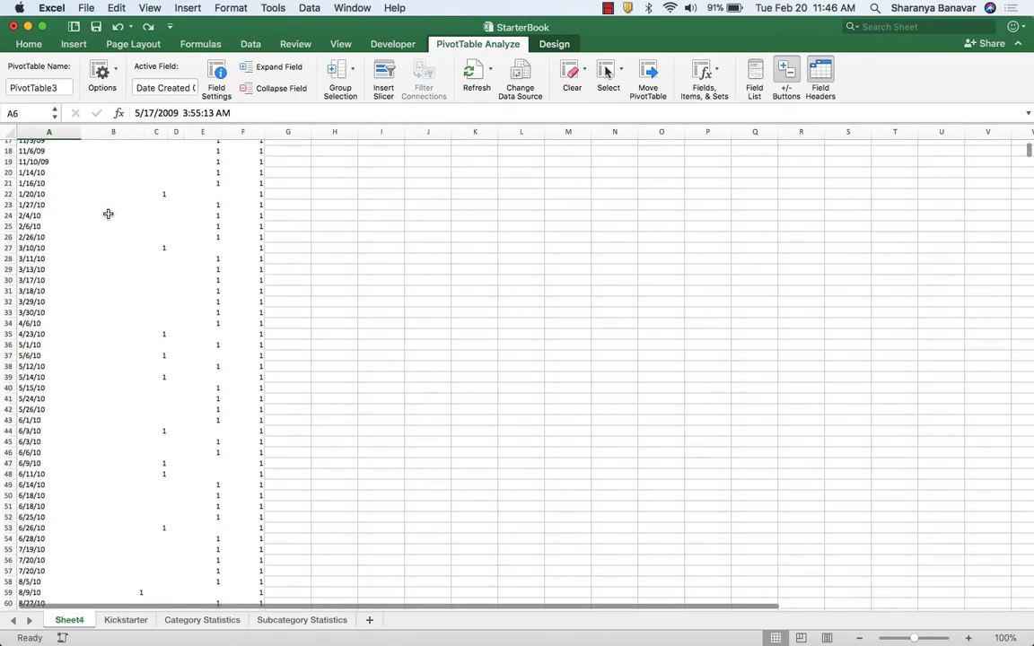
{"action": "scroll", "coordinate": [104, 208], "scroll_direction": "down", "scroll_amount": 20}
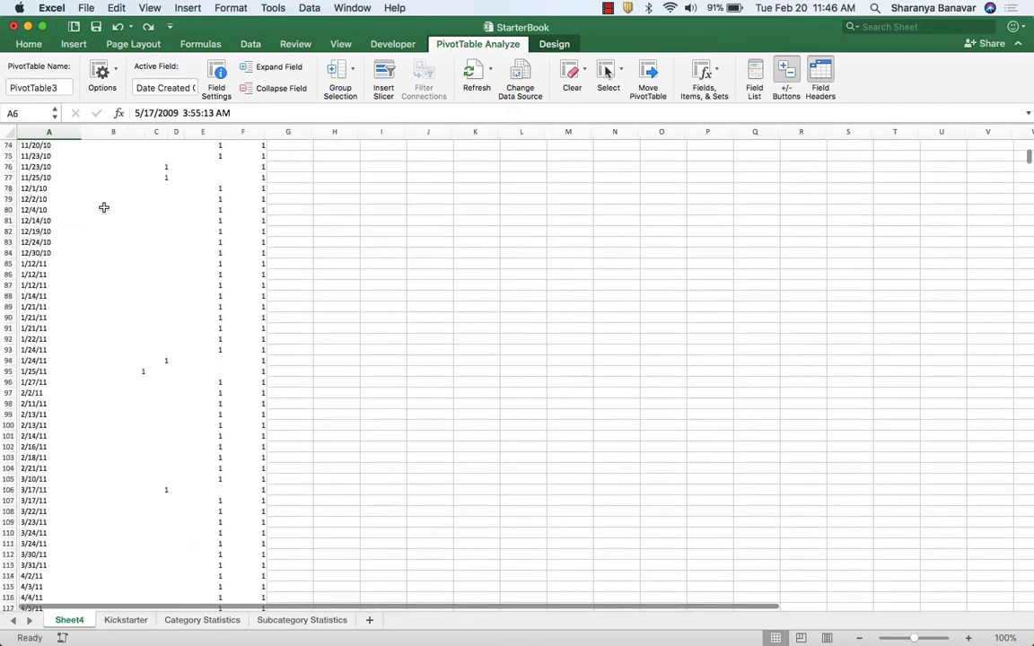
{"action": "scroll", "coordinate": [104, 207], "scroll_direction": "up", "scroll_amount": 20}
{"action": "key", "text": "super+Tab"}
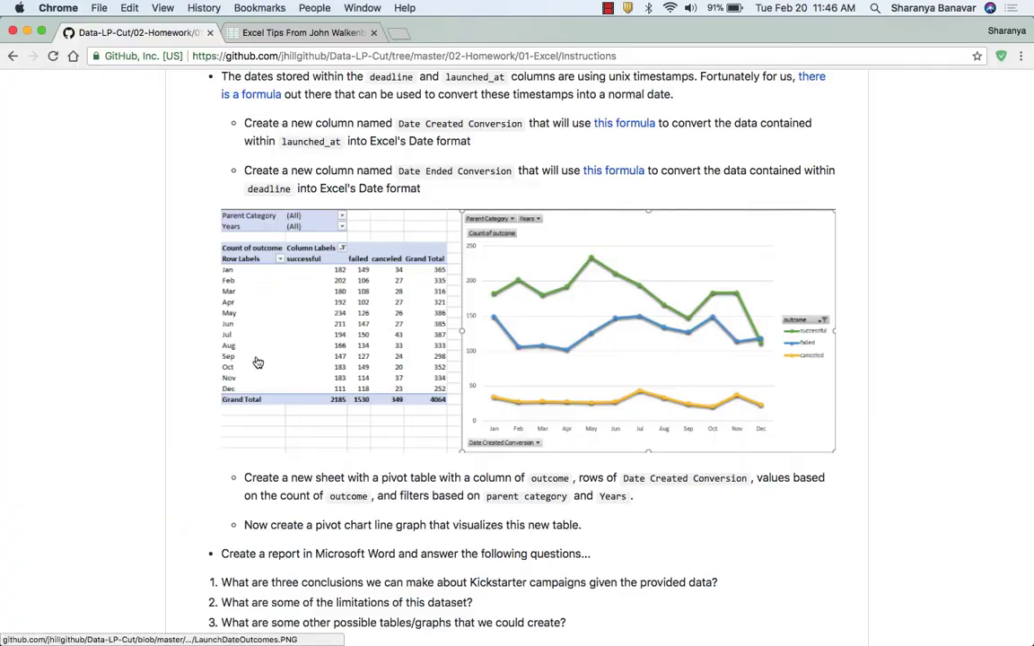
{"action": "key", "text": "super+Tab"}
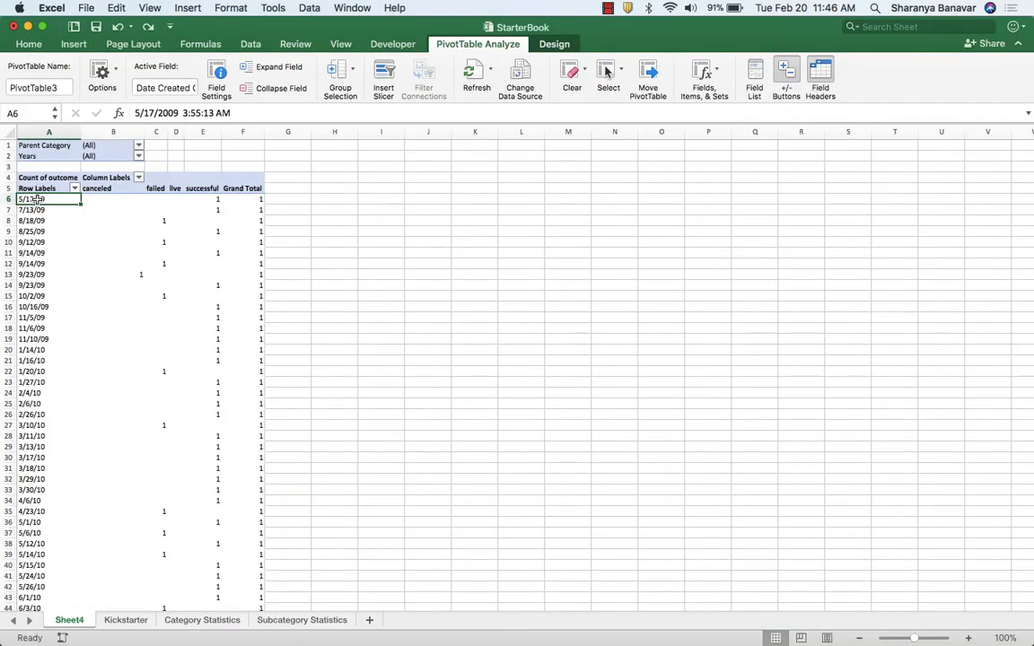
{"action": "right_click", "coordinate": [35, 198]}
{"action": "mouse_move", "coordinate": [140, 307]}
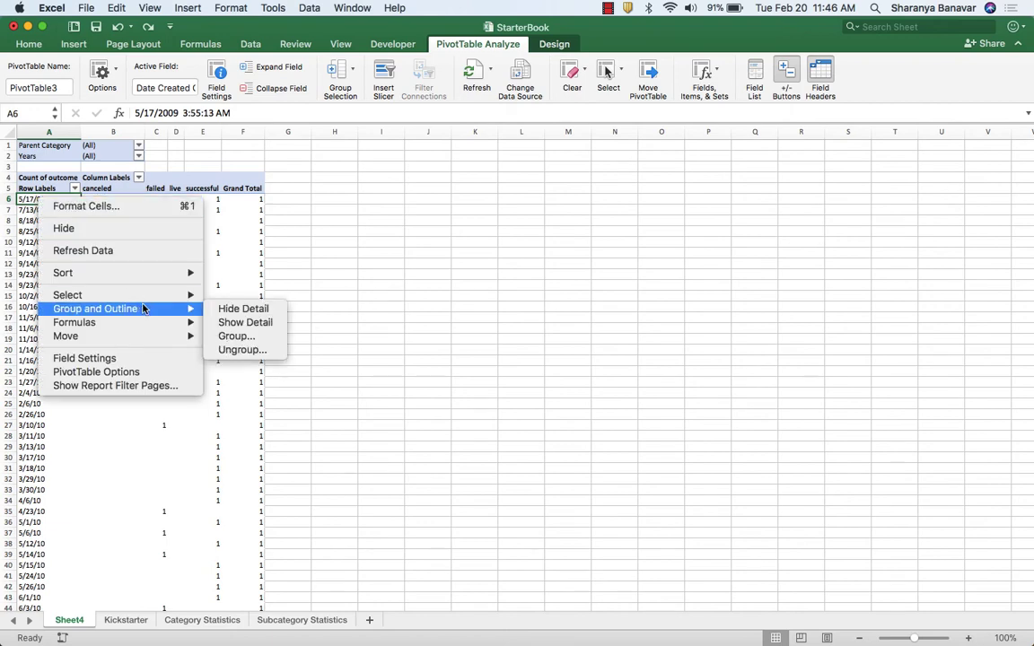
{"action": "left_click", "coordinate": [257, 335]}
{"action": "left_click", "coordinate": [256, 346]}
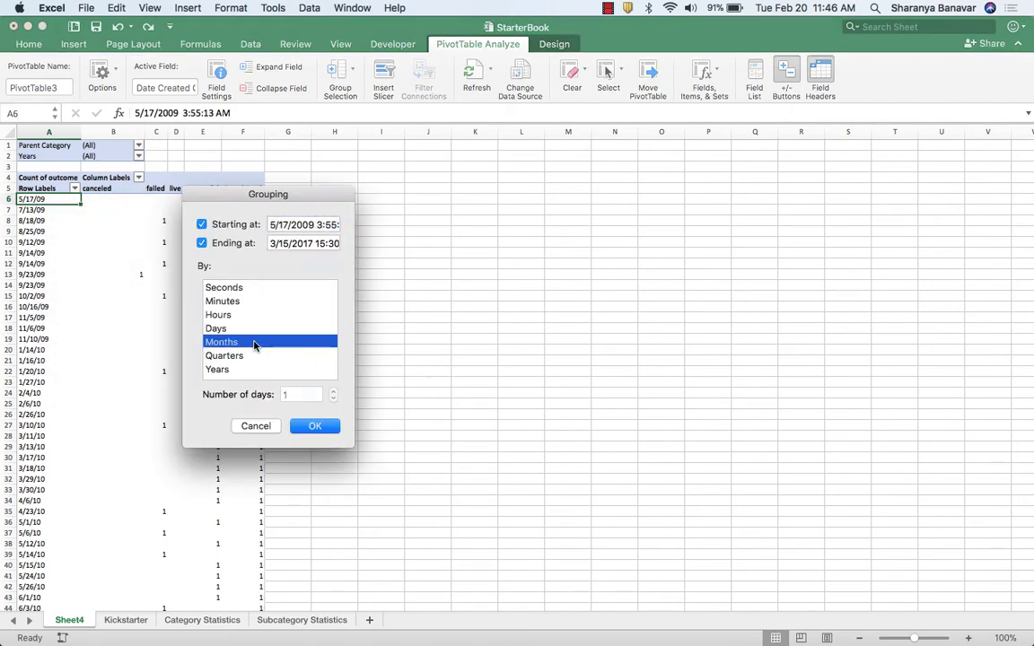
{"action": "left_click", "coordinate": [313, 426]}
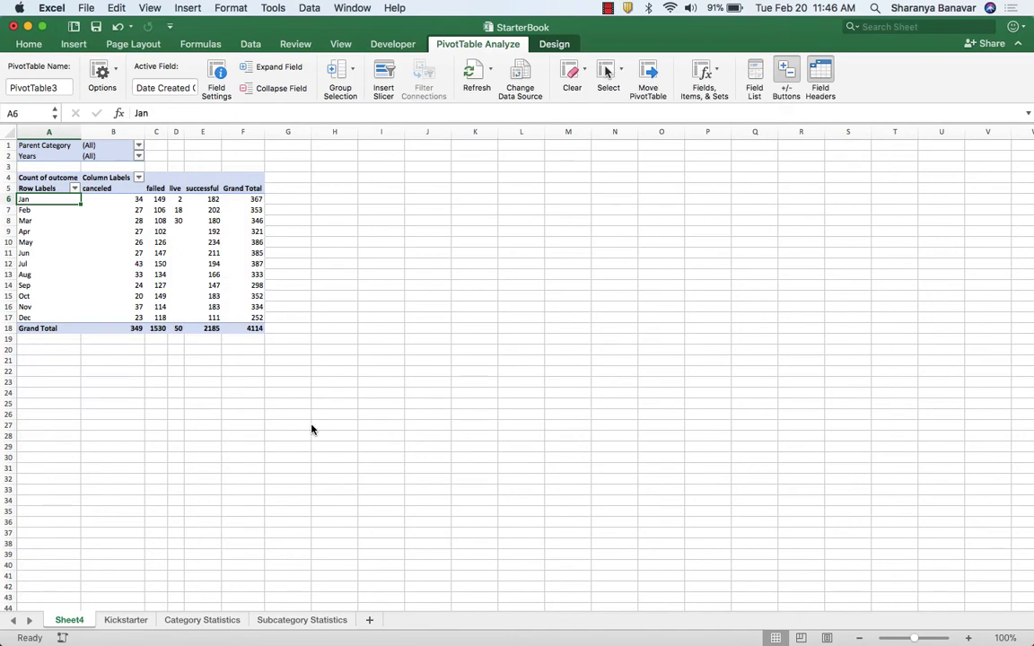
Compare with the example in Chrome, then filter the live outcome out of the Excel PivotTable's column labels.
{"action": "left_click", "coordinate": [970, 638]}
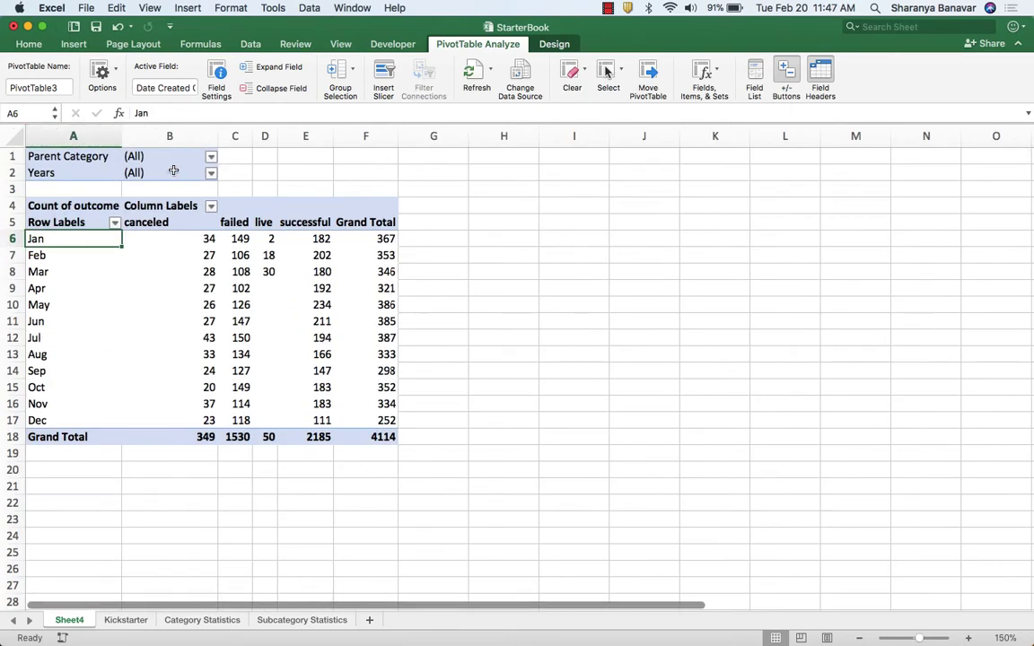
{"action": "key", "text": "super+Tab"}
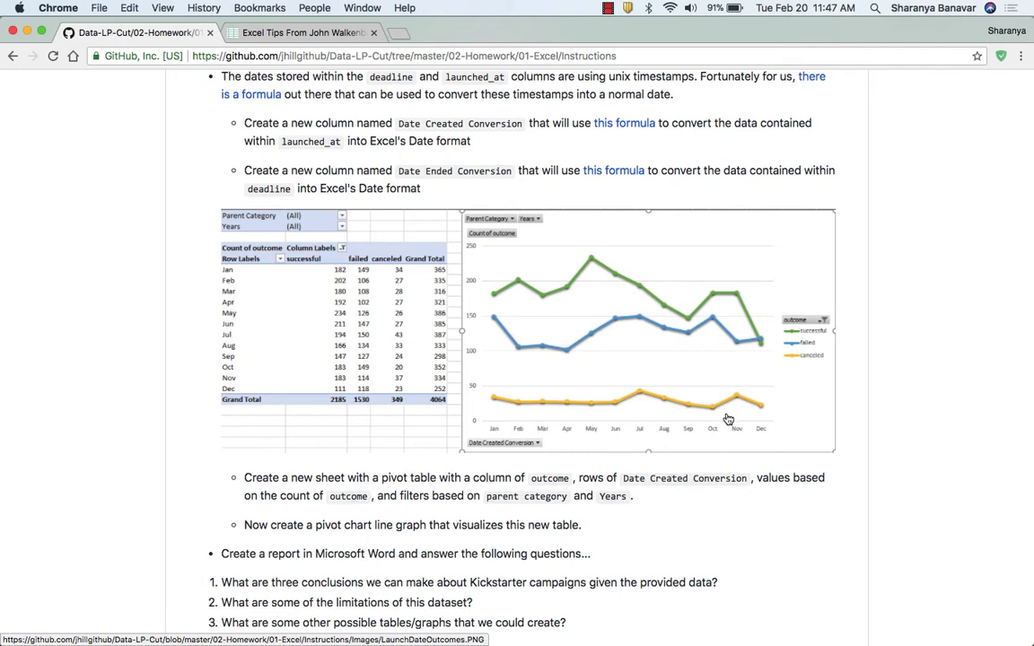
{"action": "key", "text": "super+Tab"}
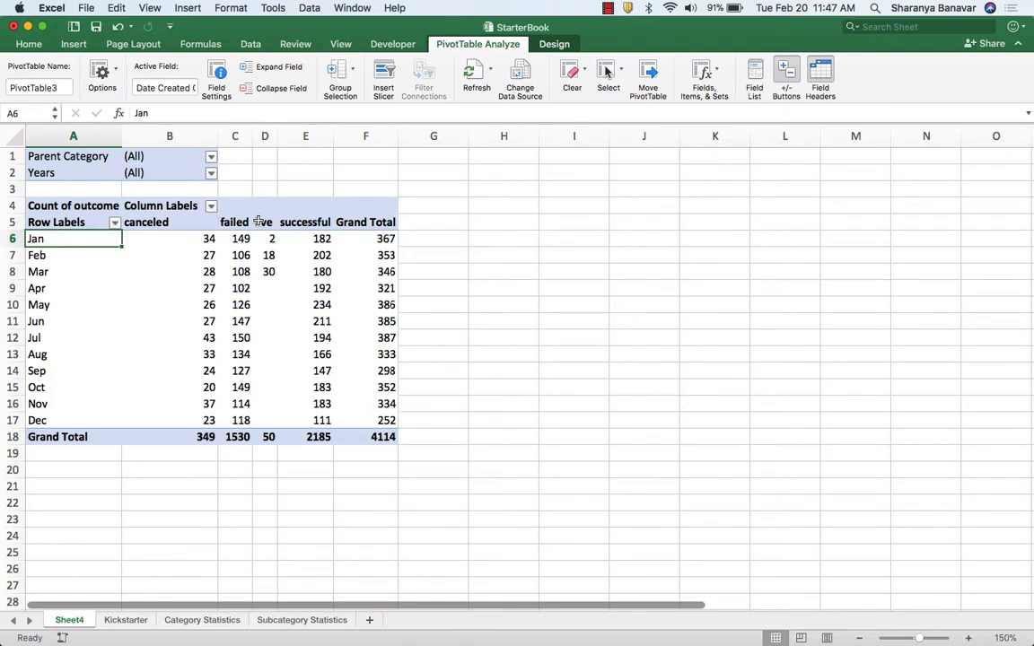
{"action": "left_click", "coordinate": [210, 206]}
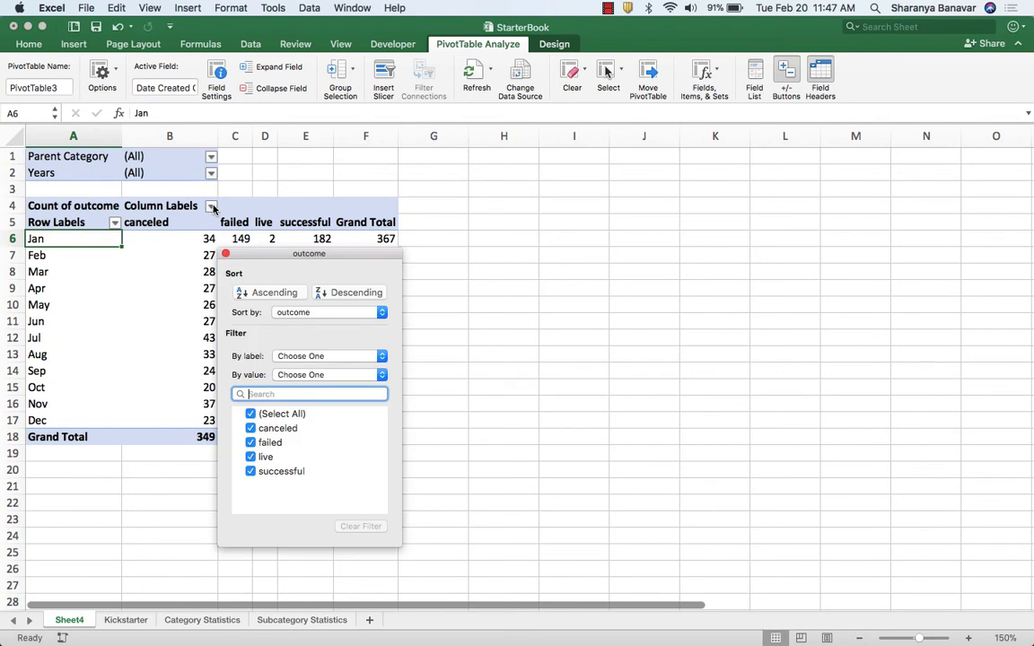
{"action": "left_click", "coordinate": [250, 456]}
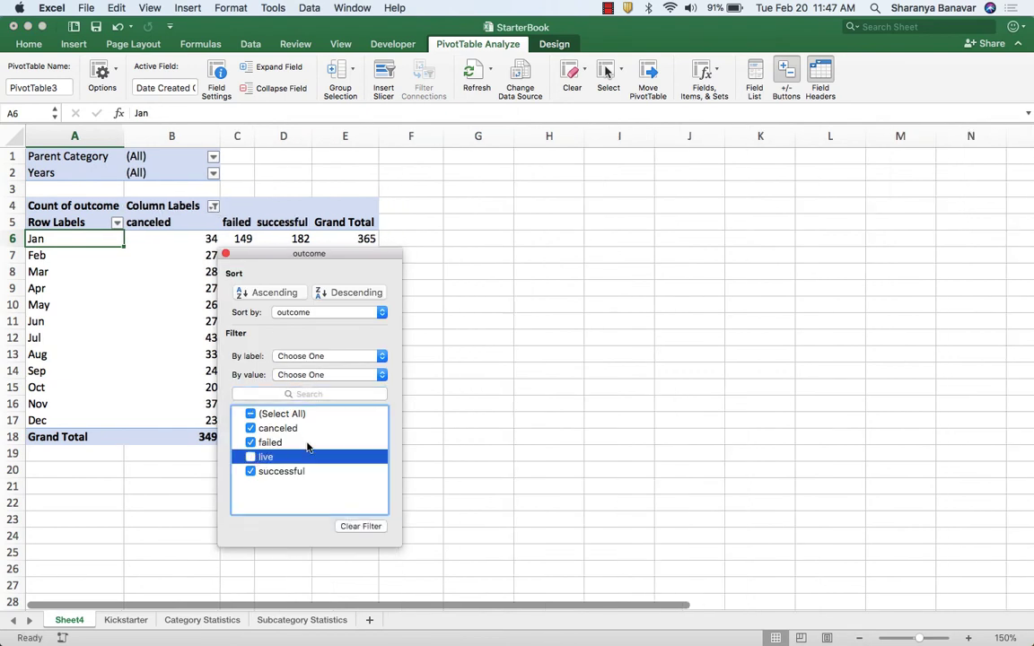
{"action": "left_click", "coordinate": [208, 239]}
Insert a Line with Markers chart from A5:D17, place it beside the PivotTable and enlarge it to about column M, row 21.
{"action": "left_click_drag", "start_coordinate": [79, 222], "coordinate": [282, 420]}
{"action": "left_click", "coordinate": [74, 44]}
{"action": "left_click", "coordinate": [530, 90]}
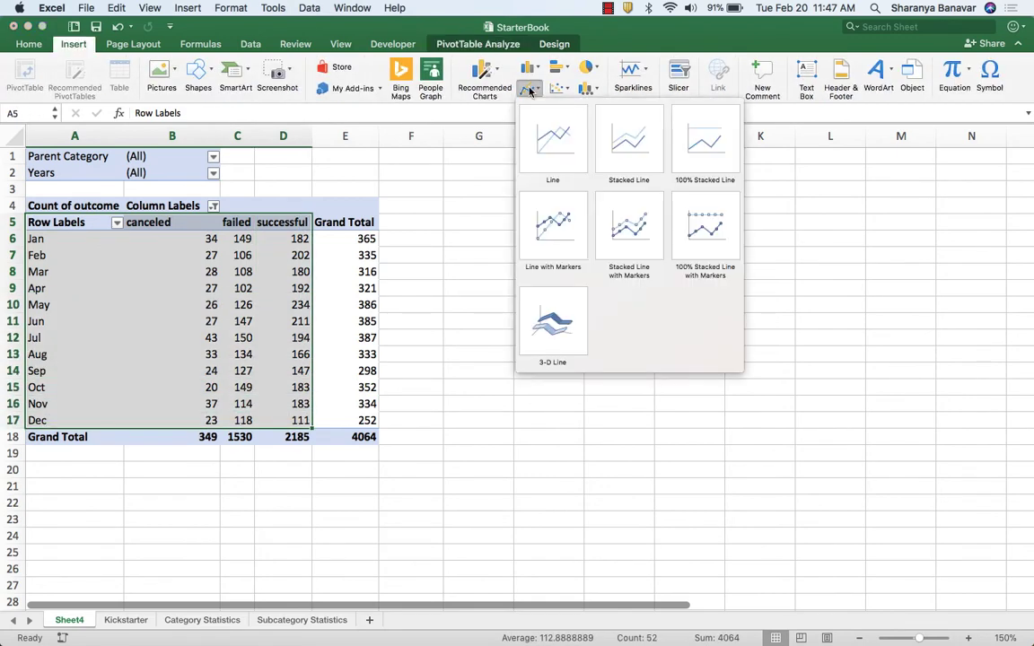
{"action": "left_click", "coordinate": [553, 224]}
{"action": "left_click_drag", "start_coordinate": [619, 283], "coordinate": [687, 204]}
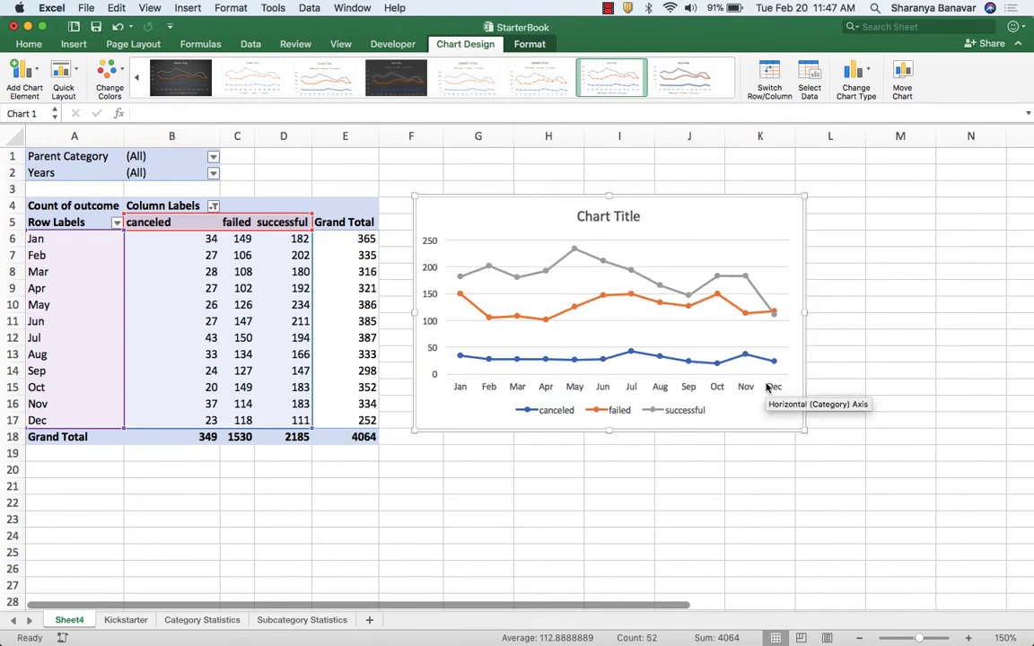
{"action": "left_click_drag", "start_coordinate": [786, 440], "coordinate": [919, 490]}
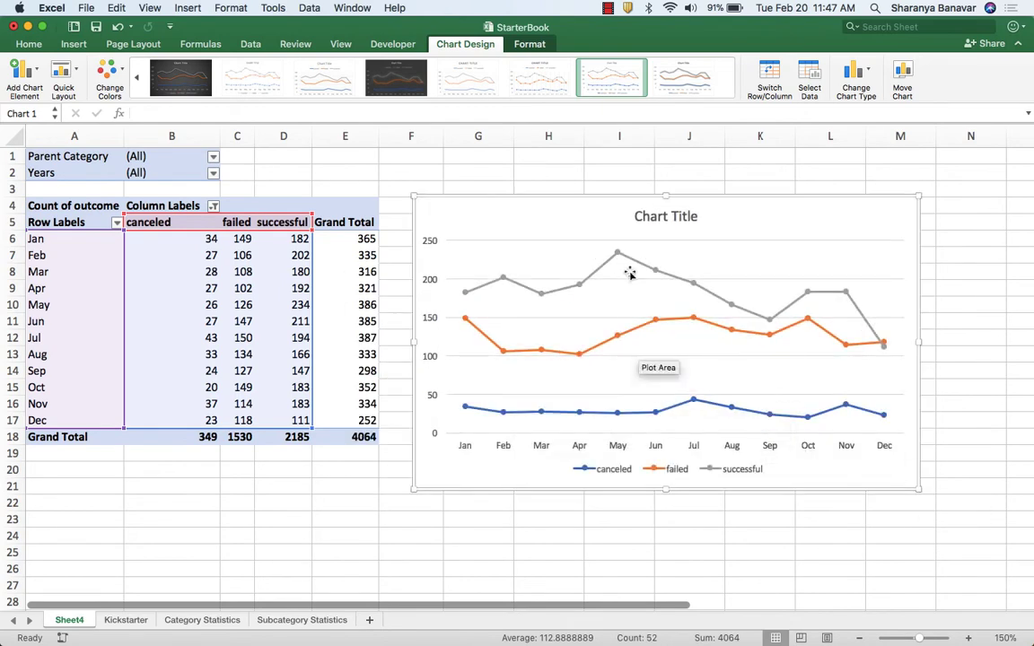
Title the line chart "Outcome Based on Launch Date".
{"action": "double_click", "coordinate": [669, 217]}
{"action": "left_click_drag", "start_coordinate": [696, 218], "coordinate": [627, 222]}
{"action": "type", "text": "Outcome Based on Launch Date"}
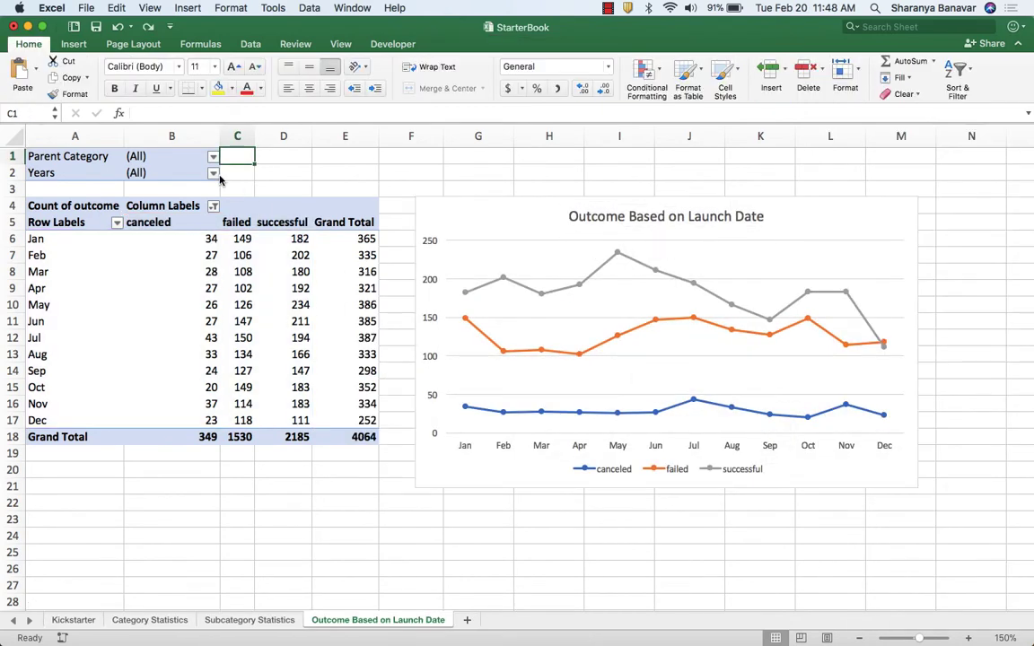
Filter the PivotTable's Years to 2015 only, then restore all years.
{"action": "left_click", "coordinate": [212, 172]}
{"action": "left_click", "coordinate": [260, 232]}
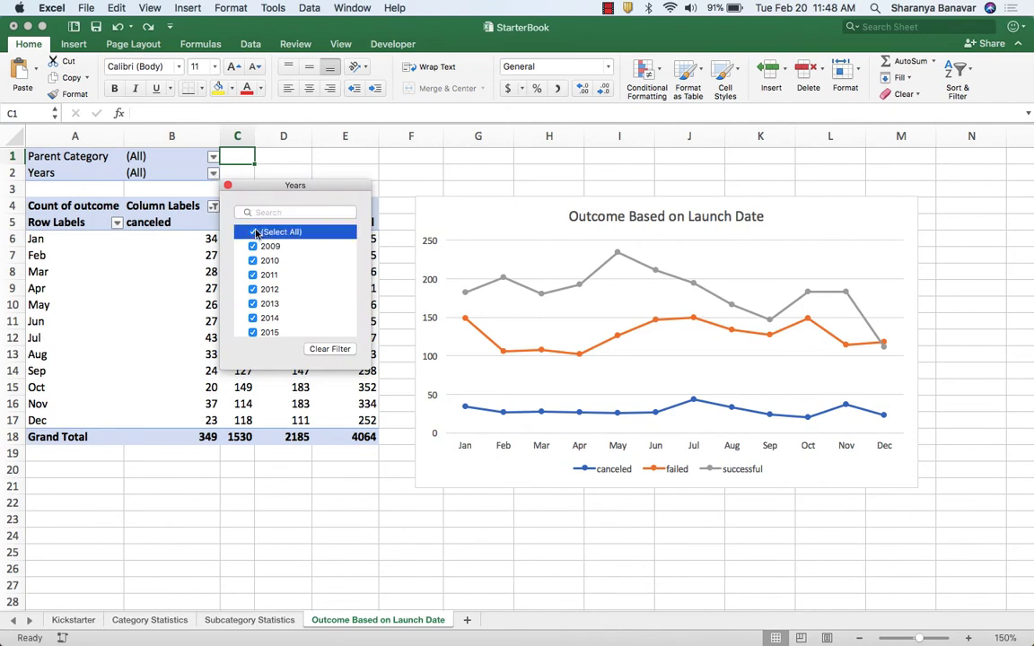
{"action": "left_click", "coordinate": [255, 333]}
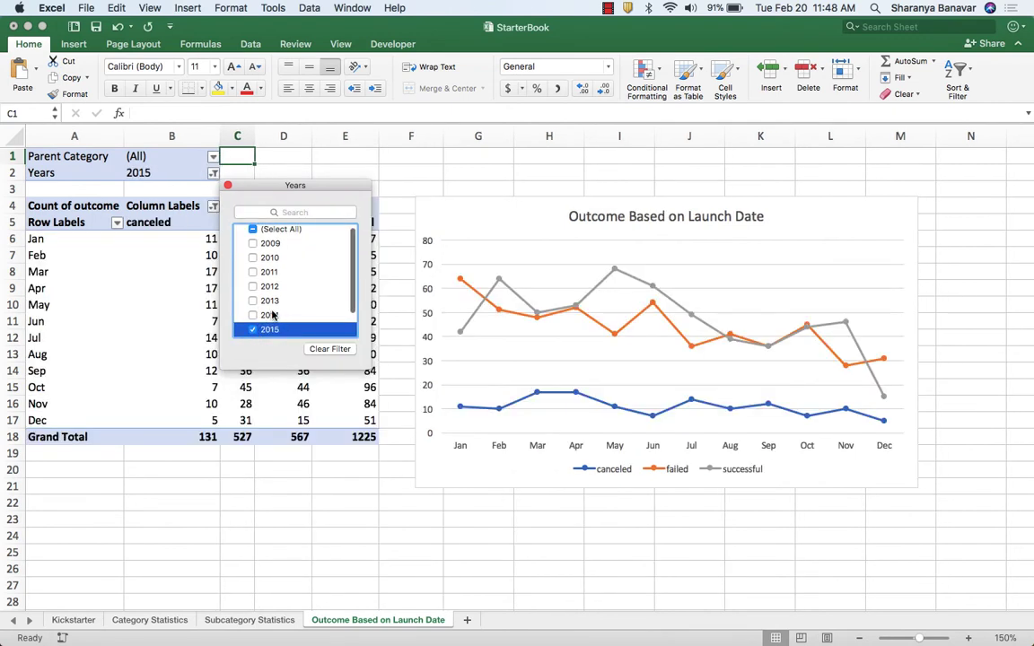
{"action": "left_click", "coordinate": [254, 232]}
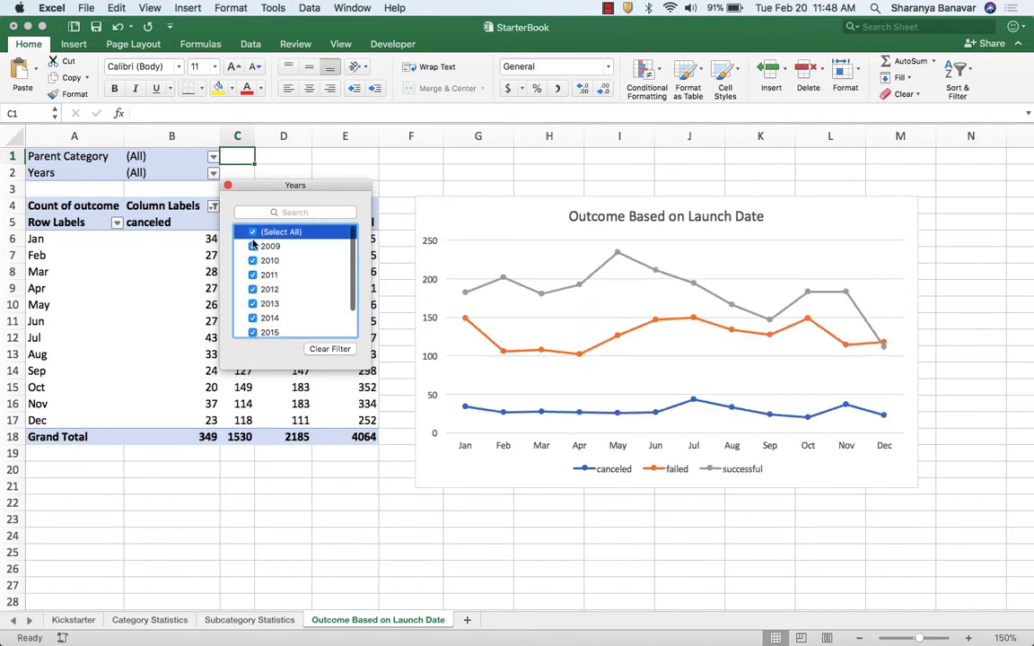
{"action": "left_click", "coordinate": [227, 185]}
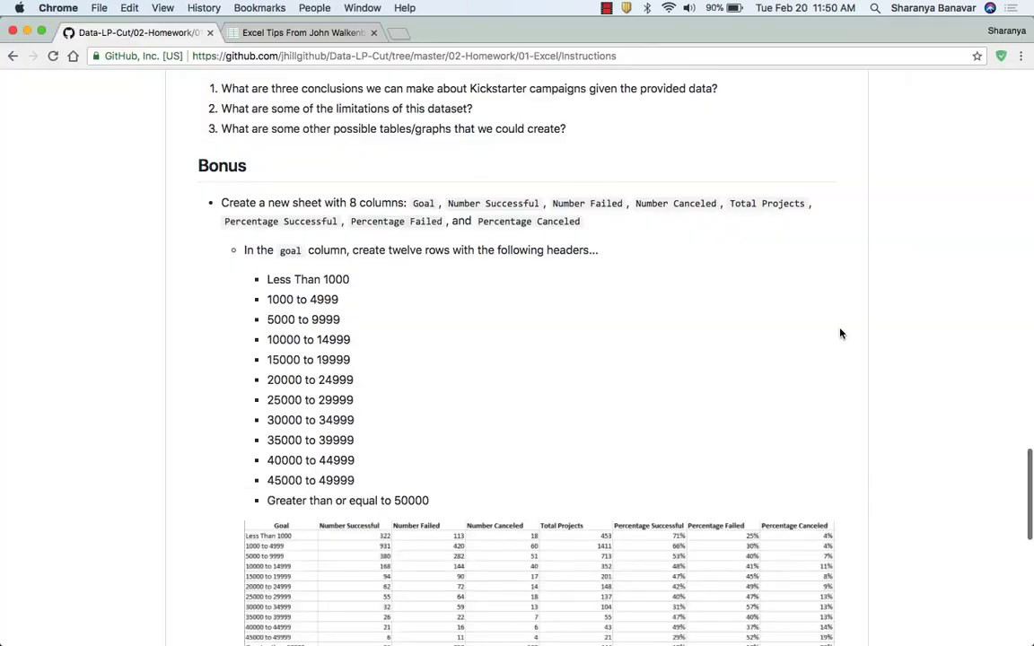
Read the Bonus section of the assignment in Chrome, then add a new sheet to the Excel workbook.
{"action": "scroll", "coordinate": [840, 333], "scroll_direction": "down", "scroll_amount": 1}
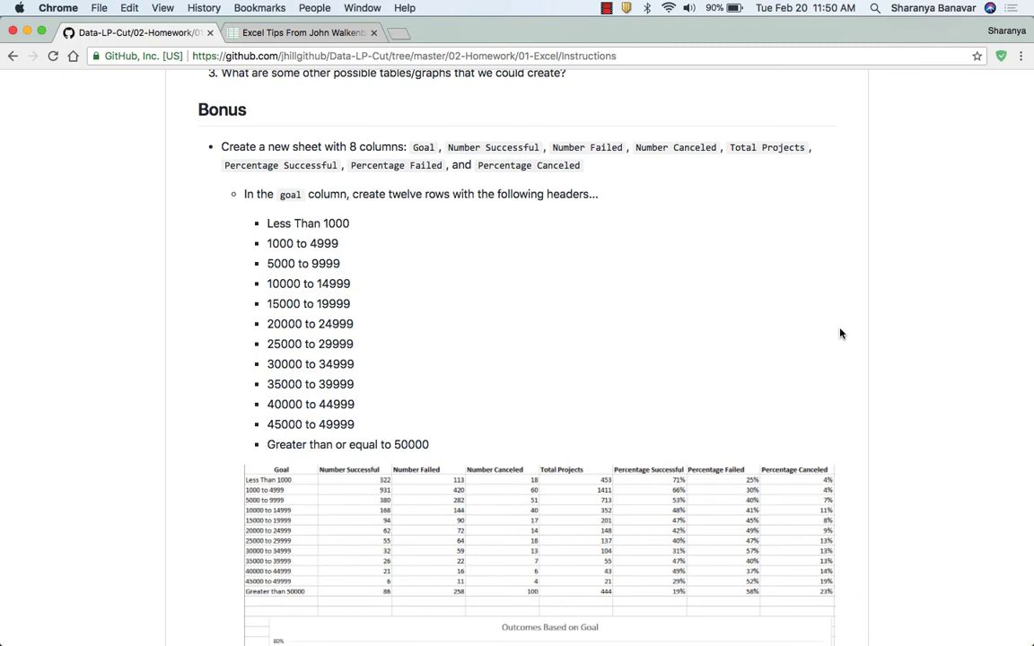
{"action": "scroll", "coordinate": [841, 333], "scroll_direction": "down", "scroll_amount": 5}
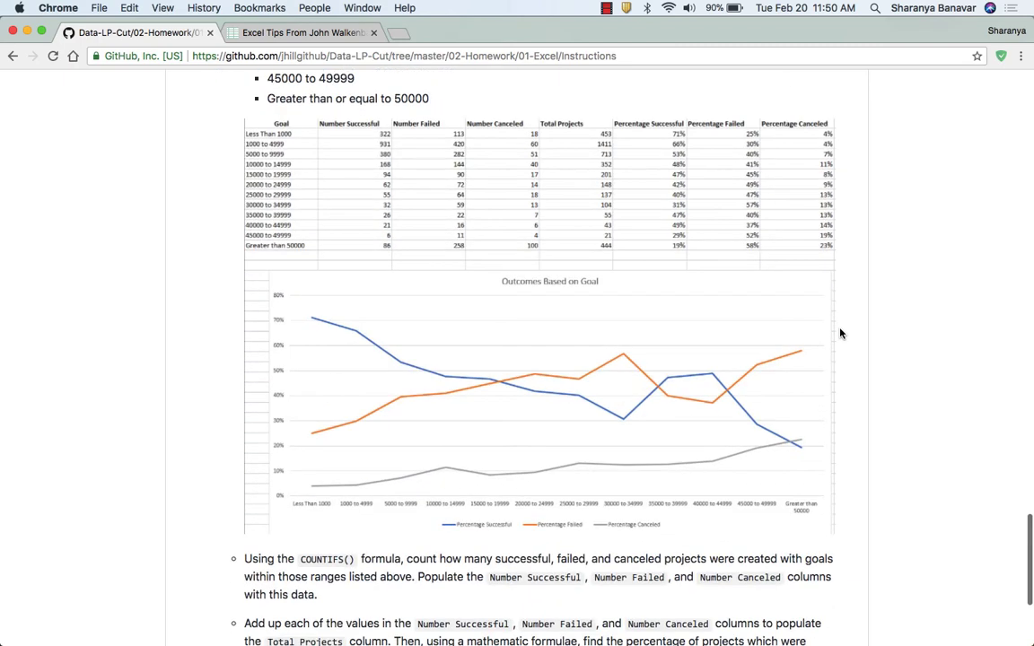
{"action": "scroll", "coordinate": [840, 333], "scroll_direction": "up", "scroll_amount": 4}
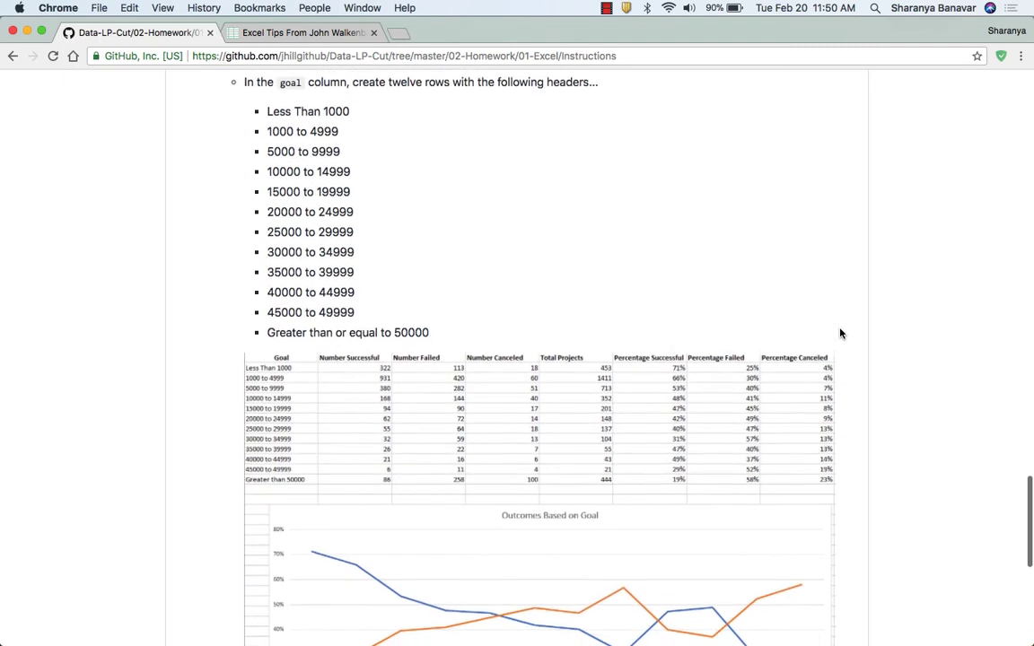
{"action": "scroll", "coordinate": [841, 333], "scroll_direction": "up", "scroll_amount": 1}
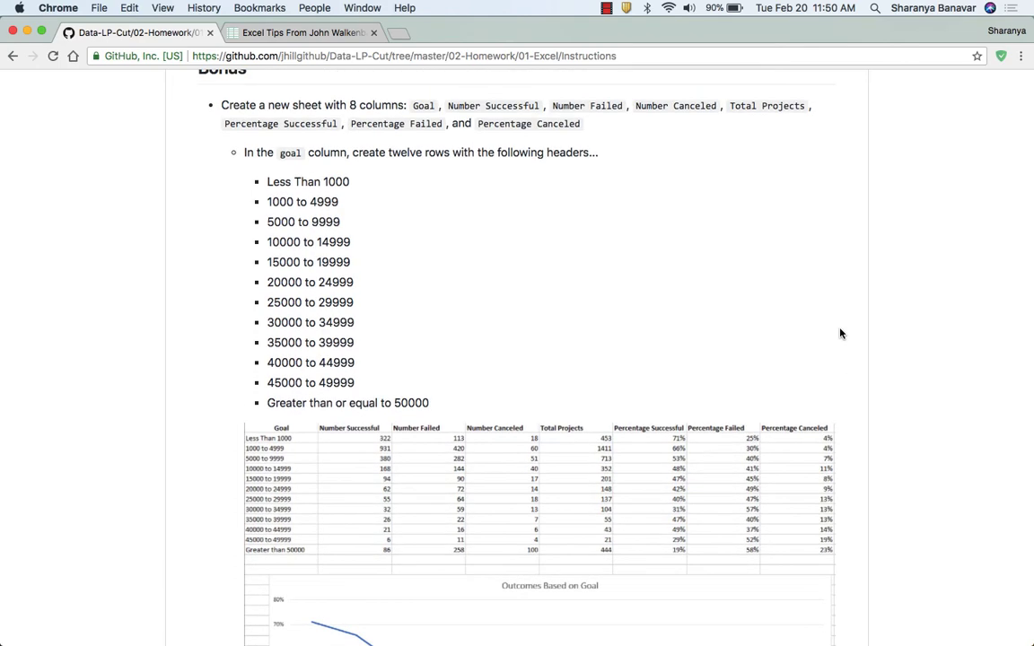
{"action": "key", "text": "super+Tab"}
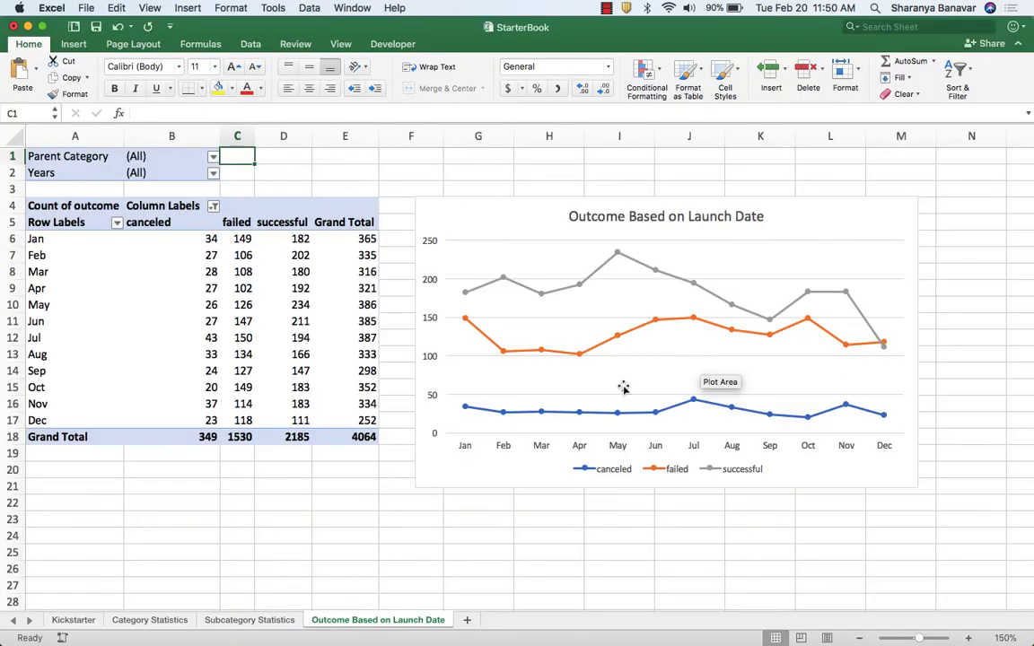
{"action": "left_click", "coordinate": [467, 620]}
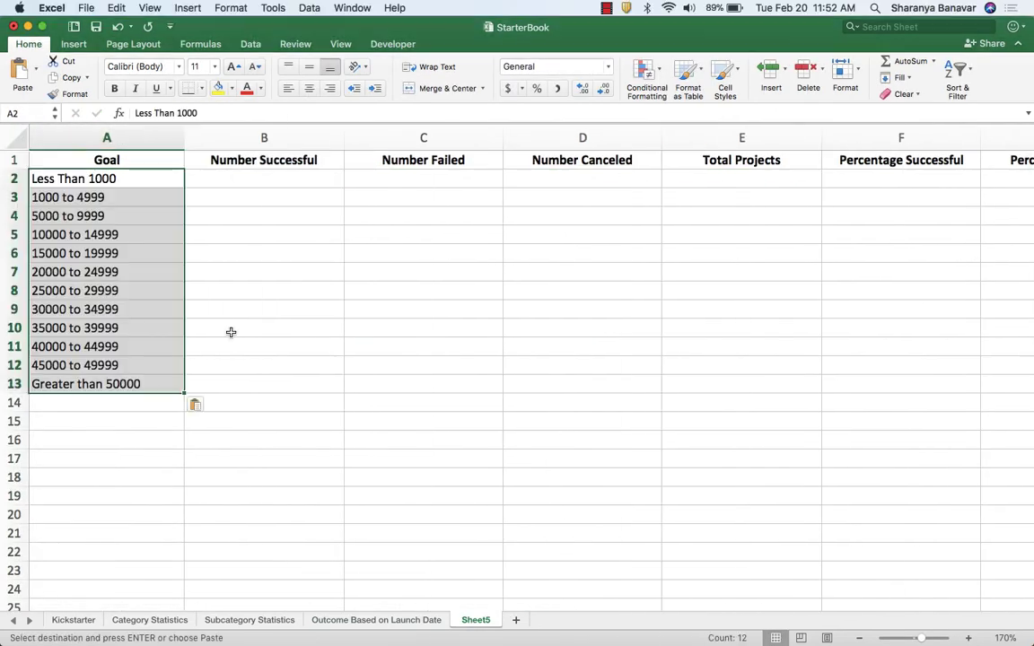
Review the COUNTIFS instructions in Chrome, then enter =COUNTIFS(Kickstarter!F:F,"=successful",Kickstarter!D:D,"<1000") in B2 in Excel.
{"action": "left_click", "coordinate": [143, 184]}
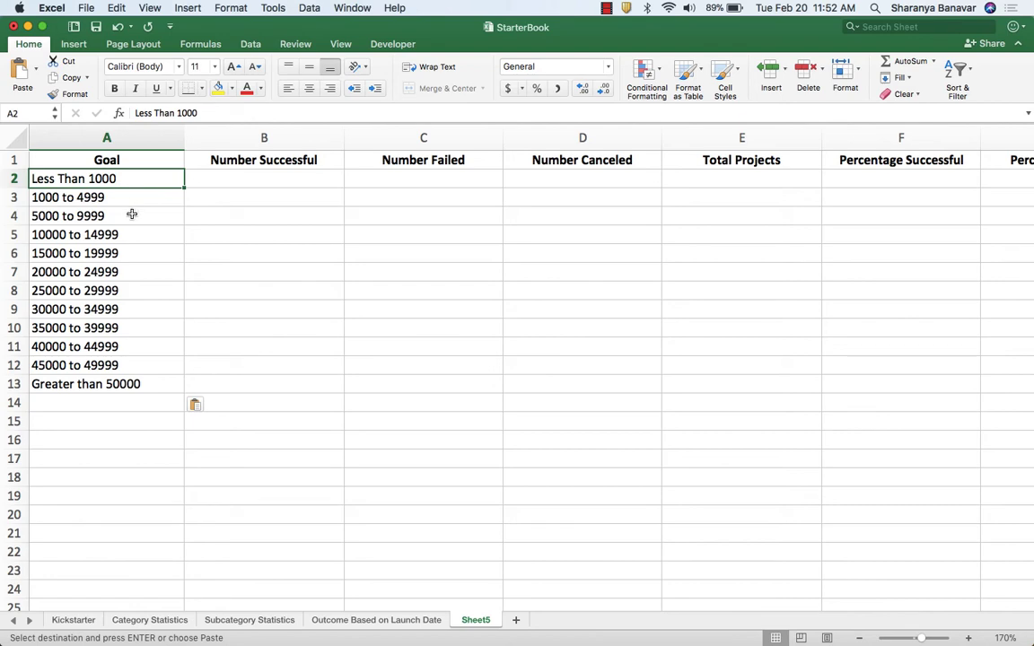
{"action": "key", "text": "super+Tab"}
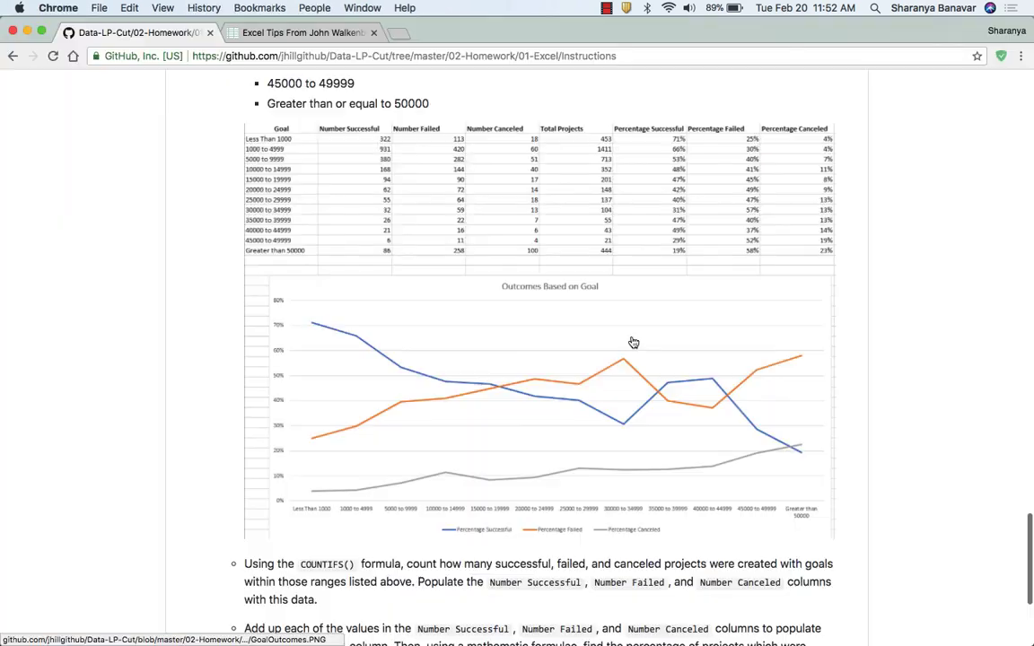
{"action": "scroll", "coordinate": [633, 342], "scroll_direction": "down", "scroll_amount": 2}
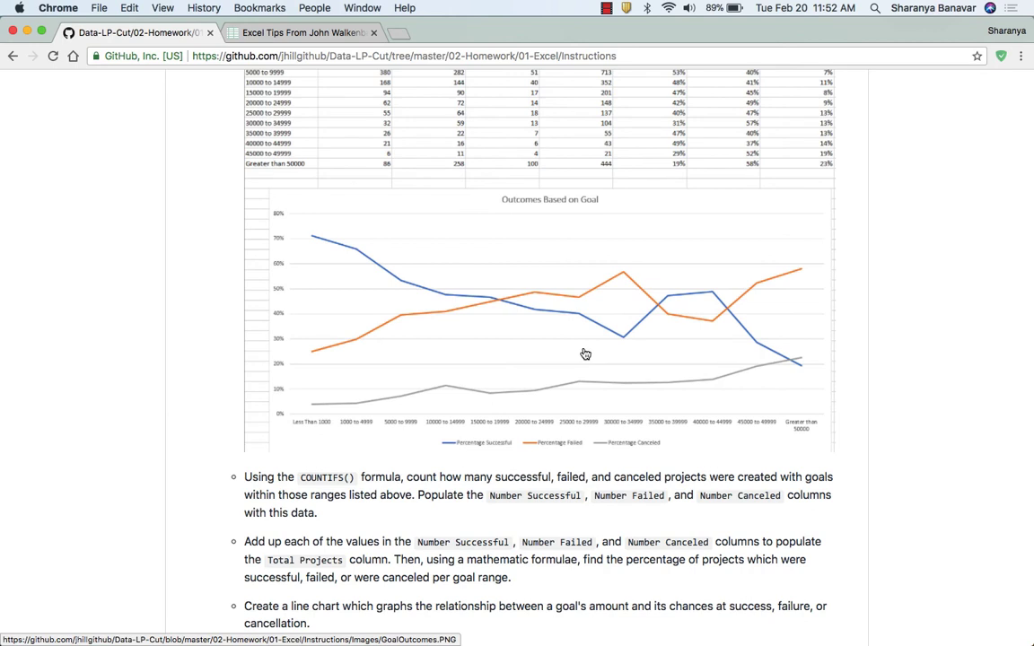
{"action": "scroll", "coordinate": [585, 355], "scroll_direction": "down", "scroll_amount": 1}
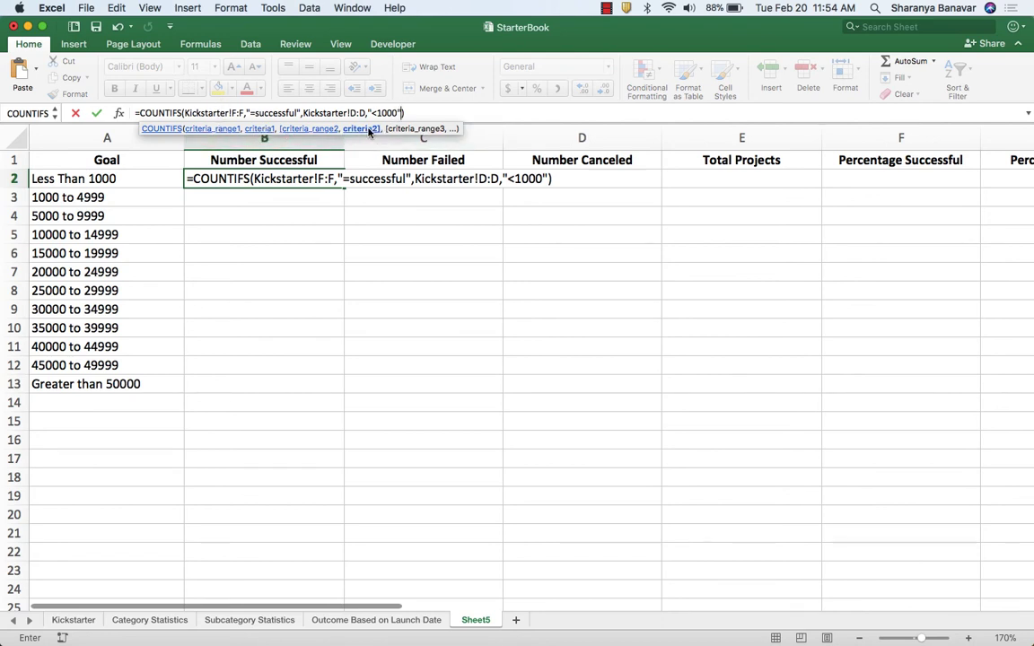
{"action": "key", "text": "Return"}
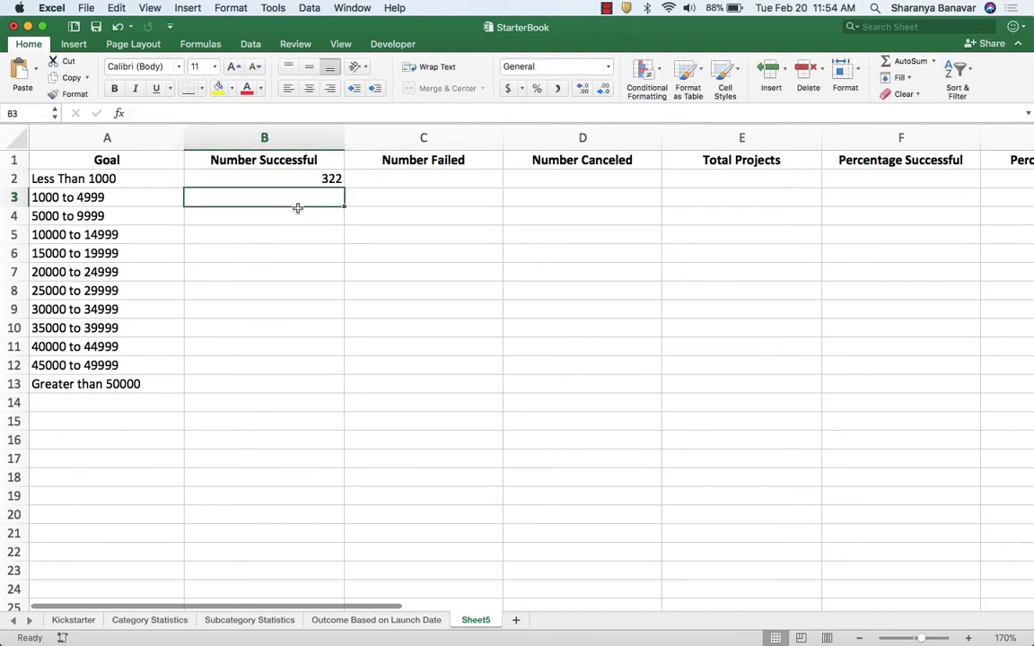
Reuse the B2 COUNTIFS formula for goals under 1000, setting the outcome criterion to "=failed" in C2 and "=canceled" in D2.
{"action": "key", "text": "Up"}
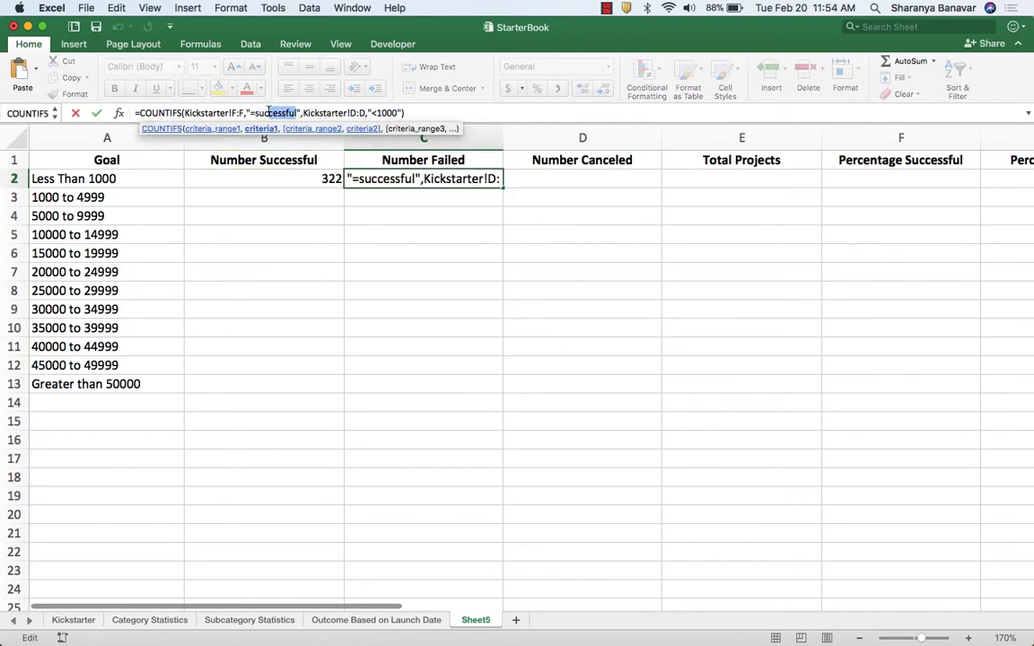
{"action": "type", "text": "failed\",Kickstarter!D:D,\"<1000\")"}
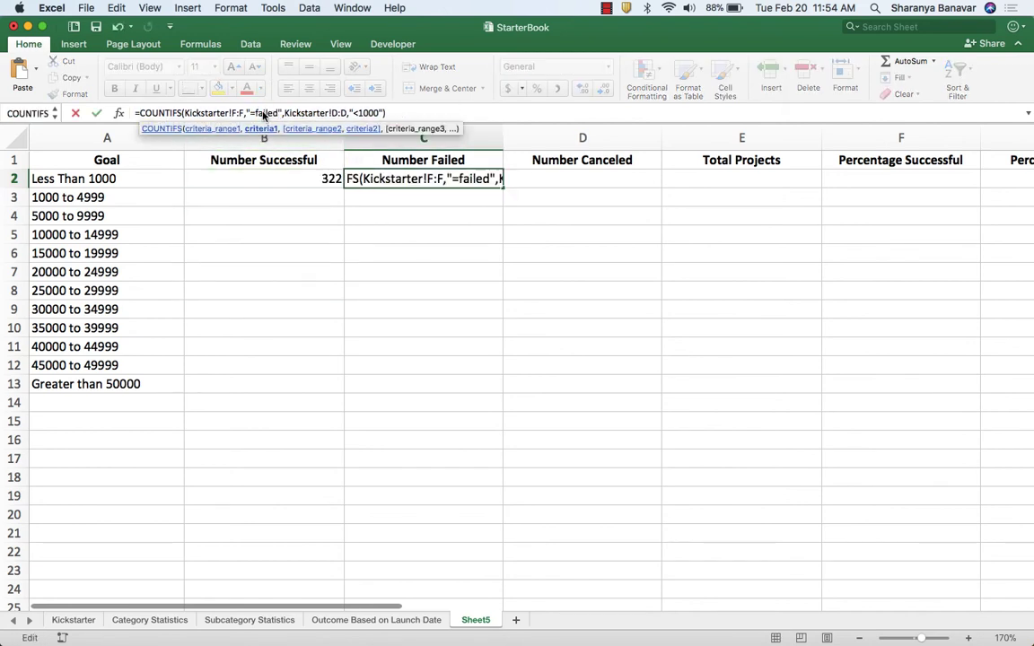
{"action": "left_click_drag", "start_coordinate": [299, 113], "coordinate": [275, 113]}
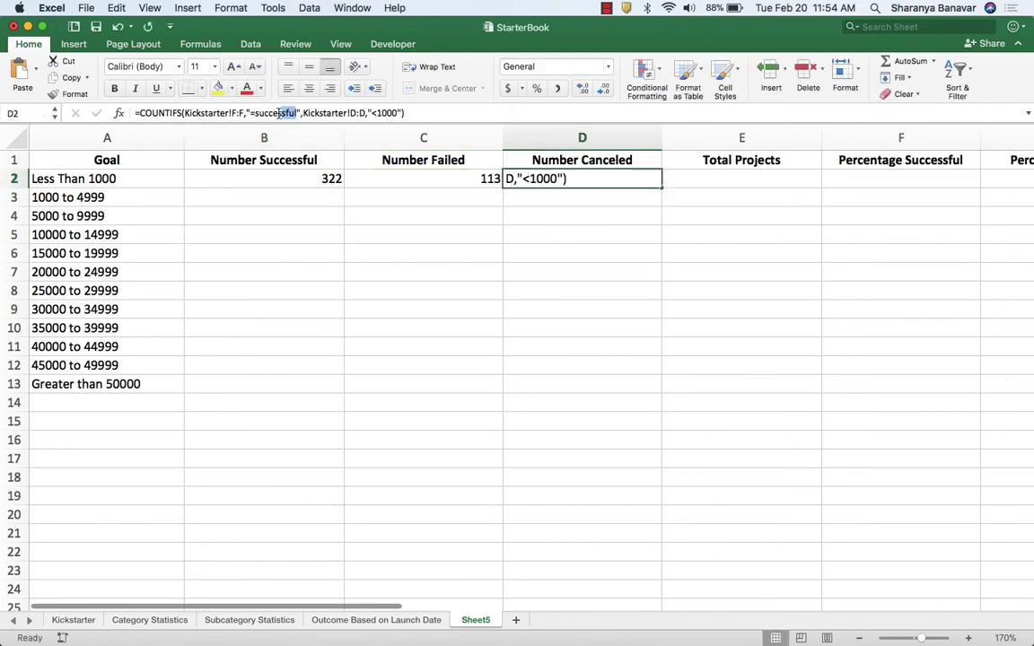
{"action": "type", "text": "canceled"}
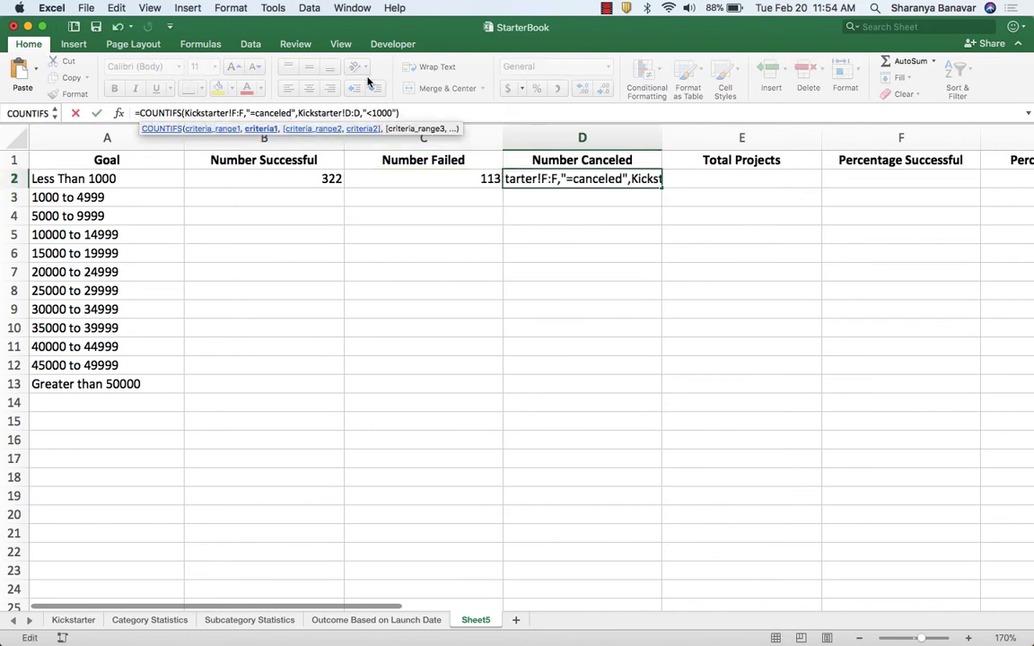
{"action": "key", "text": "Return"}
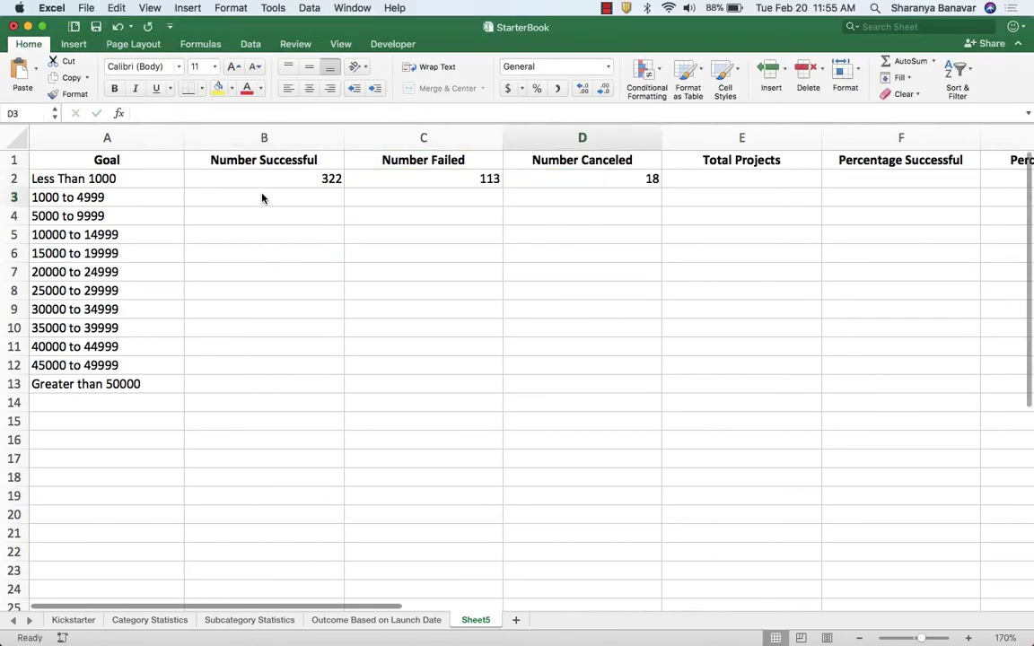
{"action": "left_click_drag", "start_coordinate": [135, 198], "coordinate": [125, 362]}
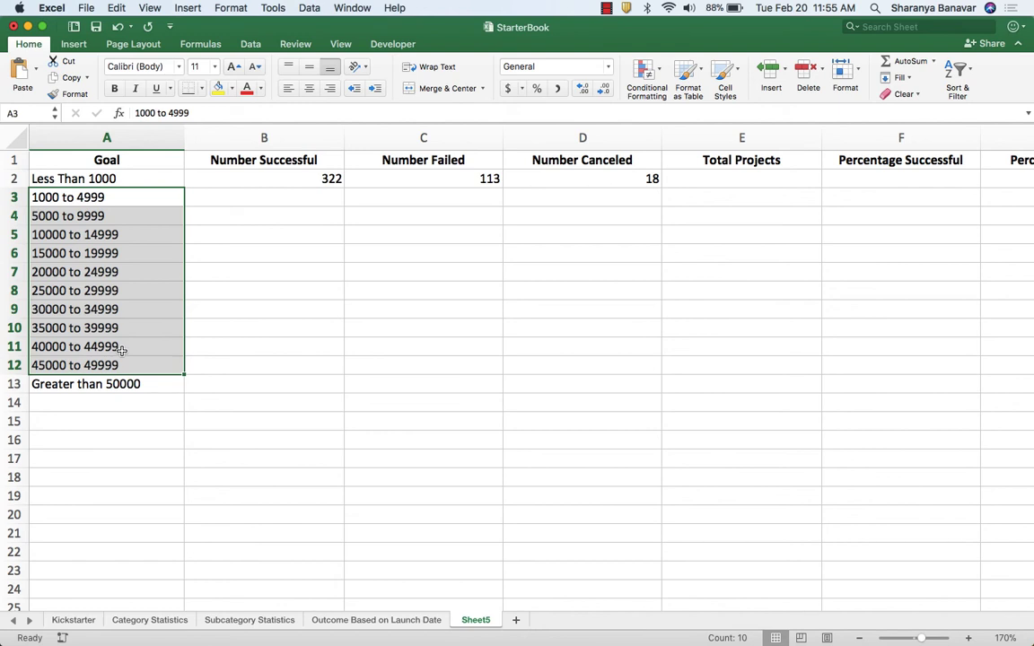
{"action": "left_click", "coordinate": [139, 194]}
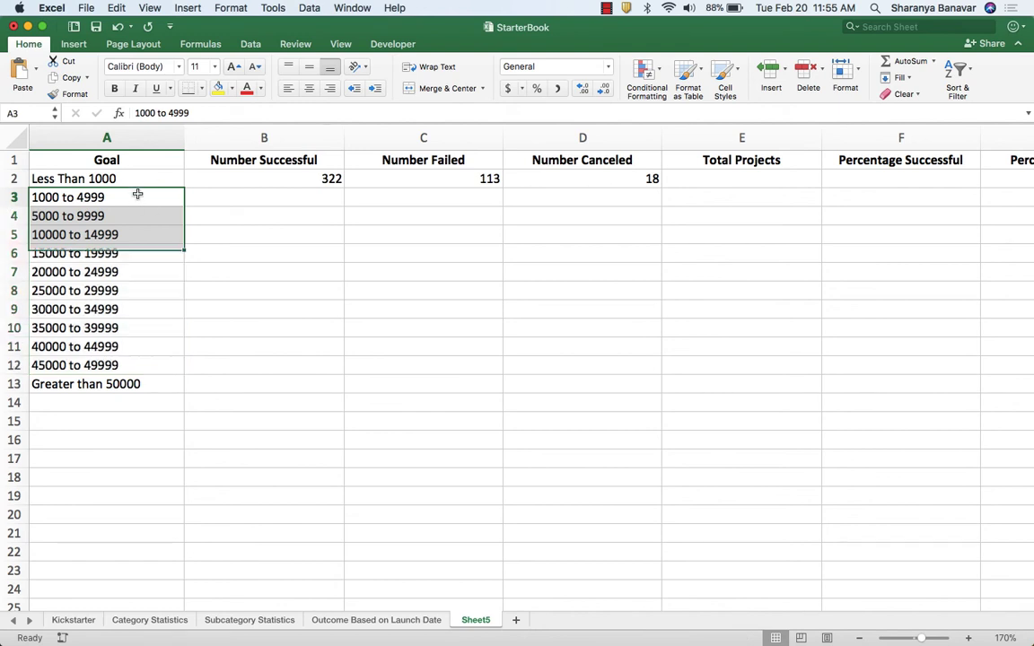
{"action": "left_click", "coordinate": [251, 195]}
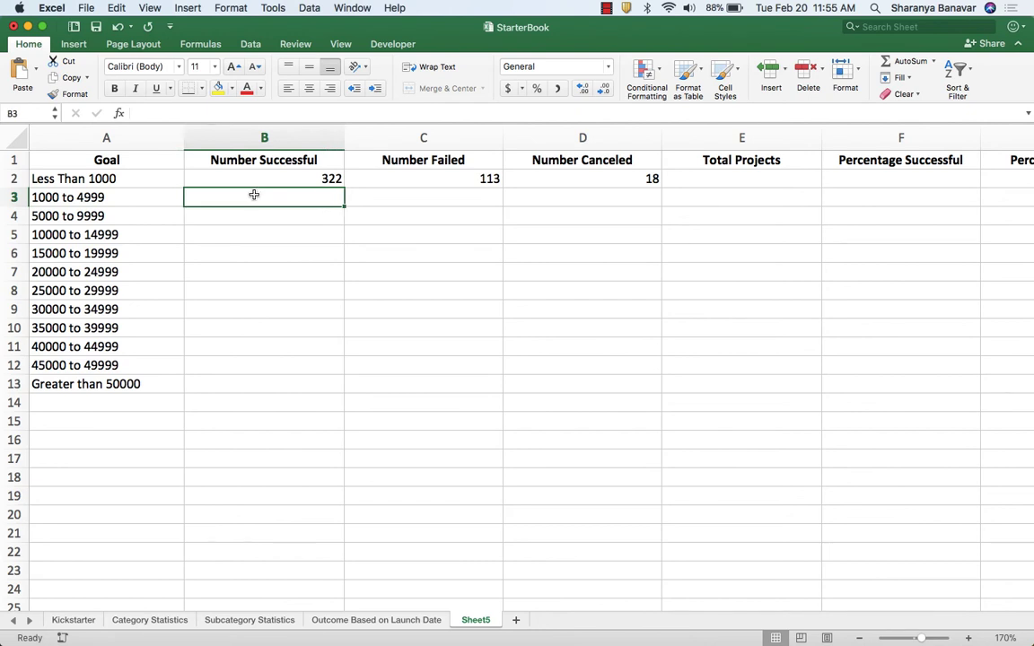
{"action": "left_click", "coordinate": [250, 179]}
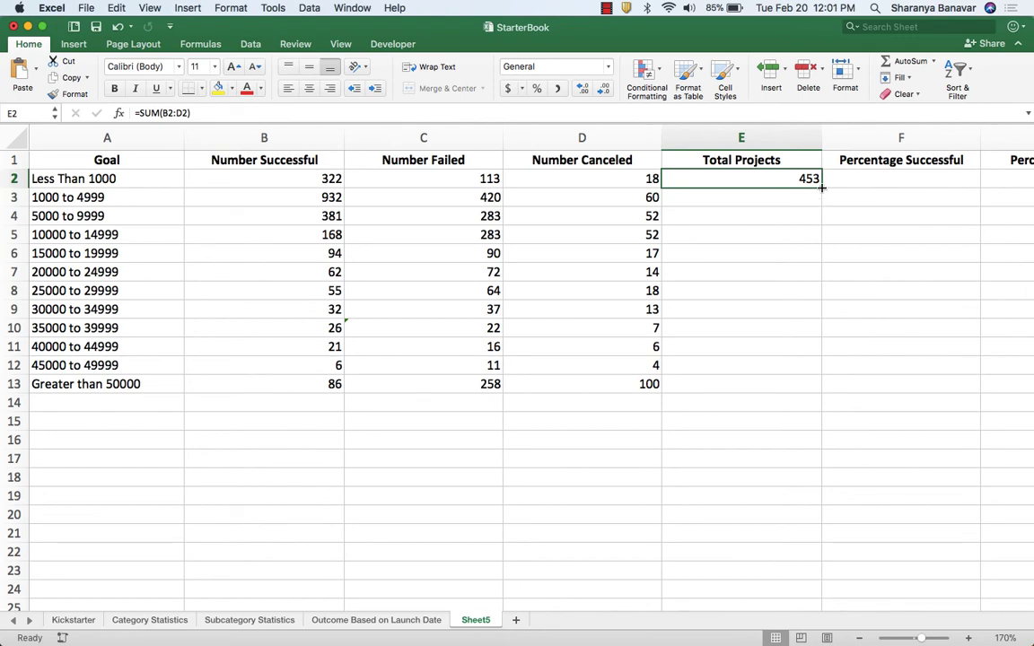
Fill the Total Projects formula =SUM(B2:D2) from E2 down to E13, then check the percentage instructions in Chrome.
{"action": "double_click", "coordinate": [823, 188]}
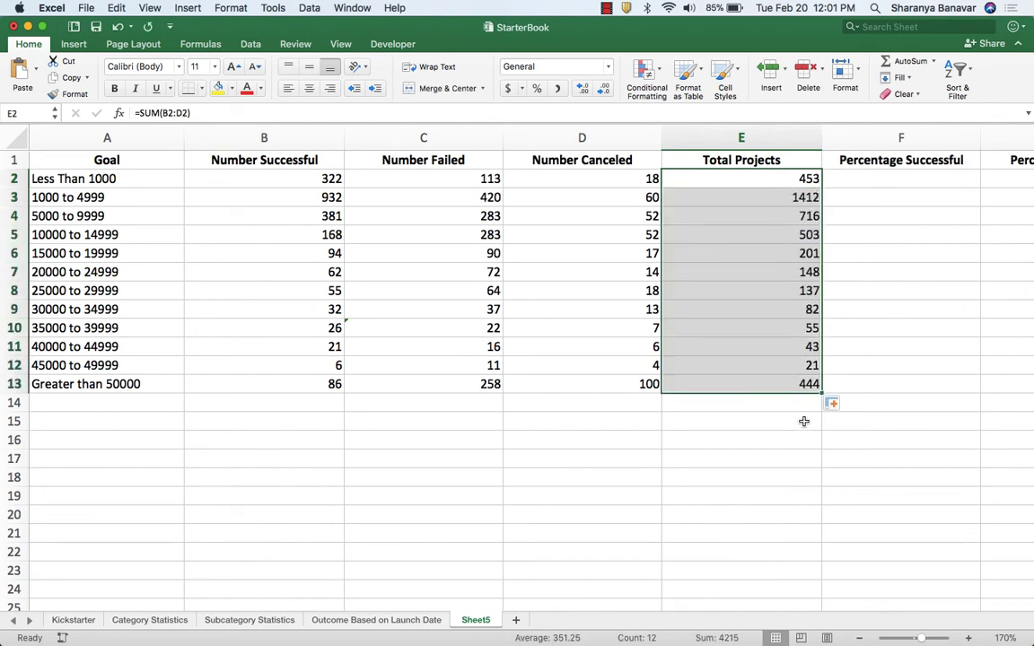
{"action": "key", "text": "super+Tab"}
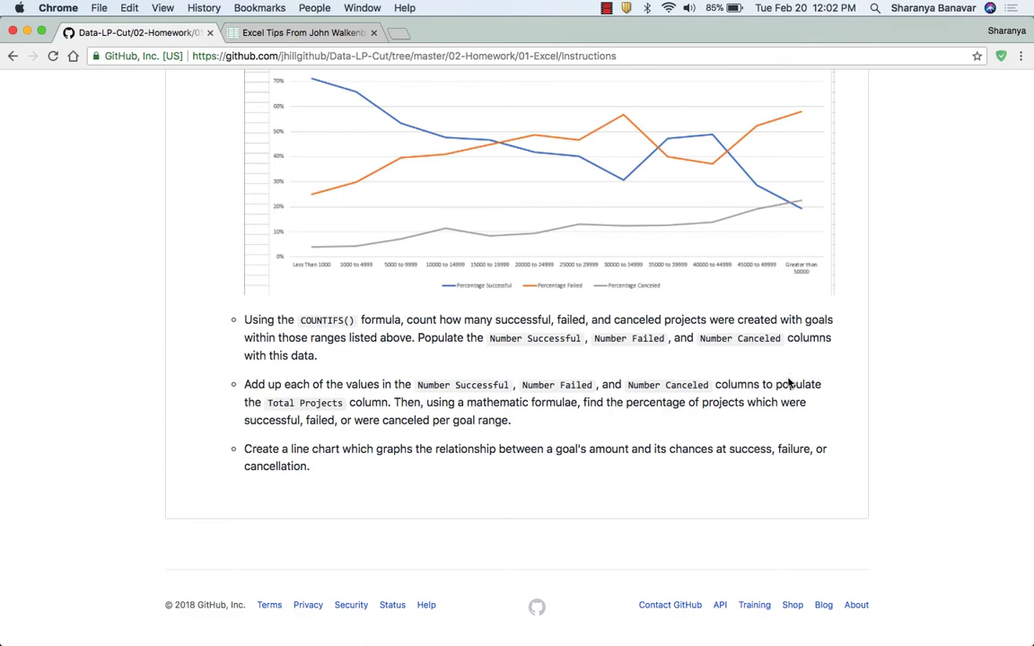
Return to Excel and enter =B2/$E2 in F2 under Percentage Successful.
{"action": "key", "text": "super+Tab"}
{"action": "scroll", "coordinate": [790, 373], "scroll_direction": "right", "scroll_amount": 5}
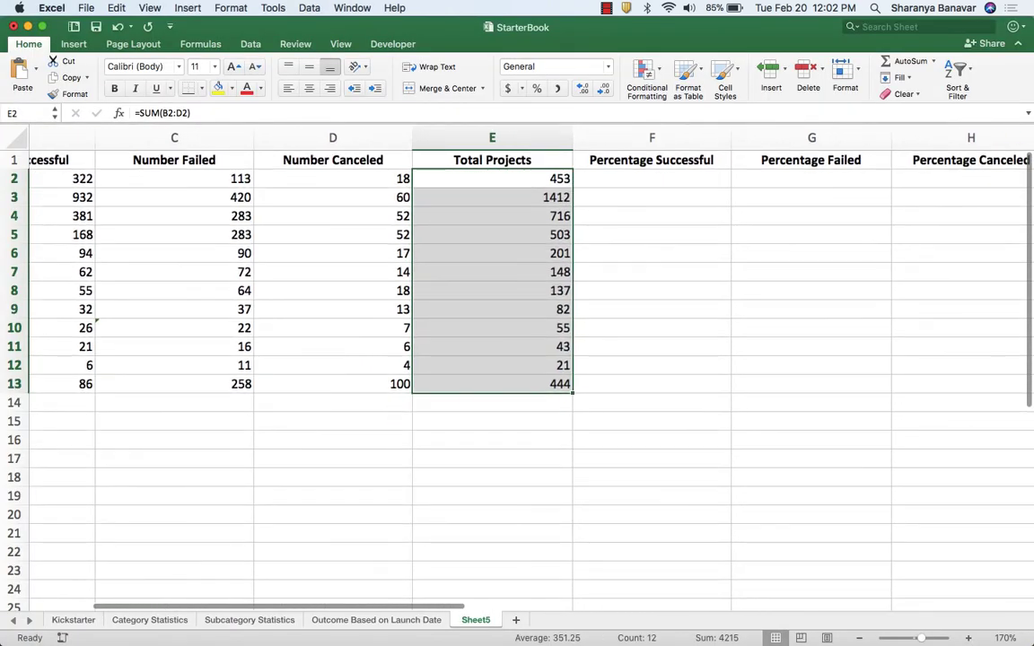
{"action": "left_click", "coordinate": [669, 179]}
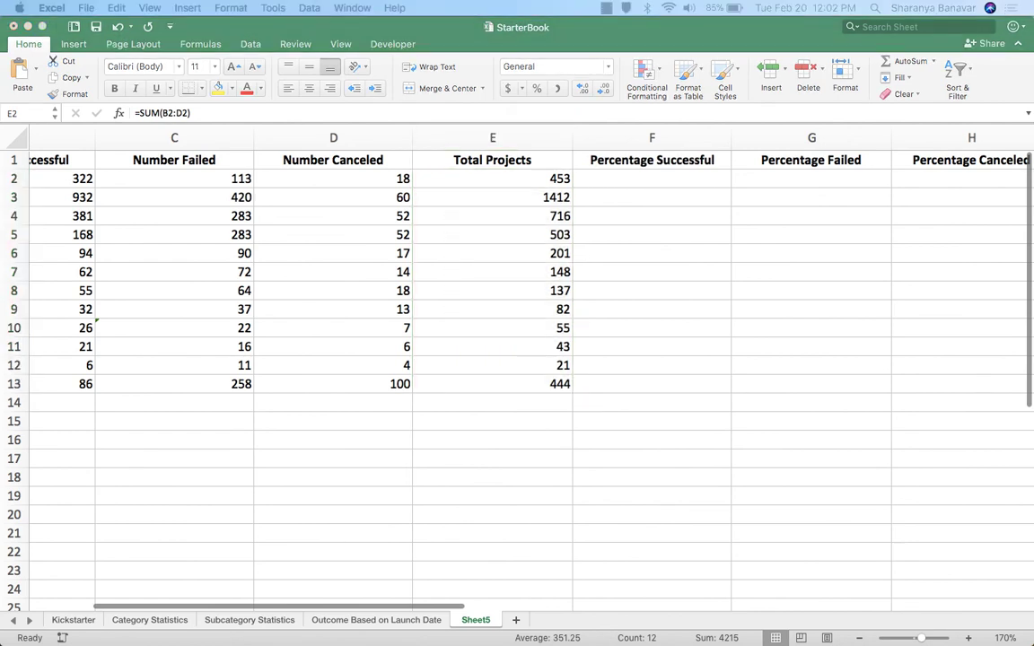
{"action": "type", "text": "="}
{"action": "scroll", "coordinate": [258, 161], "scroll_direction": "left", "scroll_amount": 2}
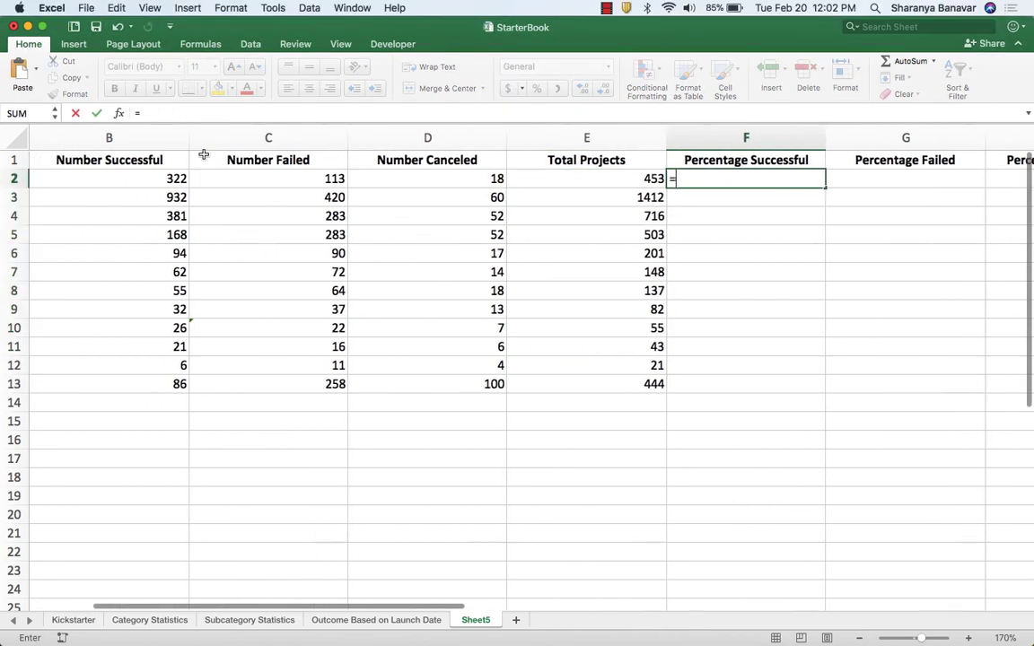
{"action": "left_click", "coordinate": [165, 181]}
{"action": "type", "text": "/$"}
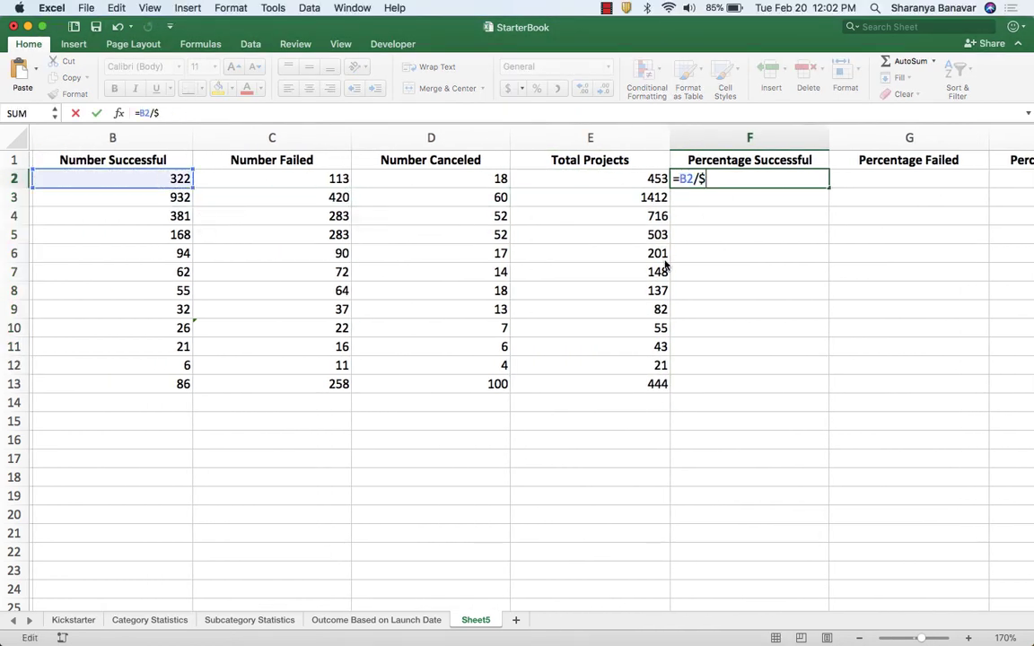
{"action": "type", "text": "E2"}
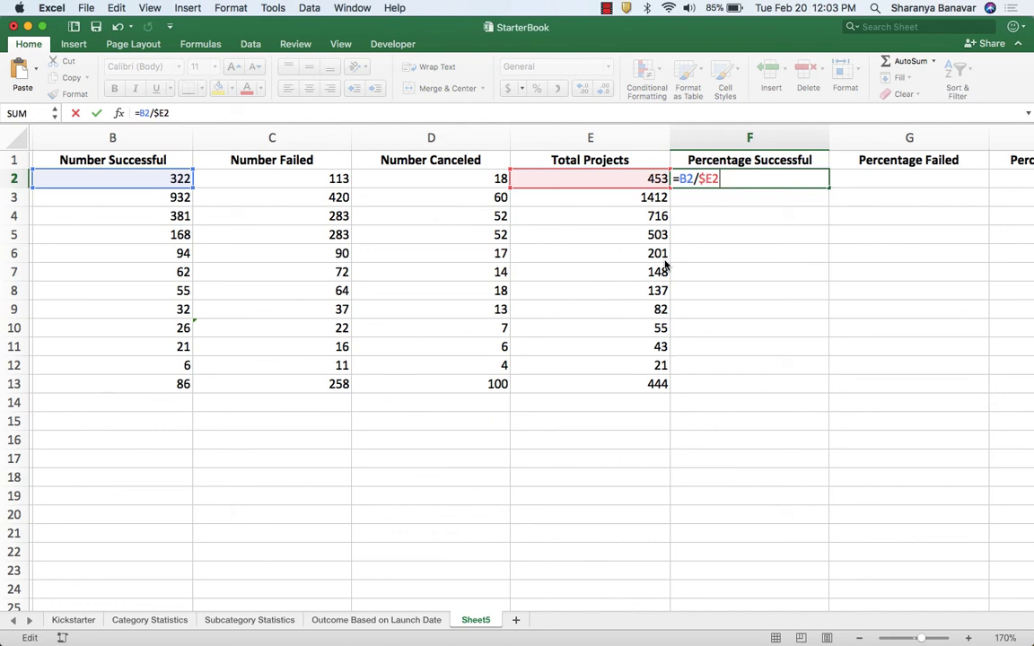
{"action": "scroll", "coordinate": [665, 265], "scroll_direction": "right", "scroll_amount": 3}
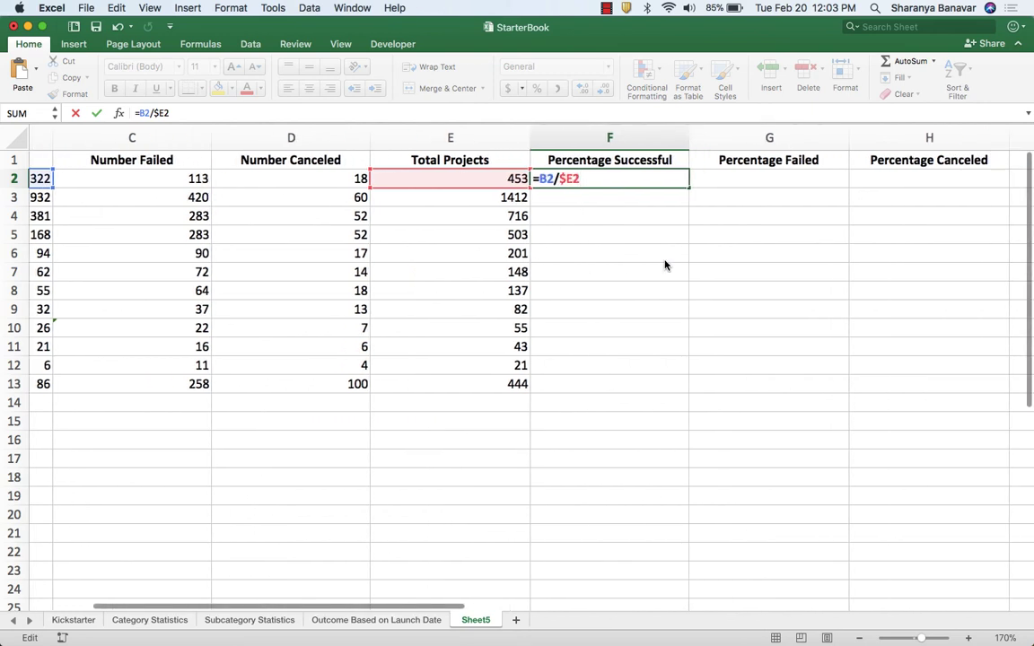
{"action": "key", "text": "Return"}
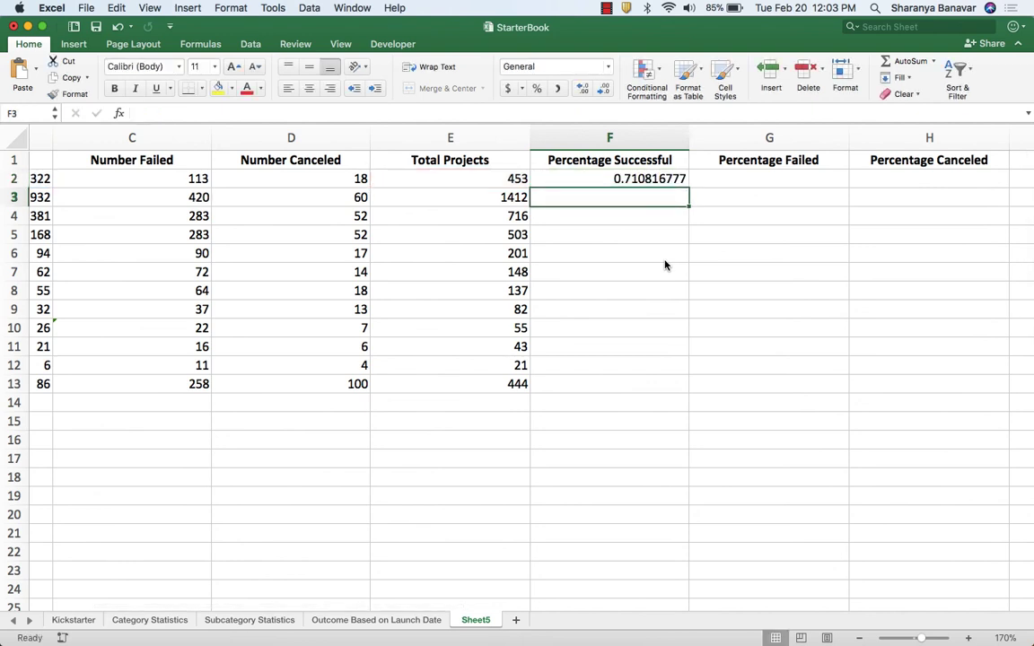
Format F2 as a percentage, copy it across to G2 and H2, and check the copied formulas.
{"action": "left_click", "coordinate": [611, 178]}
{"action": "left_click", "coordinate": [537, 88]}
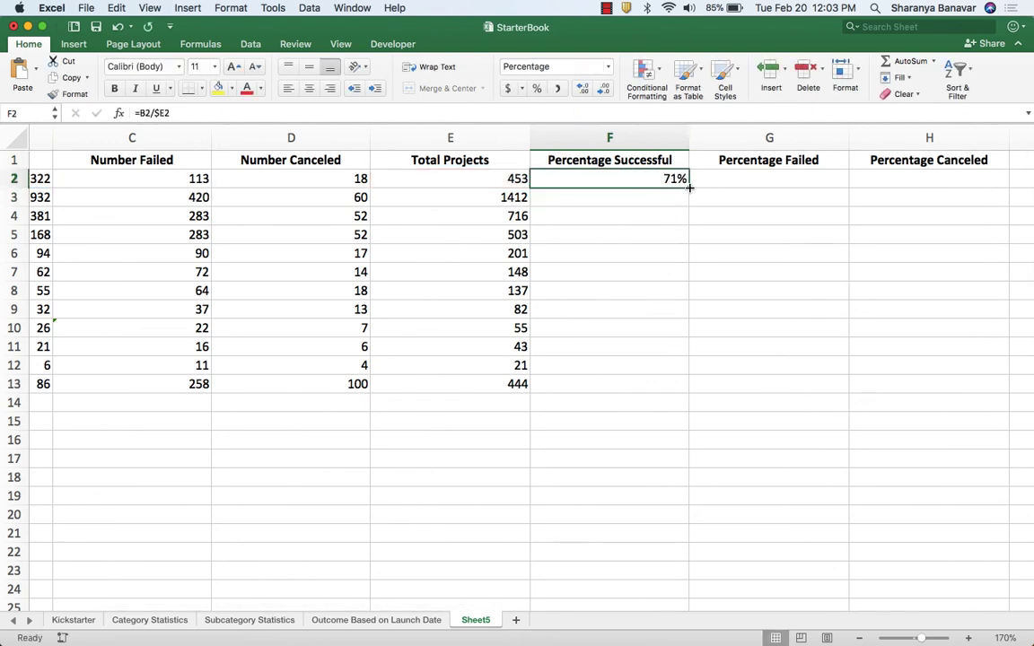
{"action": "left_click_drag", "start_coordinate": [689, 187], "coordinate": [929, 186]}
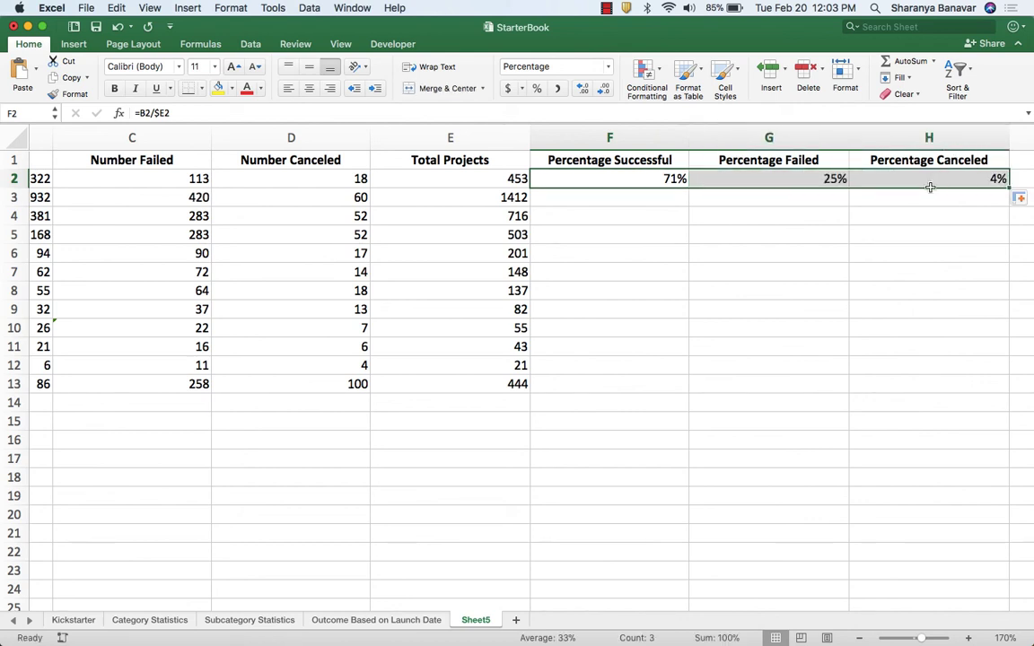
{"action": "left_click", "coordinate": [813, 179]}
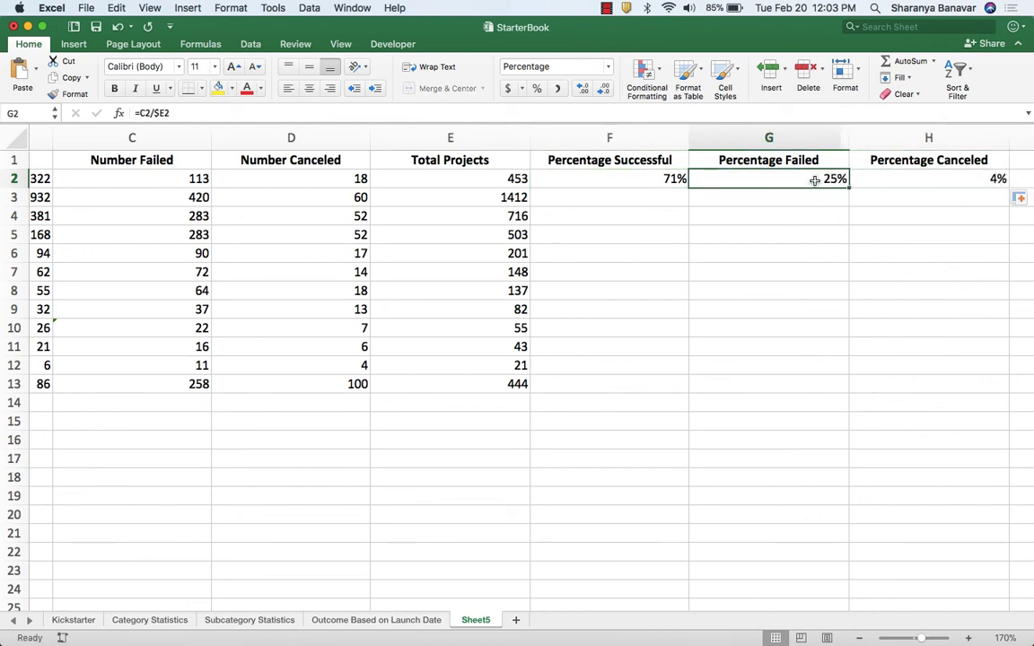
{"action": "left_click", "coordinate": [919, 177]}
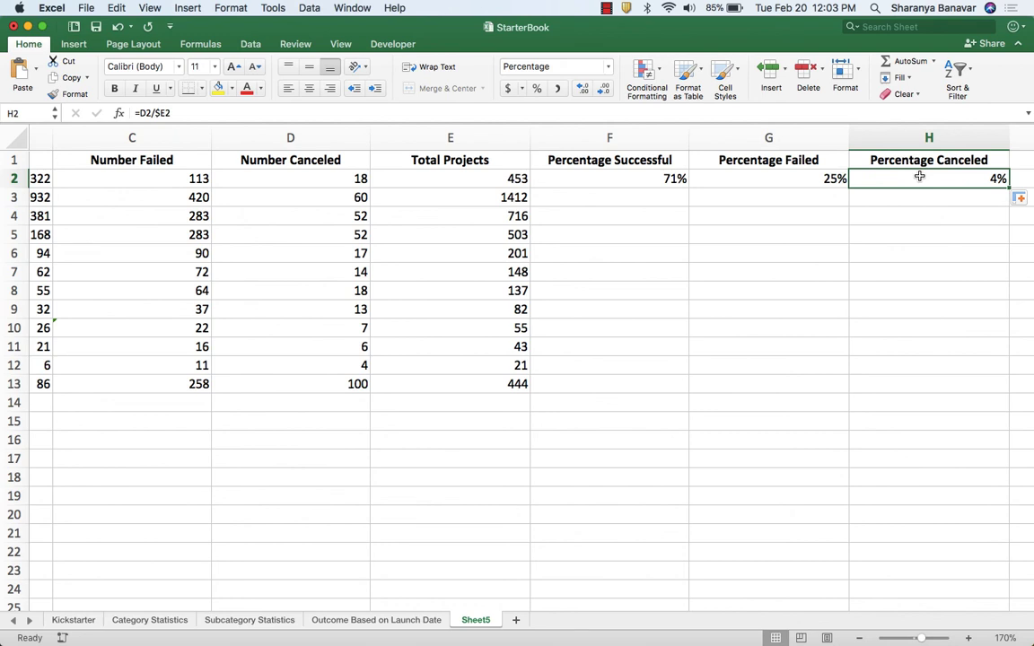
Fill the Percentage Successful, Percentage Failed and Percentage Canceled formulas from row 2 down to row 13.
{"action": "left_click", "coordinate": [655, 178]}
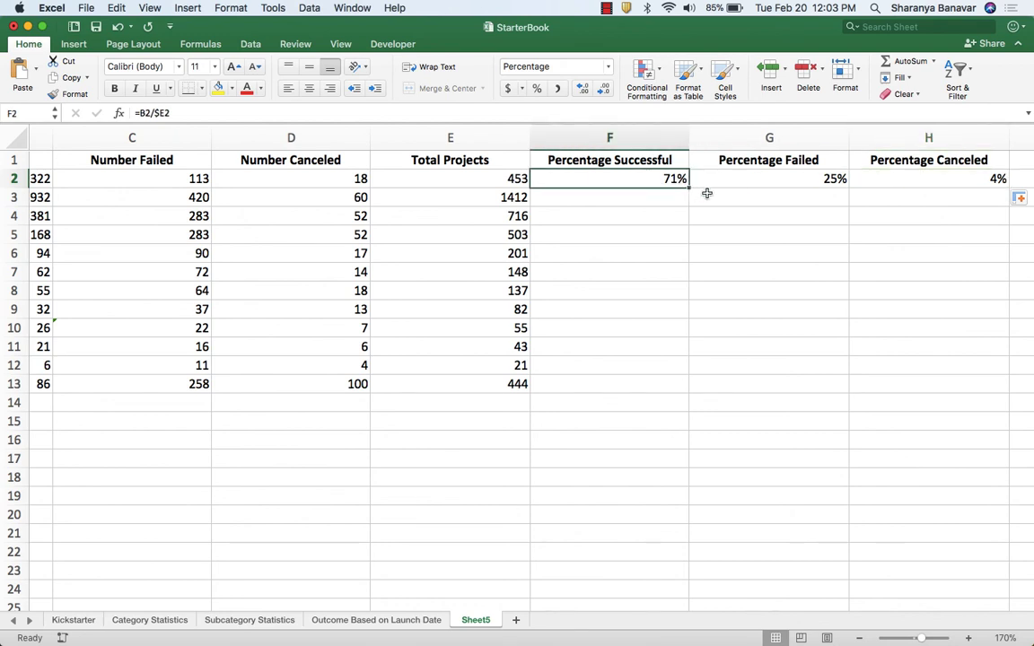
{"action": "double_click", "coordinate": [688, 186]}
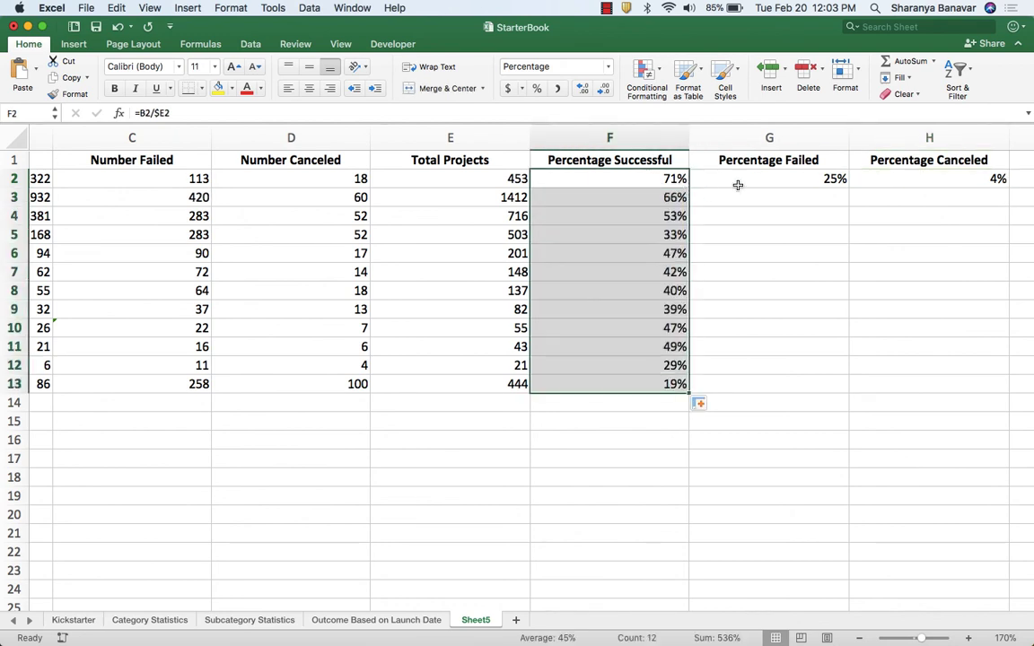
{"action": "left_click", "coordinate": [800, 183]}
{"action": "double_click", "coordinate": [848, 186]}
{"action": "left_click", "coordinate": [996, 180]}
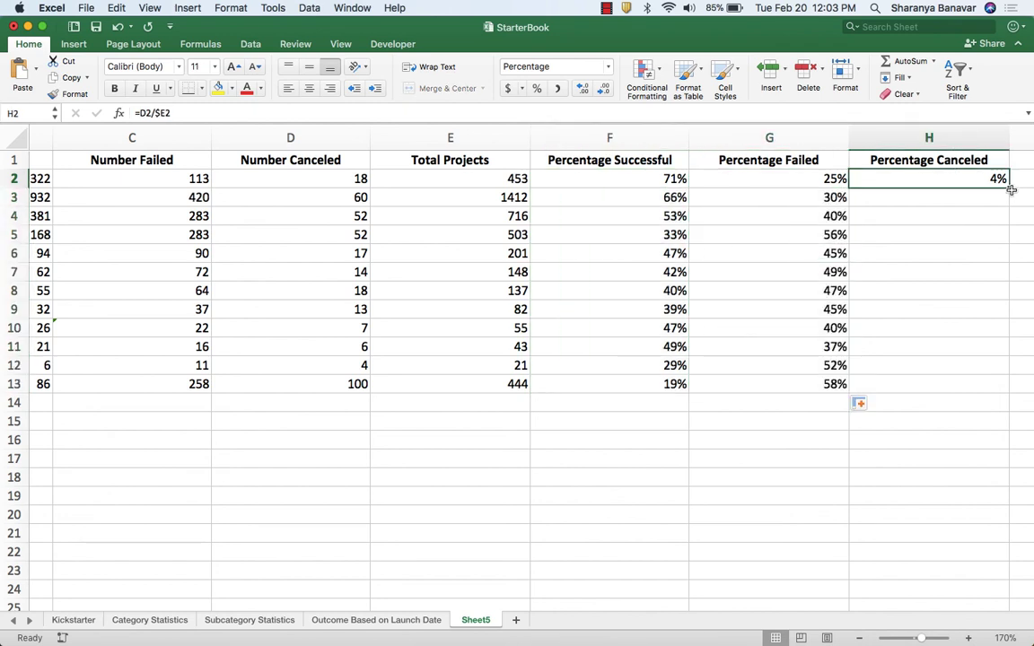
{"action": "double_click", "coordinate": [1008, 186]}
Examine the formulas in the Total Projects and percentage columns, checking how their cell references adjust across rows and columns.
{"action": "left_click", "coordinate": [594, 197]}
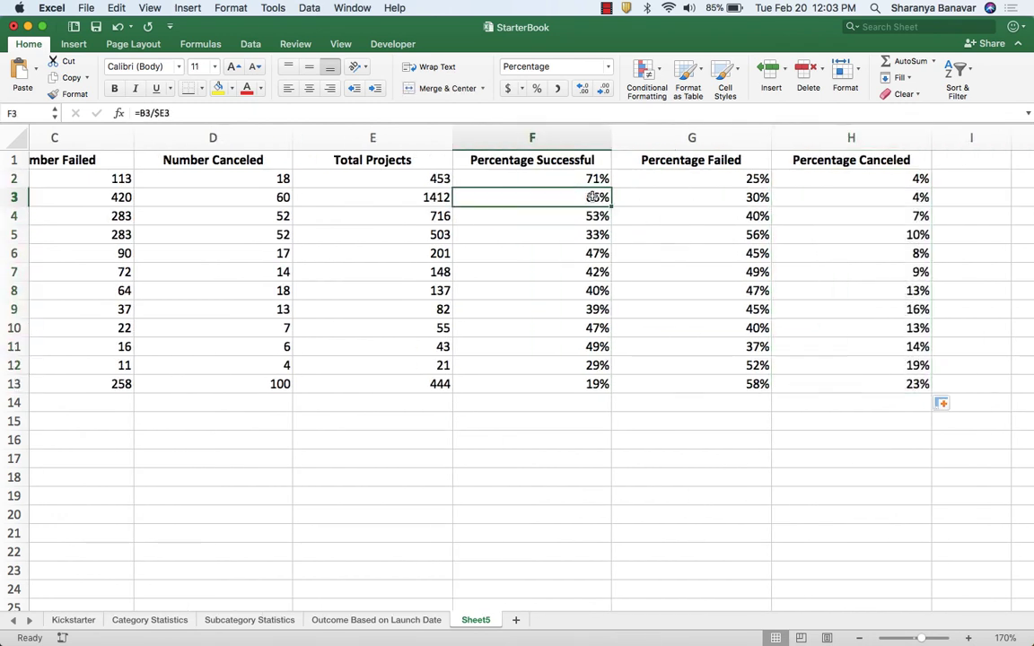
{"action": "left_click", "coordinate": [590, 220]}
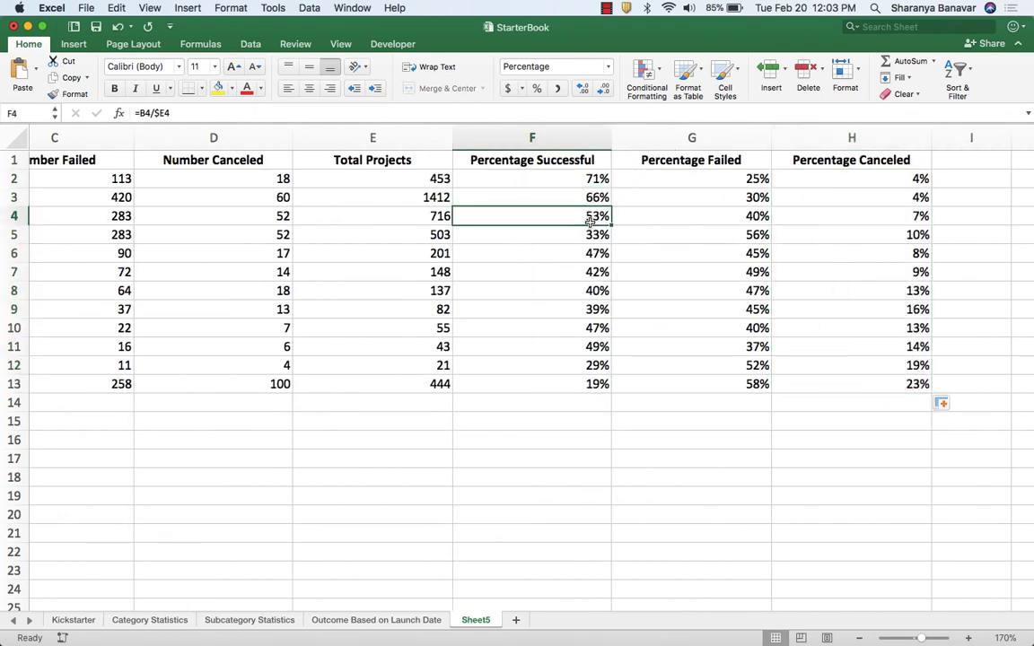
{"action": "key", "text": "Down"}
{"action": "key", "text": "Down"}
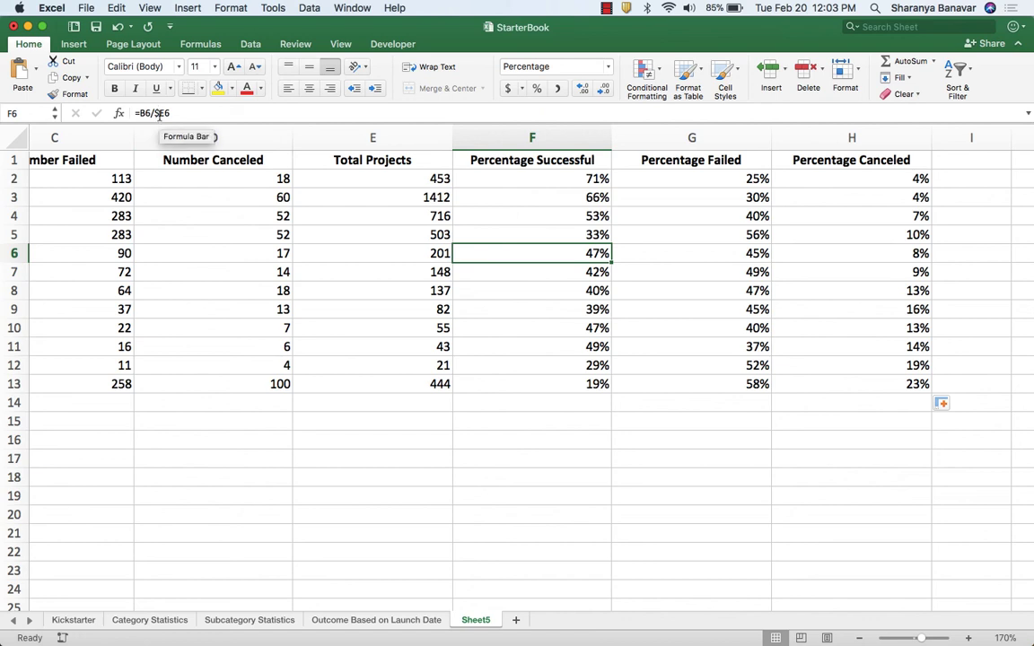
{"action": "left_click", "coordinate": [375, 174]}
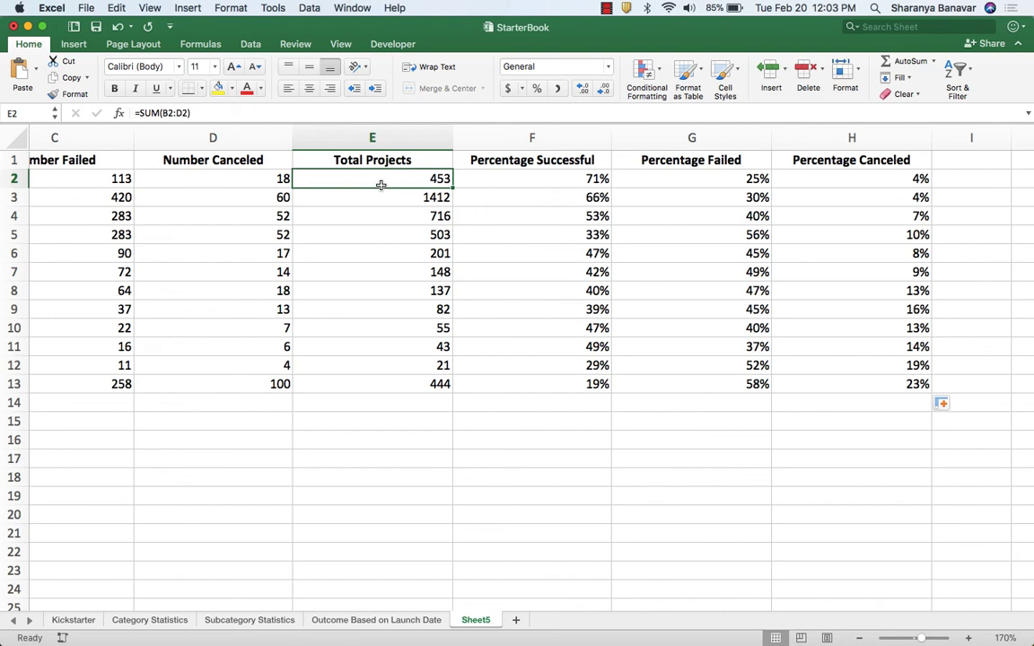
{"action": "left_click", "coordinate": [558, 180]}
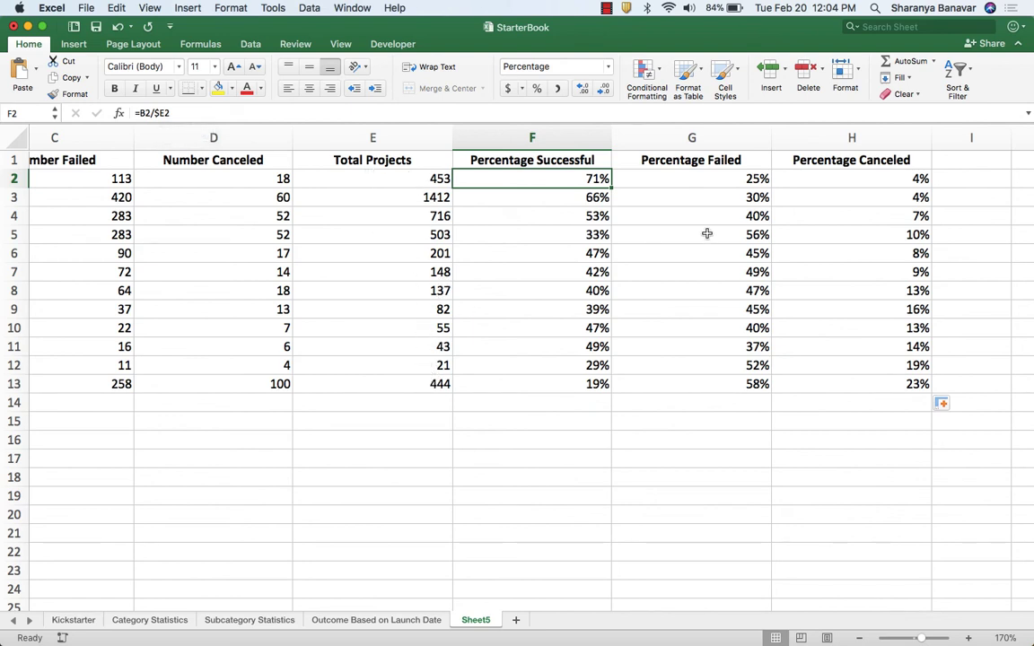
{"action": "left_click", "coordinate": [749, 180]}
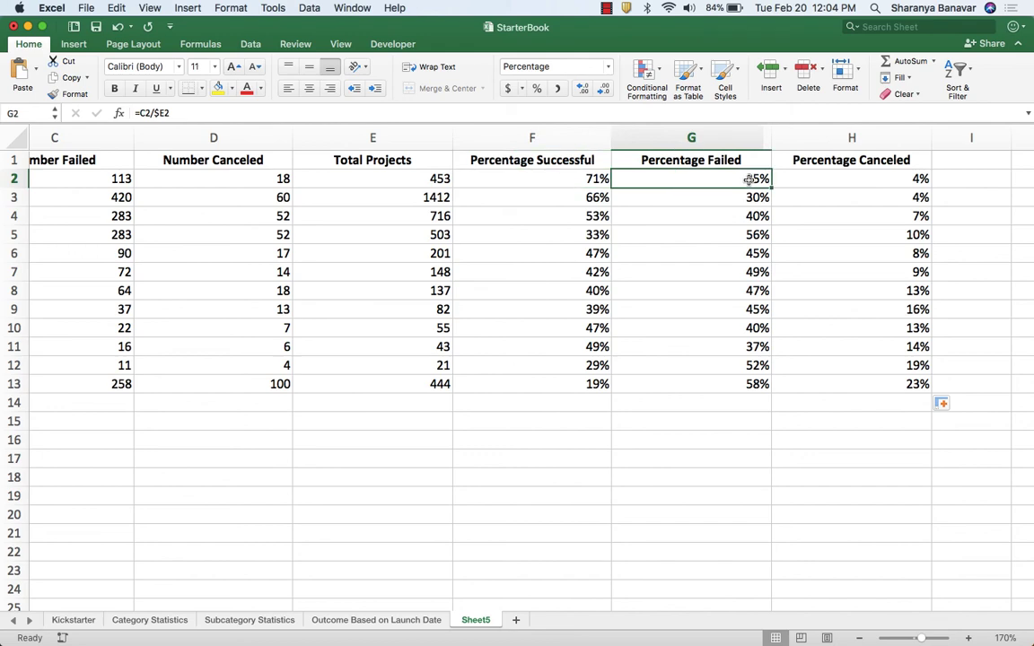
{"action": "key", "text": "Right"}
{"action": "key", "text": "Down"}
{"action": "key", "text": "Down"}
{"action": "key", "text": "Left"}
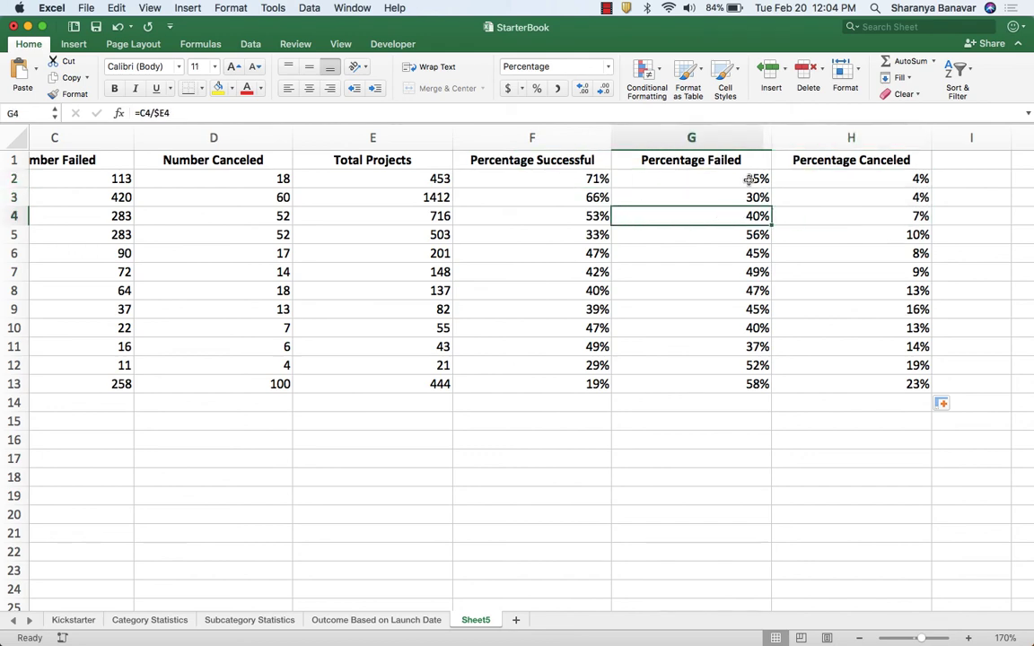
{"action": "key", "text": "Down"}
Check the line chart instruction in Chrome, then insert a line chart in Excel from the Goal column and the three percentage columns, rows 1 to 13.
{"action": "key", "text": "super+Tab"}
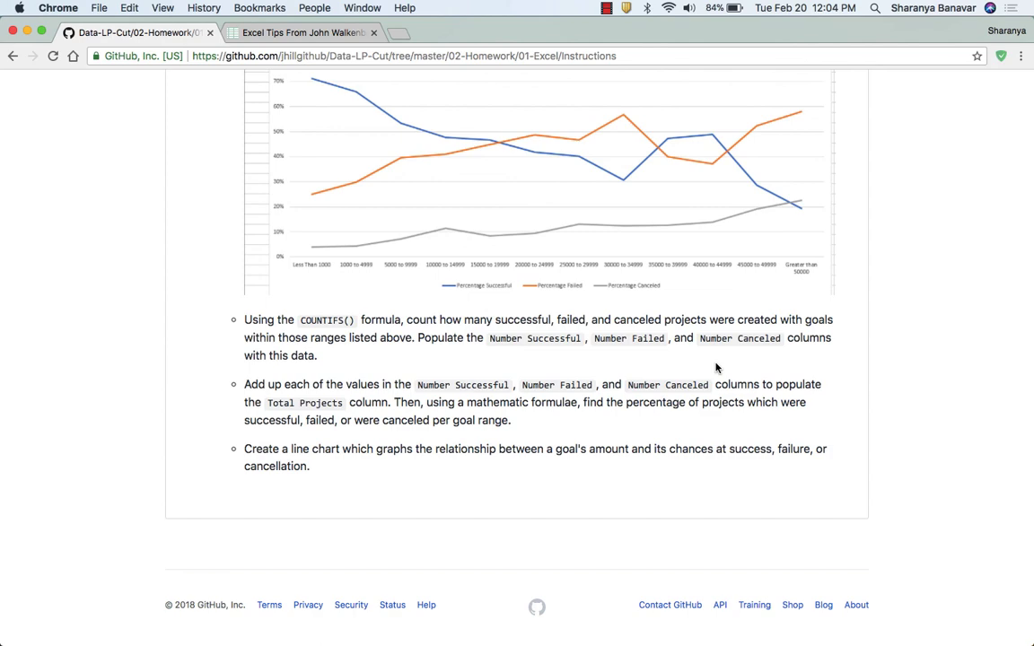
{"action": "key", "text": "super+Tab"}
{"action": "left_click_drag", "start_coordinate": [143, 165], "coordinate": [150, 380]}
{"action": "scroll", "coordinate": [485, 160], "scroll_direction": "right", "scroll_amount": 5}
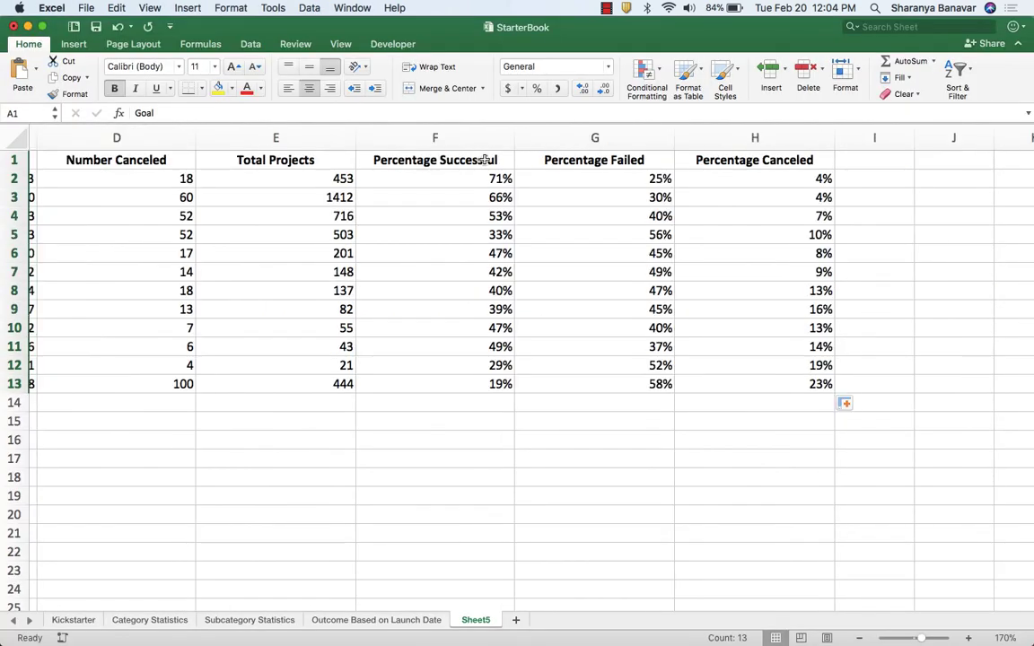
{"action": "left_click_drag", "start_coordinate": [481, 160], "coordinate": [485, 385]}
{"action": "left_click_drag", "start_coordinate": [633, 162], "coordinate": [655, 385]}
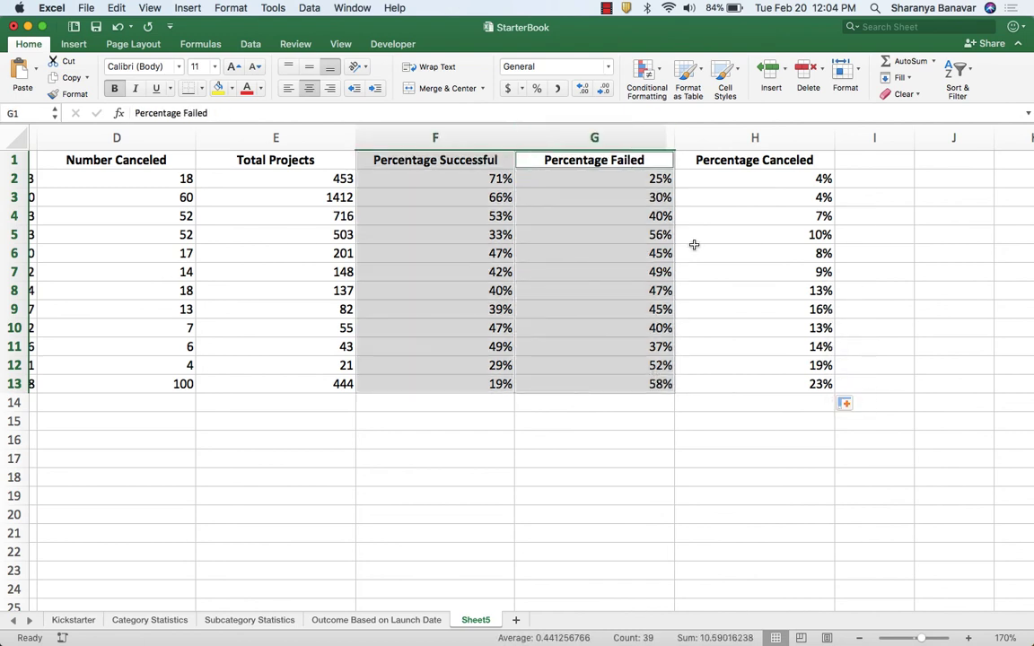
{"action": "left_click_drag", "start_coordinate": [695, 159], "coordinate": [777, 384]}
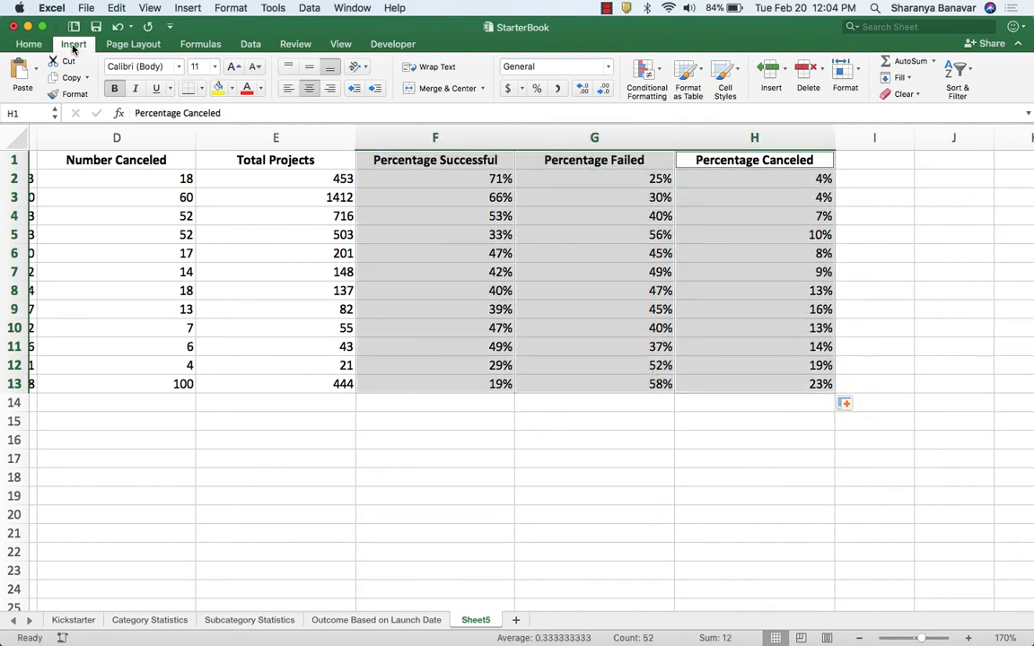
{"action": "left_click", "coordinate": [74, 44]}
{"action": "left_click", "coordinate": [529, 71]}
{"action": "left_click", "coordinate": [542, 152]}
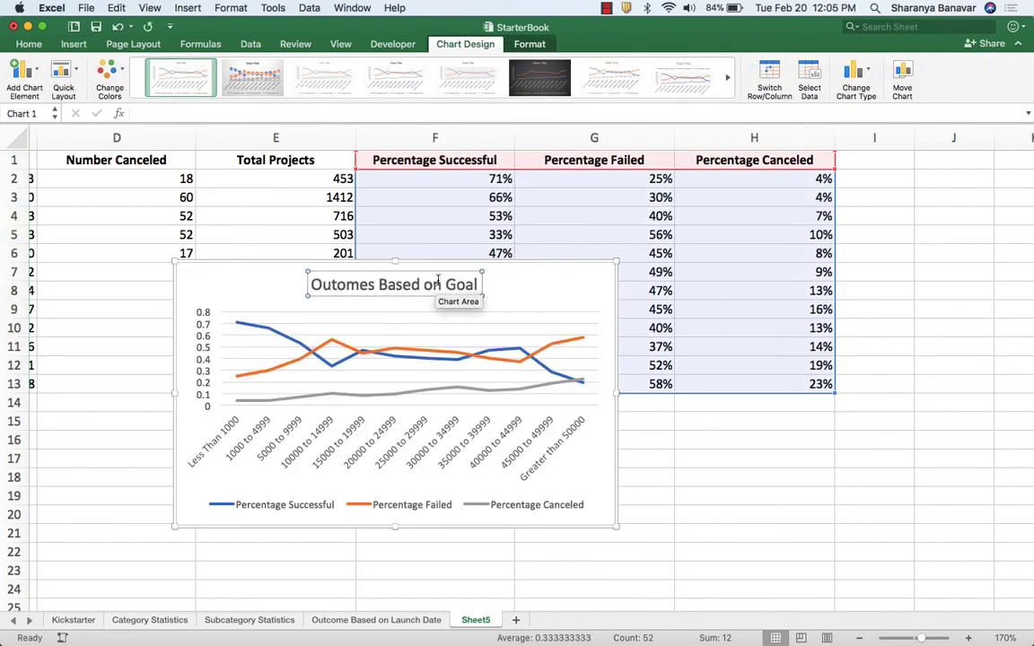
Enlarge the goal line chart and place it below the data table, spanning about rows 15 to 33.
{"action": "scroll", "coordinate": [538, 274], "scroll_direction": "down", "scroll_amount": 3}
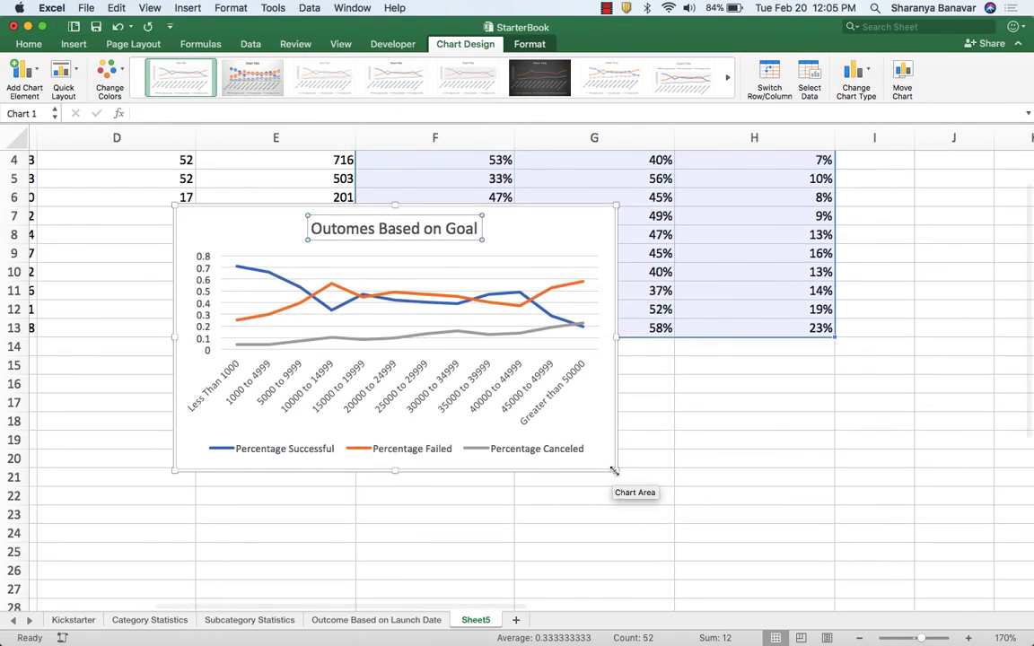
{"action": "left_click_drag", "start_coordinate": [615, 468], "coordinate": [890, 557]}
{"action": "scroll", "coordinate": [662, 448], "scroll_direction": "down", "scroll_amount": 1}
{"action": "left_click_drag", "start_coordinate": [657, 205], "coordinate": [547, 339]}
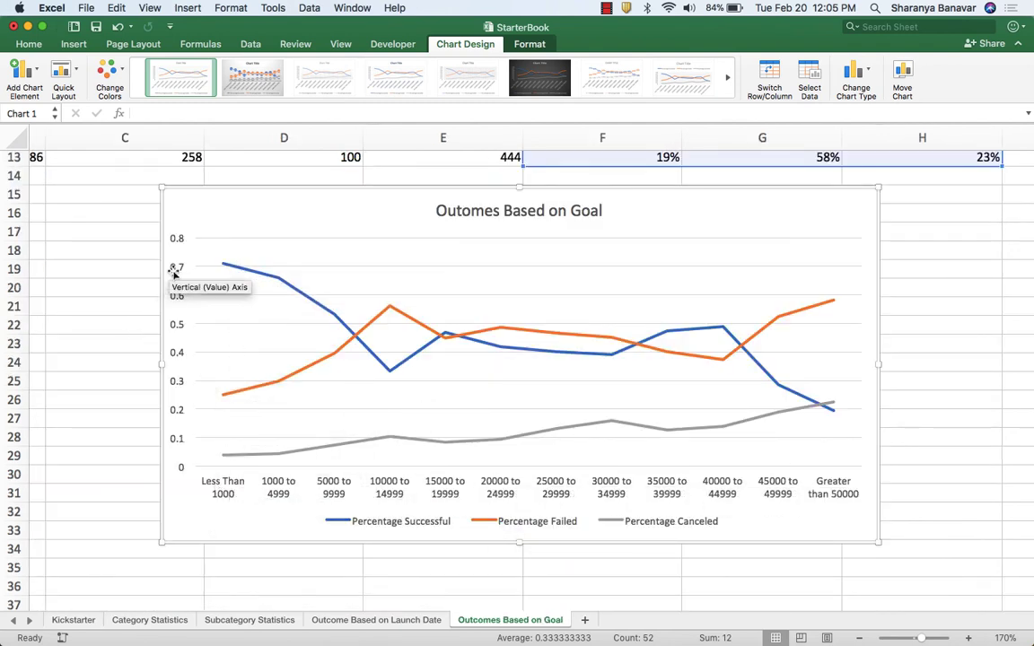
{"action": "mouse_move", "coordinate": [763, 325]}
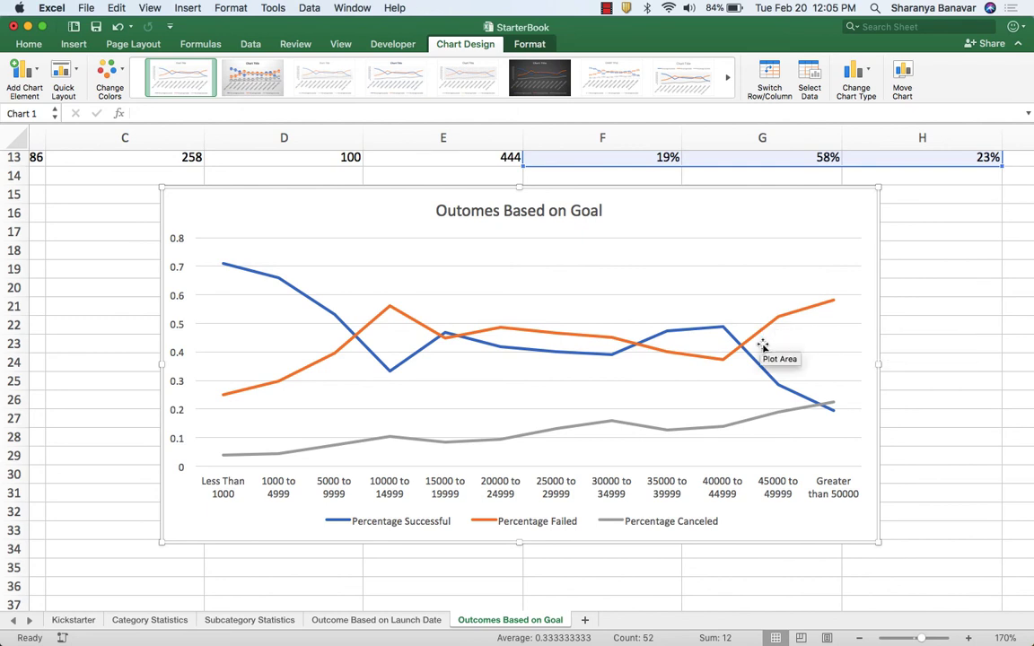